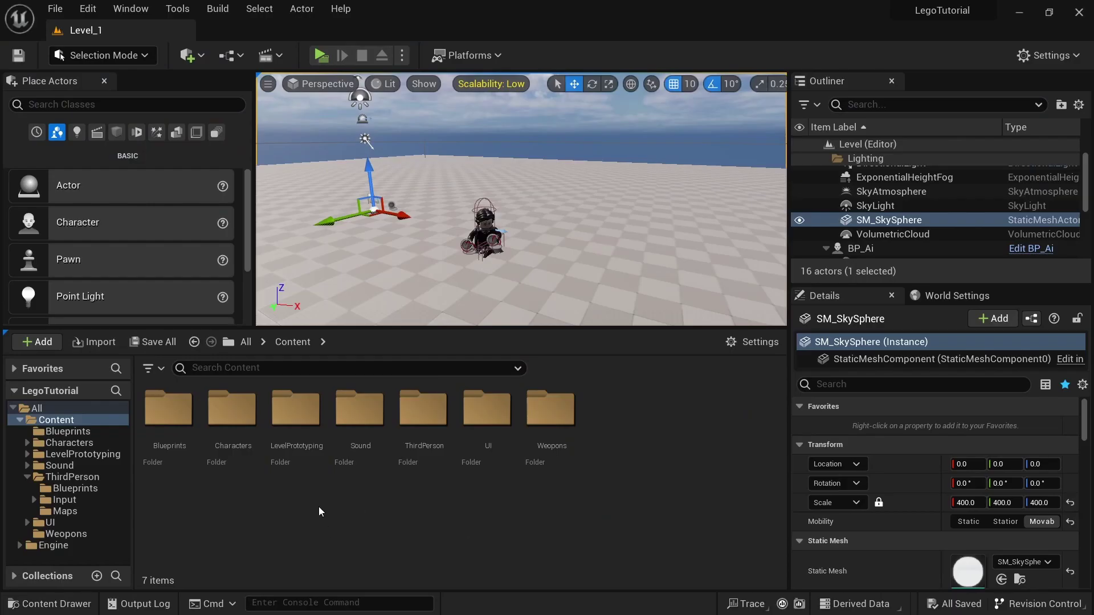
- Create a new folder named Assets inside the Content folder
right_click(343, 525)
left_click(390, 131)
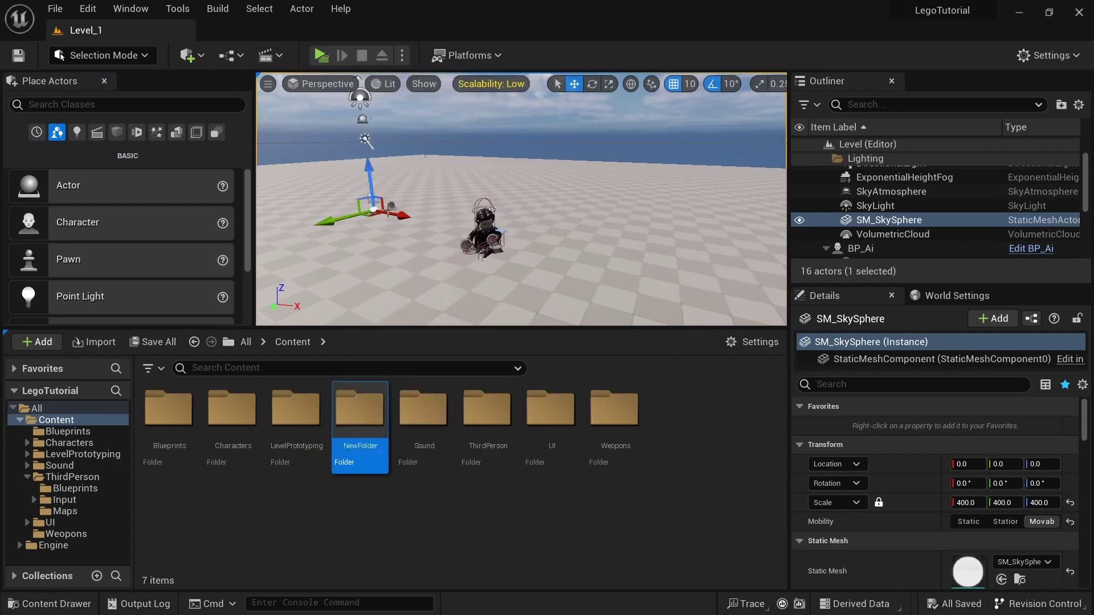
type("Assets")
key("Return")
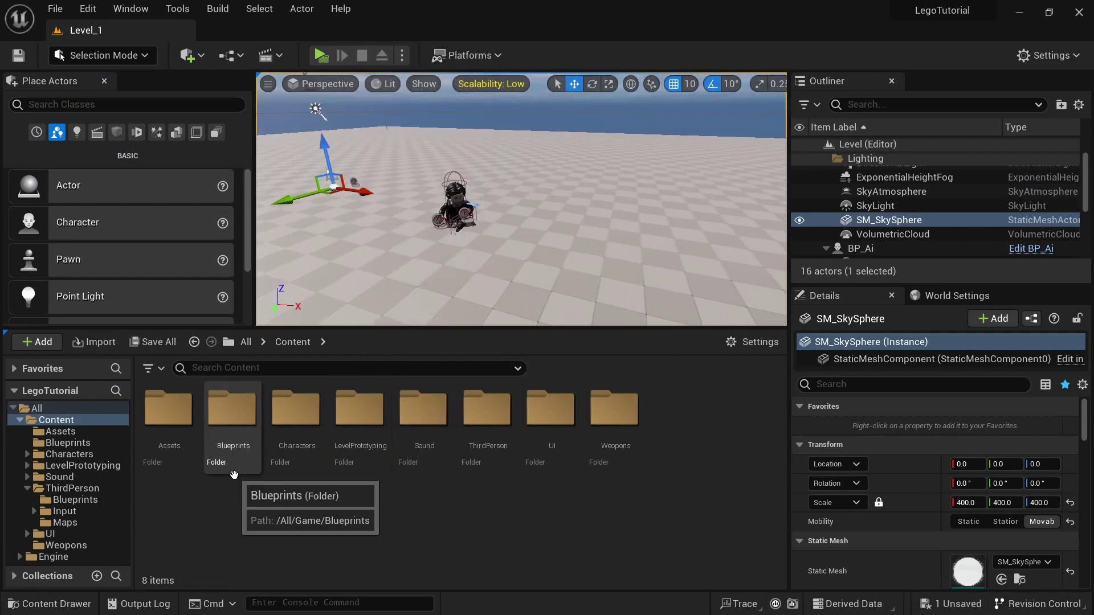
- Show the Assets folder in File Explorer and arrange it side by side with the desktop's Lego Tutorial folder
right_click(166, 410)
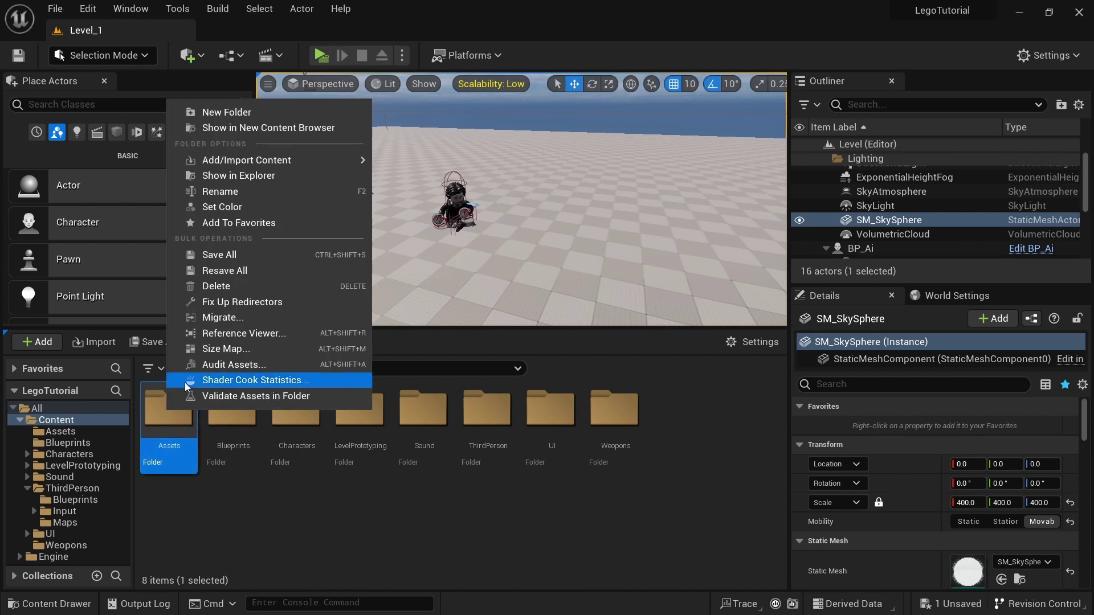
left_click(248, 176)
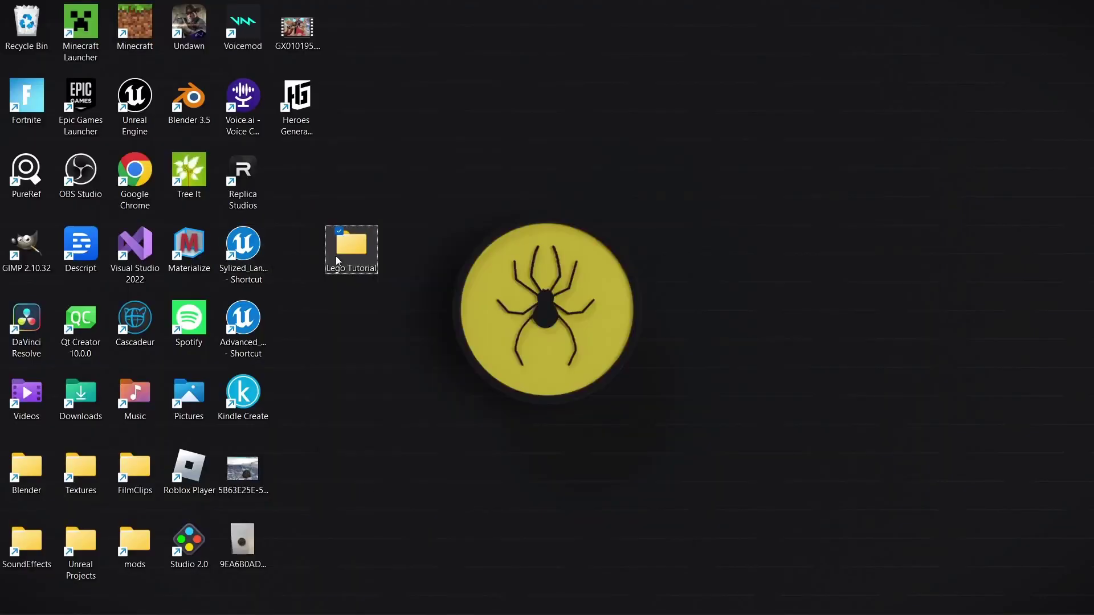
double_click(336, 256)
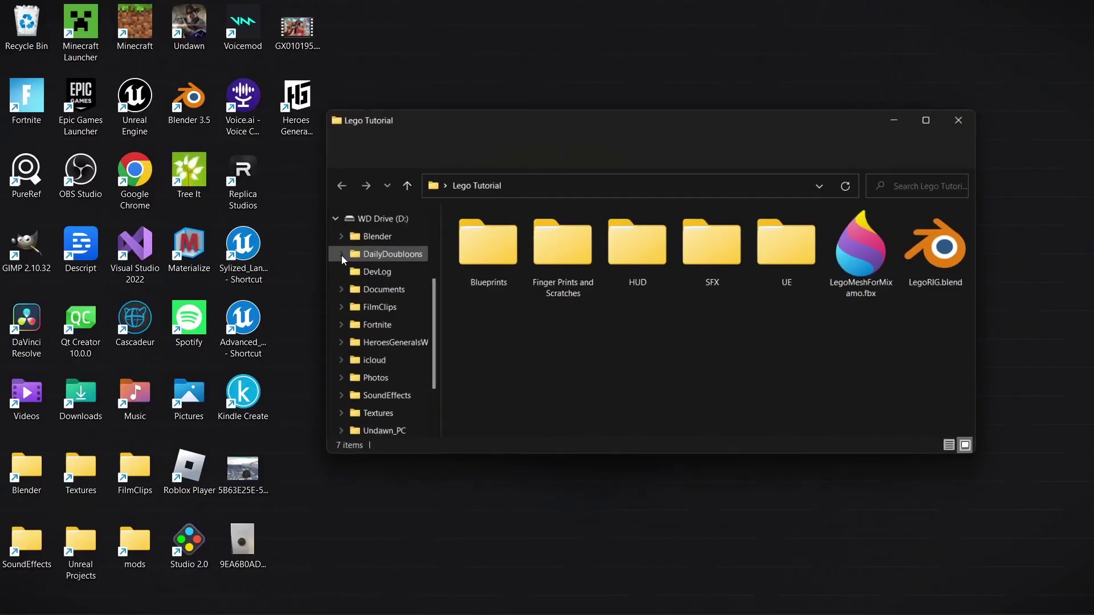
left_click_drag(548, 112, 2, 212)
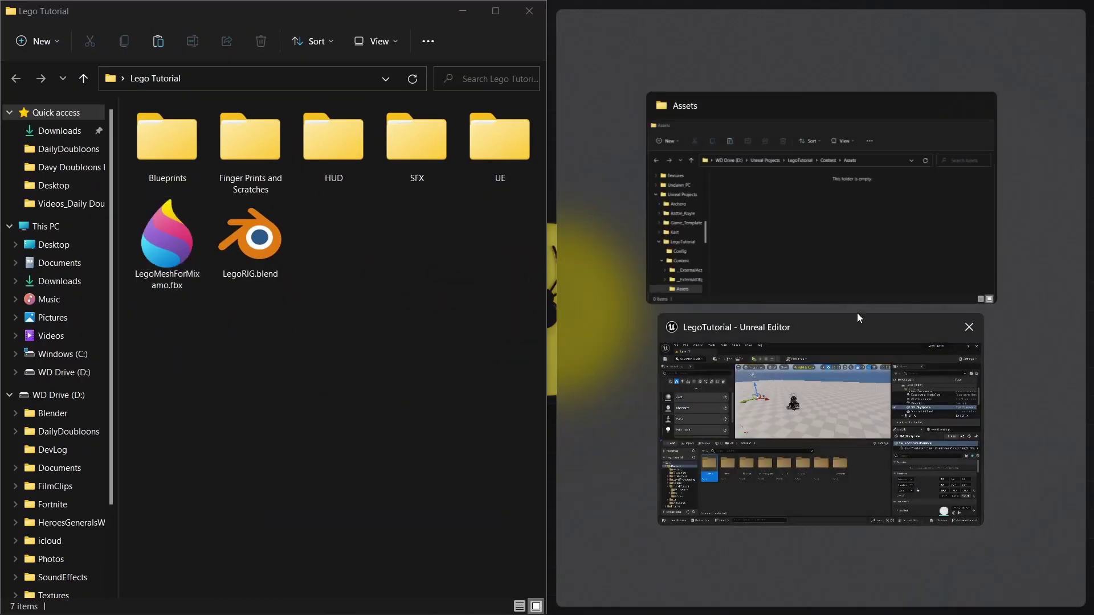
left_click(829, 233)
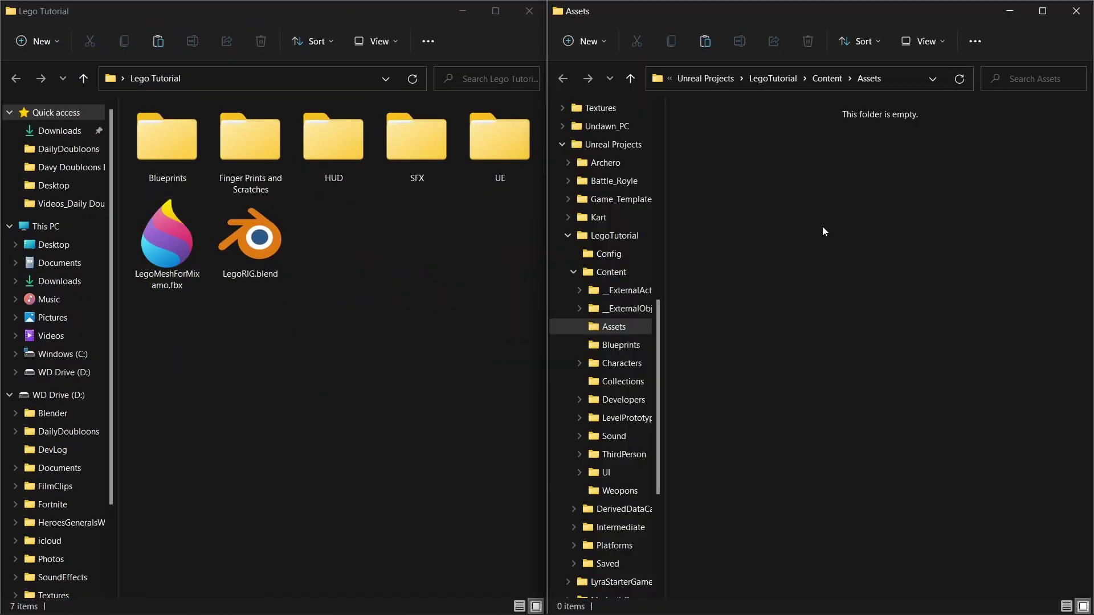
- Copy all .uasset files from the Lego Tutorial UE folder into the project's Assets folder and close both Explorer windows
double_click(490, 145)
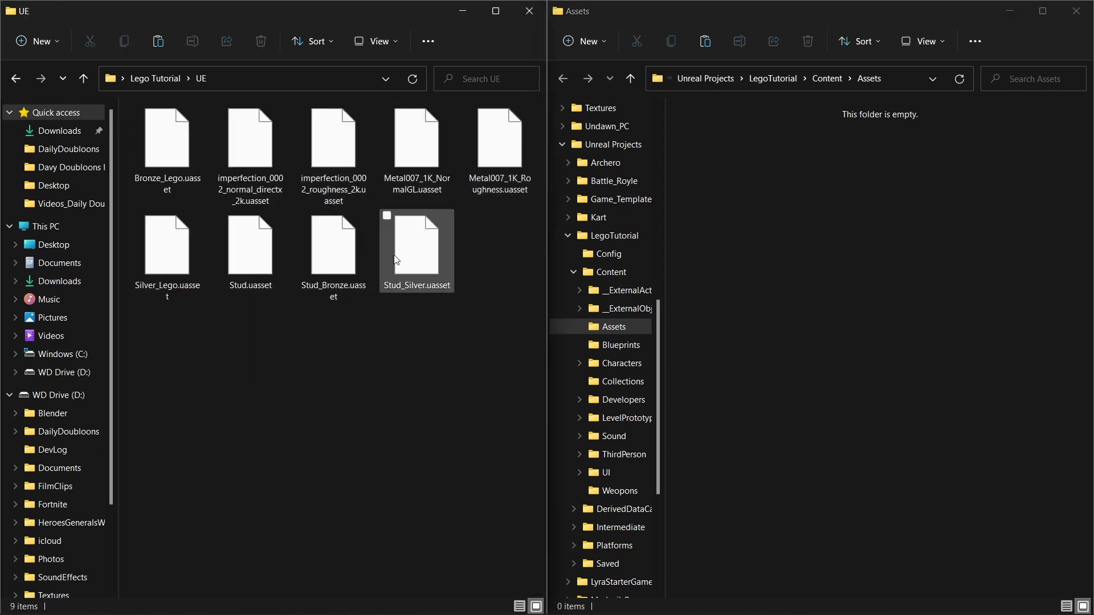
left_click(417, 248)
left_click(163, 168, "shift")
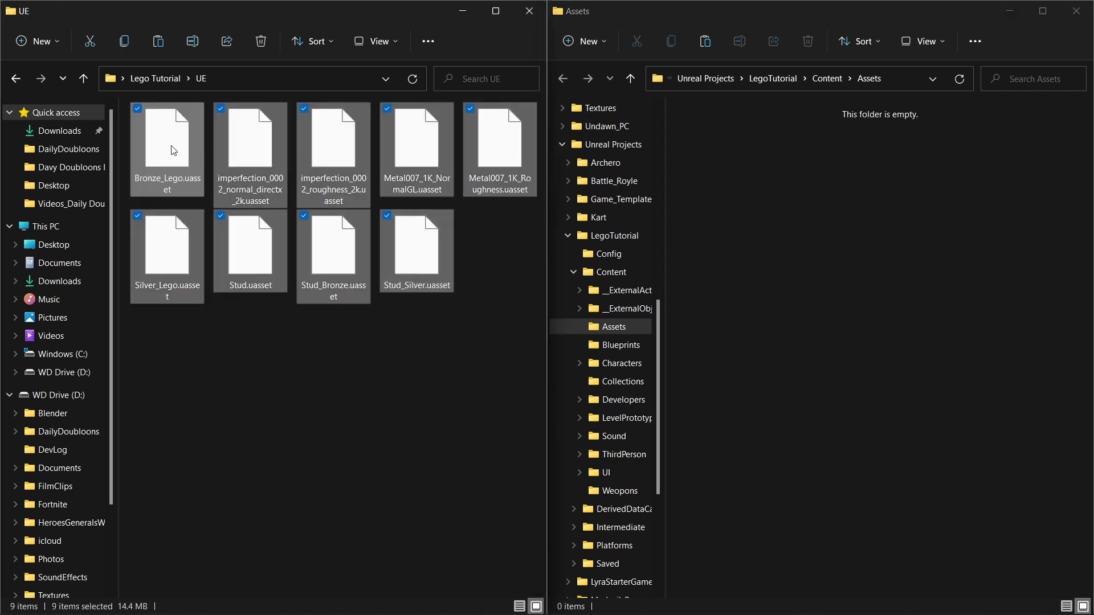
left_click(771, 205)
key("ctrl+v")
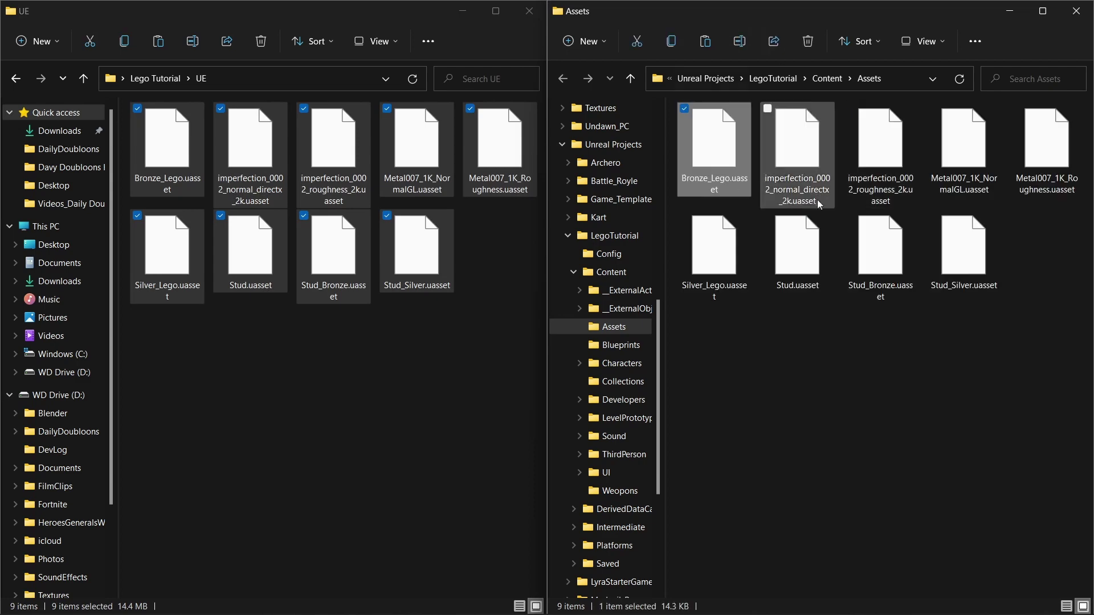
left_click(1087, 8)
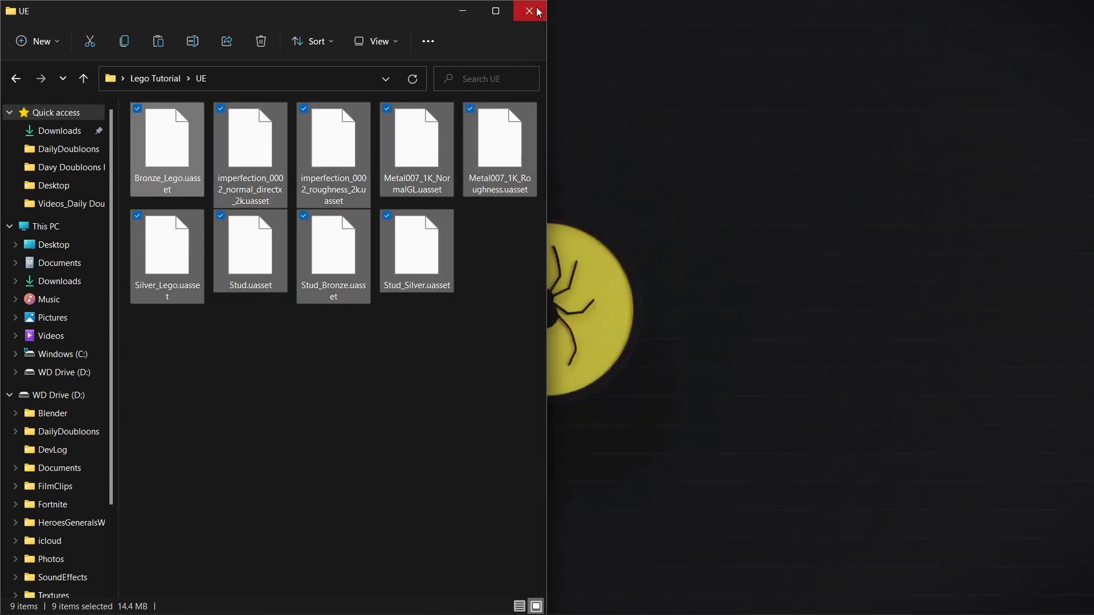
left_click(534, 10)
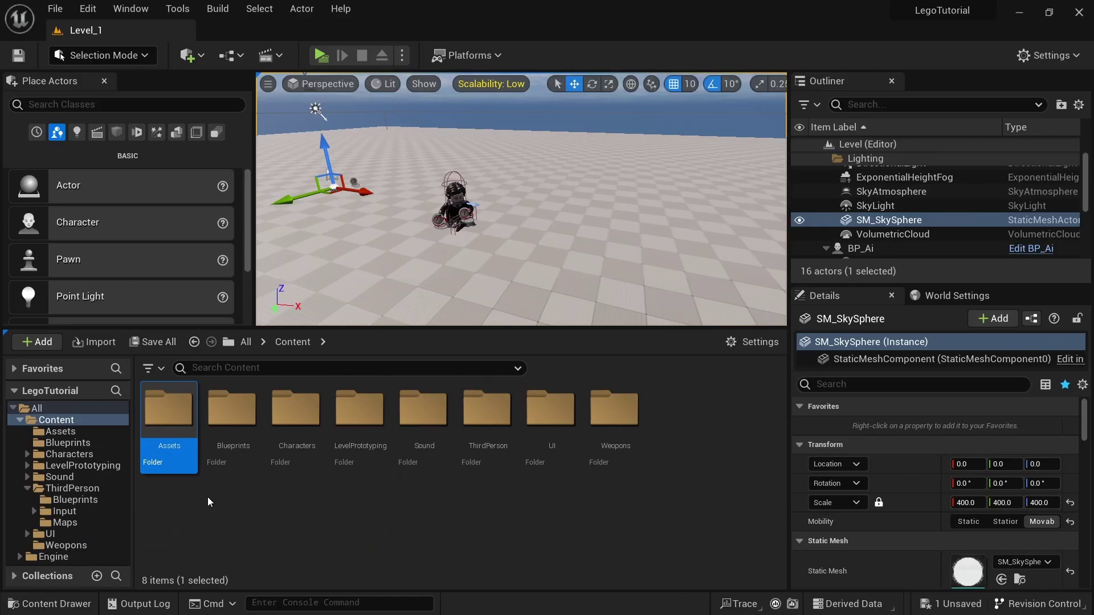
- Delete the Stud_Bronze and Stud_Silver static meshes from the Assets folder
key("Return")
left_click(615, 413)
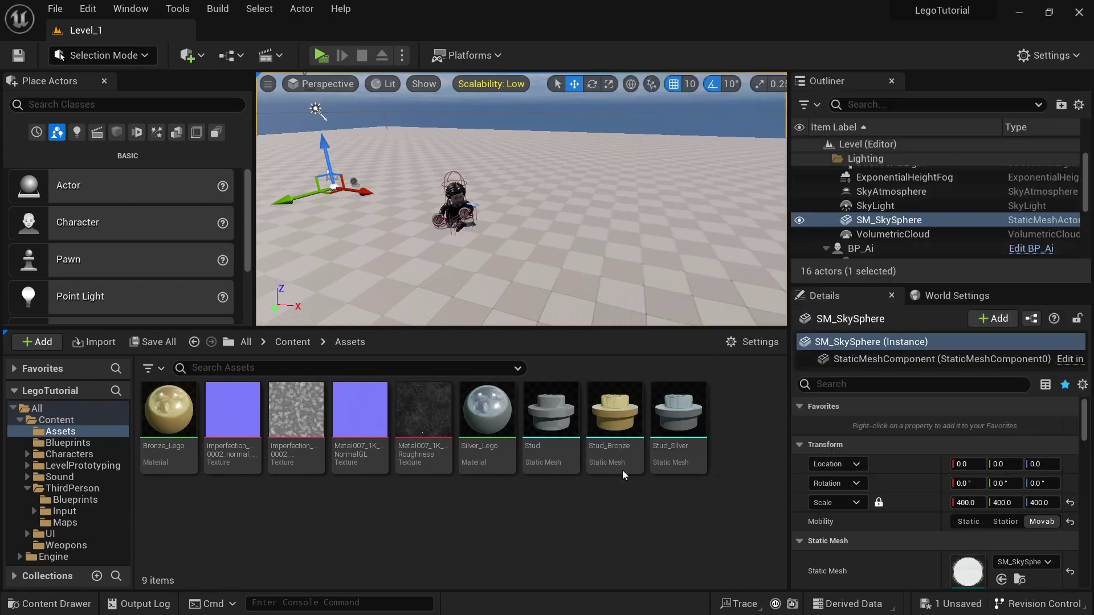
left_click(678, 413, "ctrl")
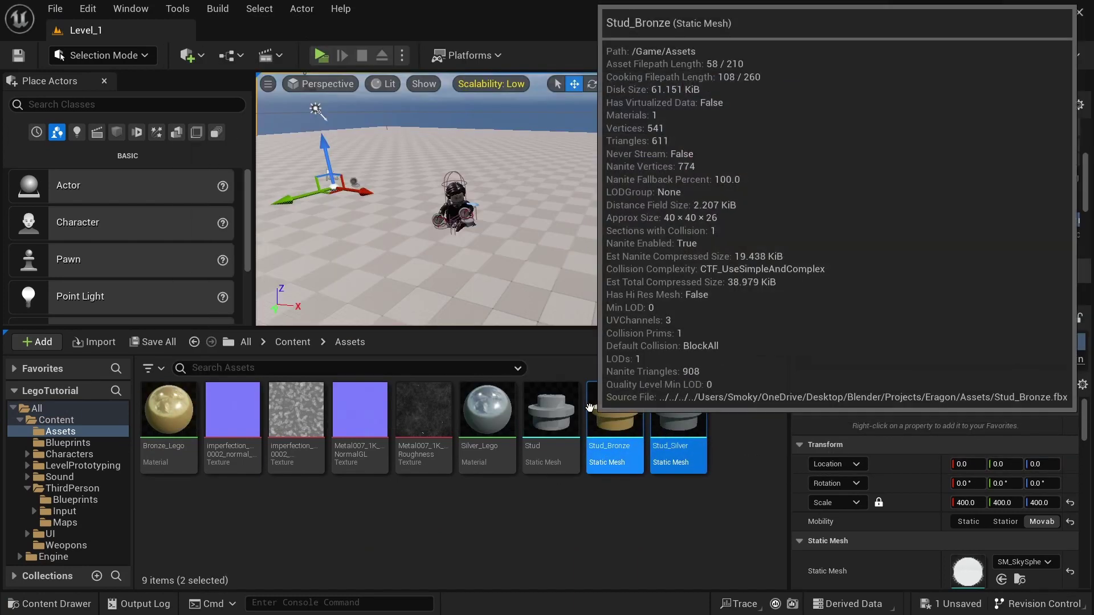
key("Delete")
left_click(476, 553)
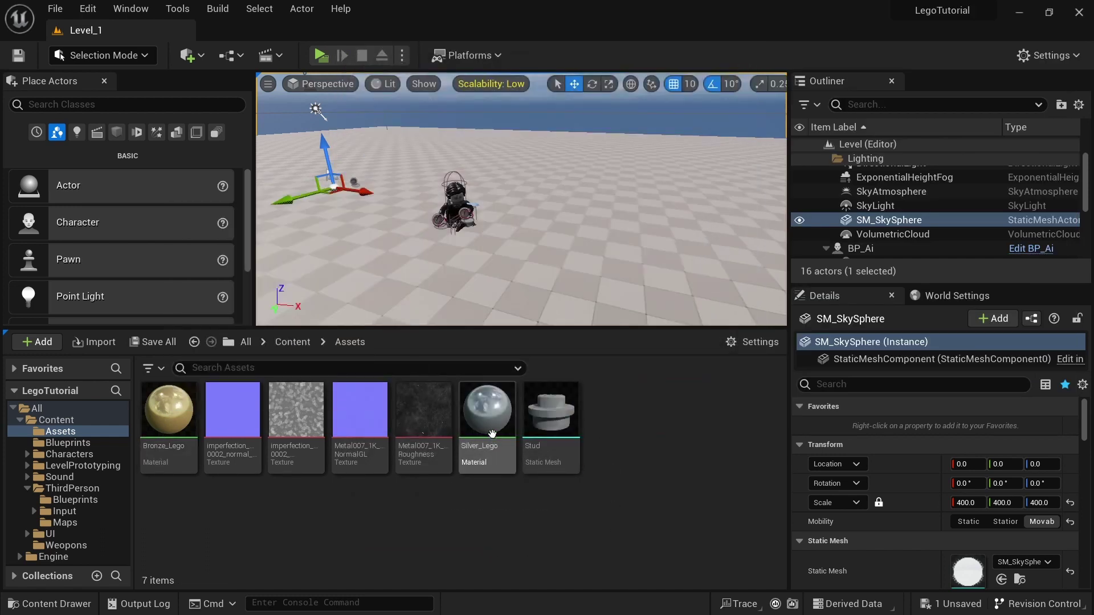
- Inspect the Stud static mesh in its editor and return to Level_1
double_click(553, 420)
mouse_move(346, 240)
right_mouse_down()
mouse_move(354, 251)
mouse_move(346, 239)
right_mouse_up()
left_click(85, 30)
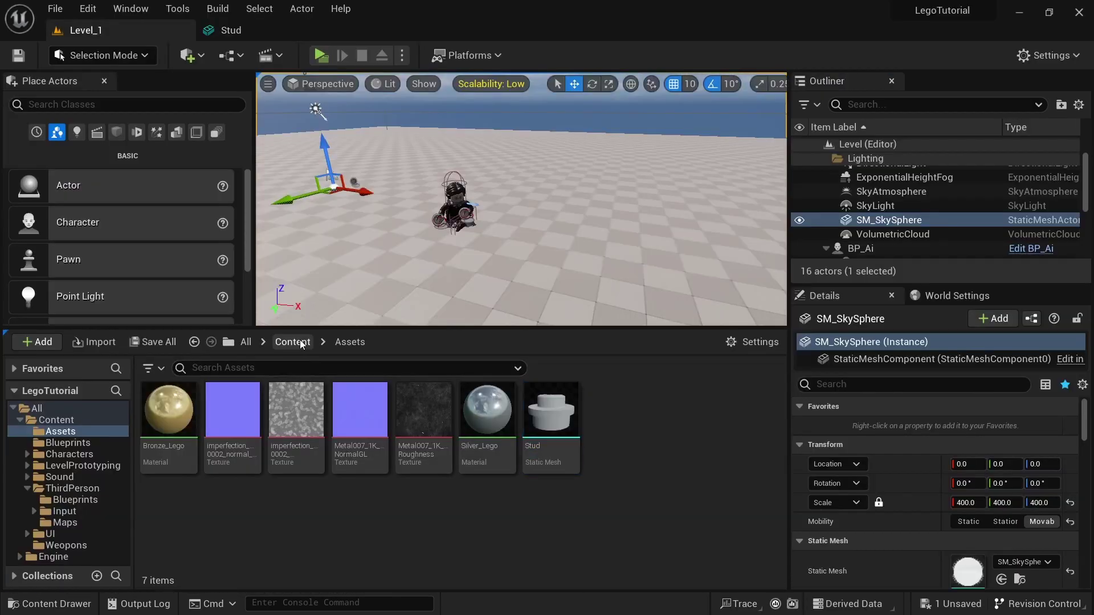
- Create an Actor Blueprint class named Stud_Silver in the Blueprints folder
left_click(292, 342)
double_click(233, 422)
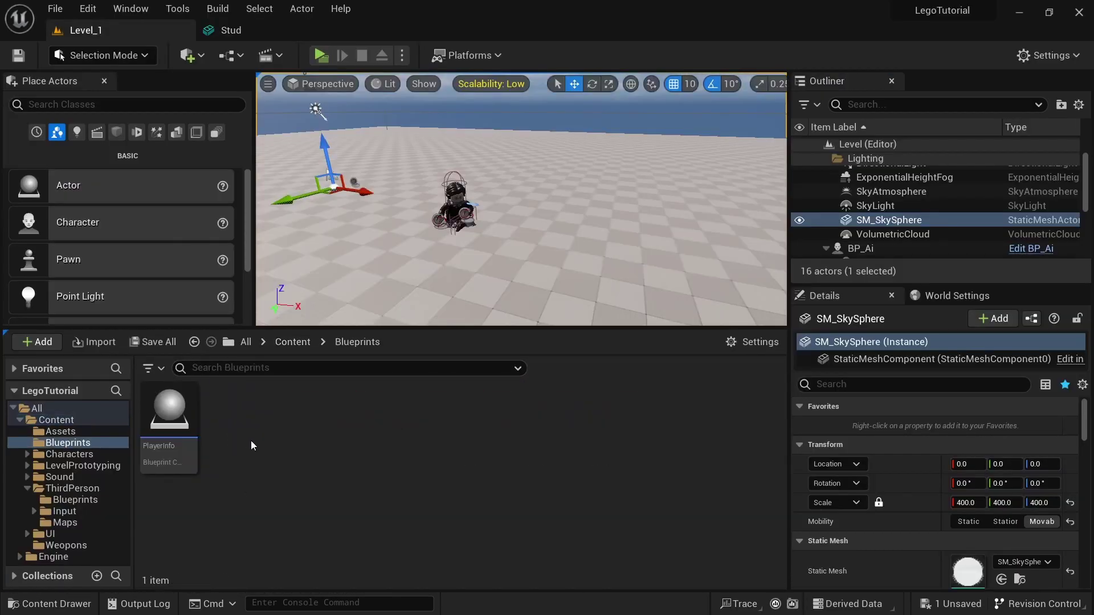
right_click(252, 443)
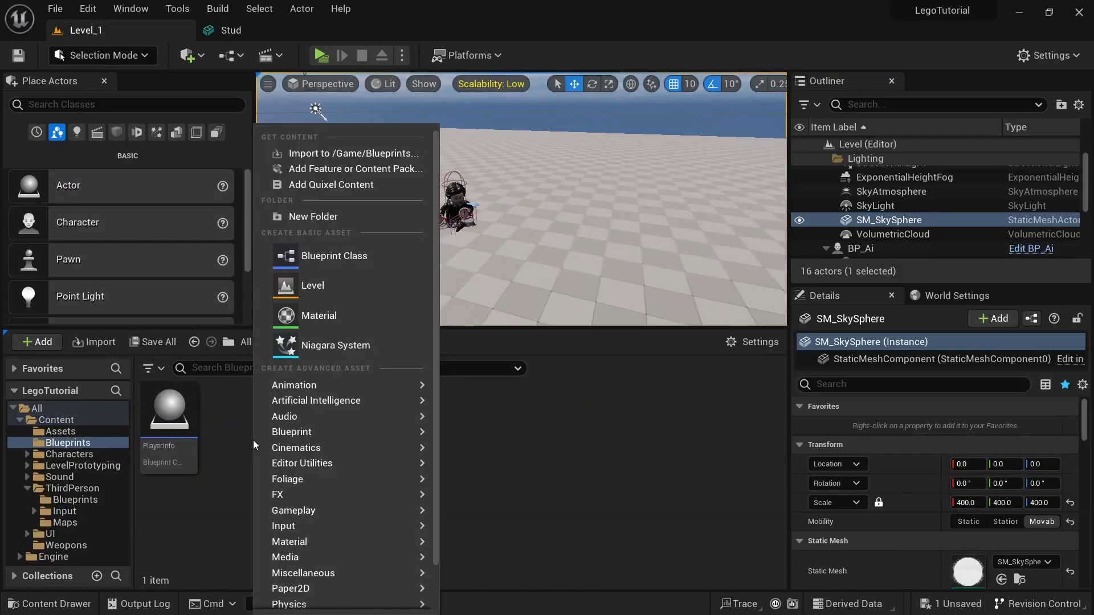
left_click(326, 257)
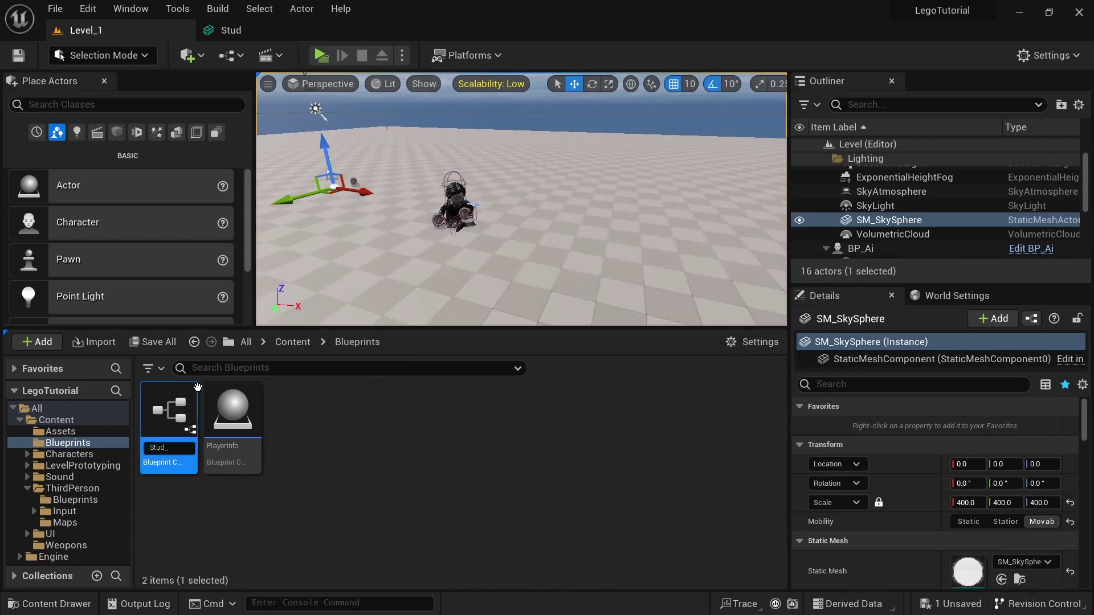
type("Stud_Silver")
key("Return")
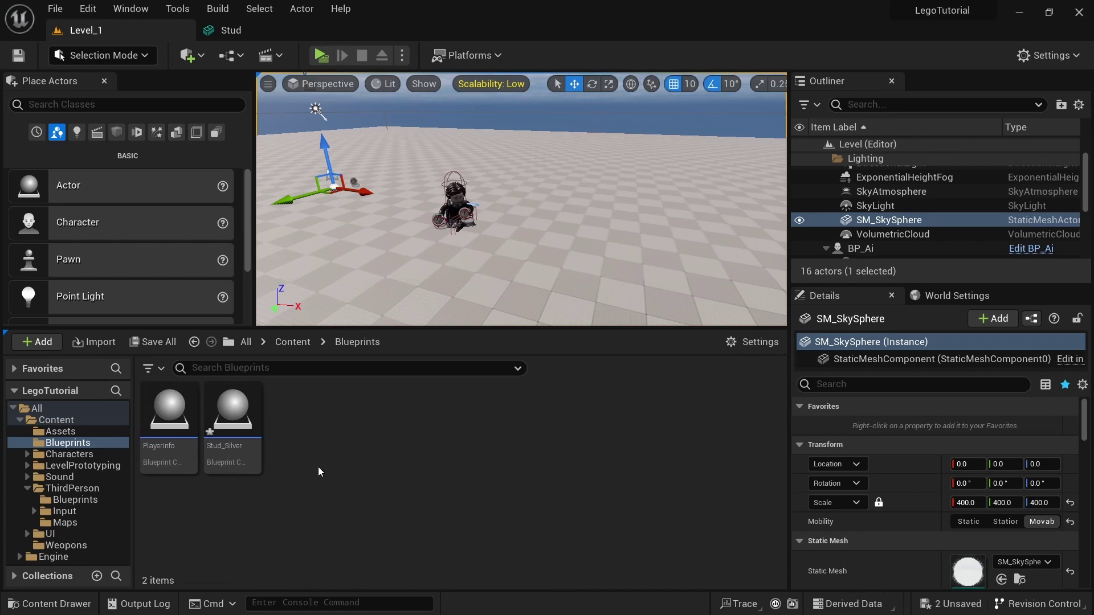
- Open the Stud_Silver blueprint and add a Static Mesh component with a Sphere collision component beneath it
double_click(232, 414)
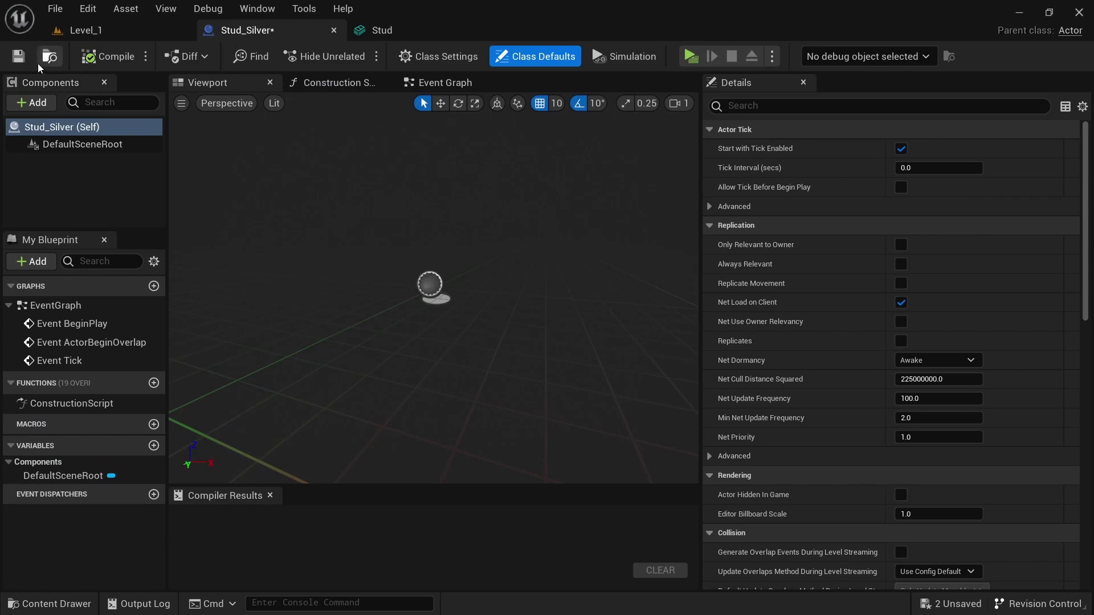
left_click(22, 102)
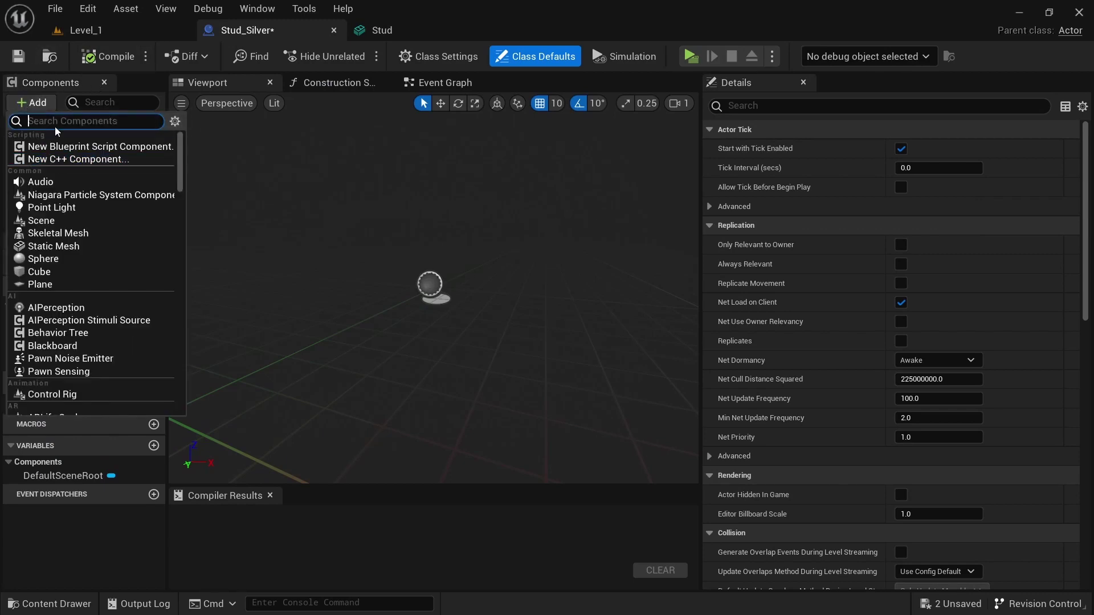
type("sta")
left_click(53, 247)
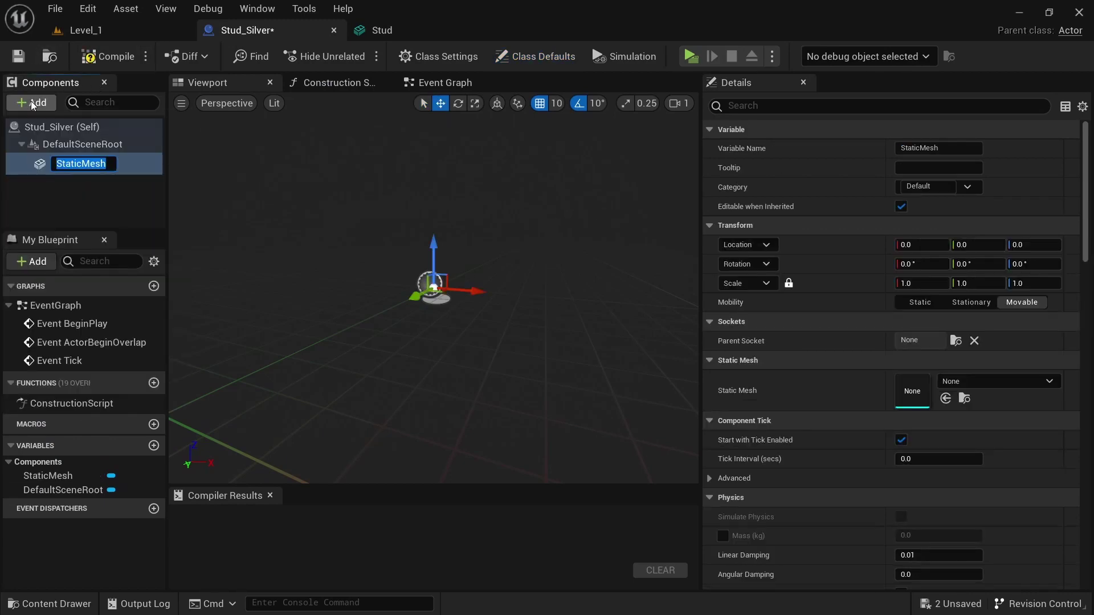
left_click(32, 104)
type("sp")
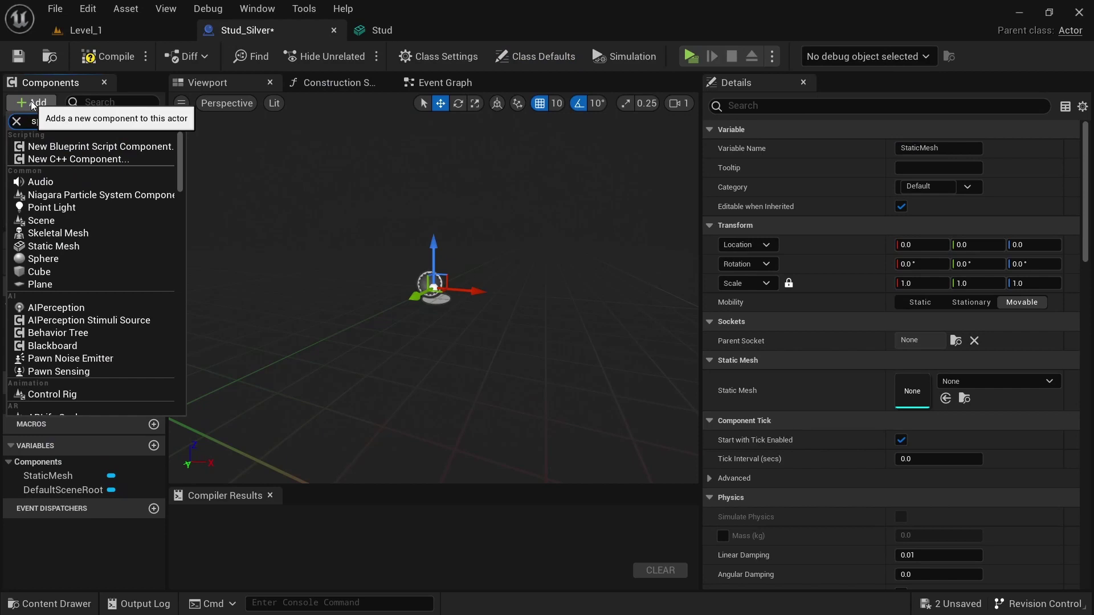
type("here")
left_click(78, 171)
- Assign the Stud mesh to the StaticMesh component
left_click(92, 163)
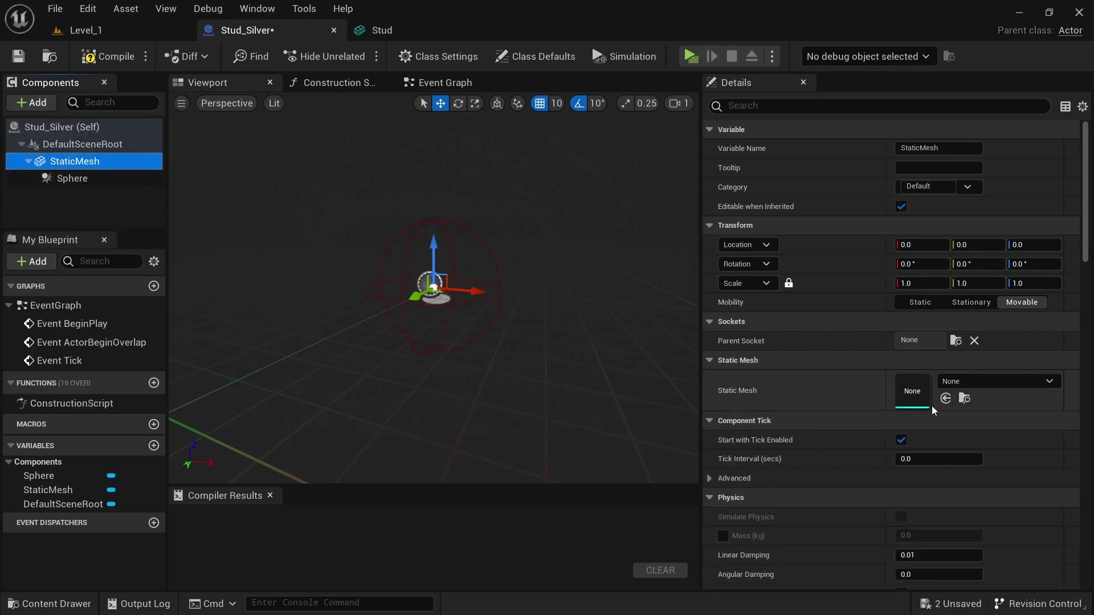
left_click(960, 382)
type("stud")
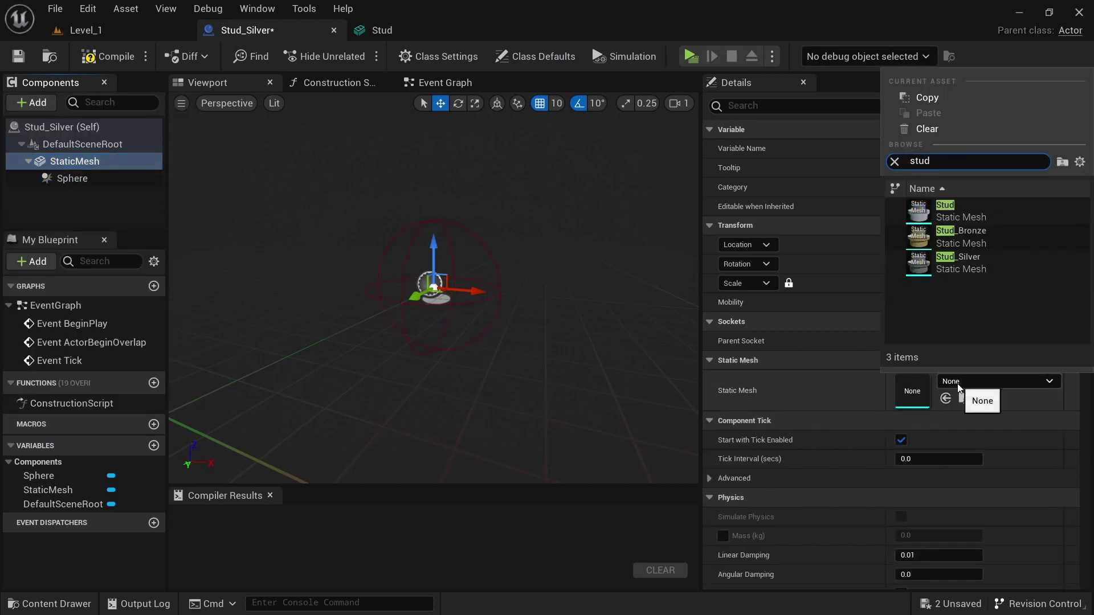
left_click(915, 220)
- Raise the Sphere collision to Z 10 and scale it to about 0.71 in X and Y and 0.62 in Z around the stud
left_click_drag(489, 223, 489, 215)
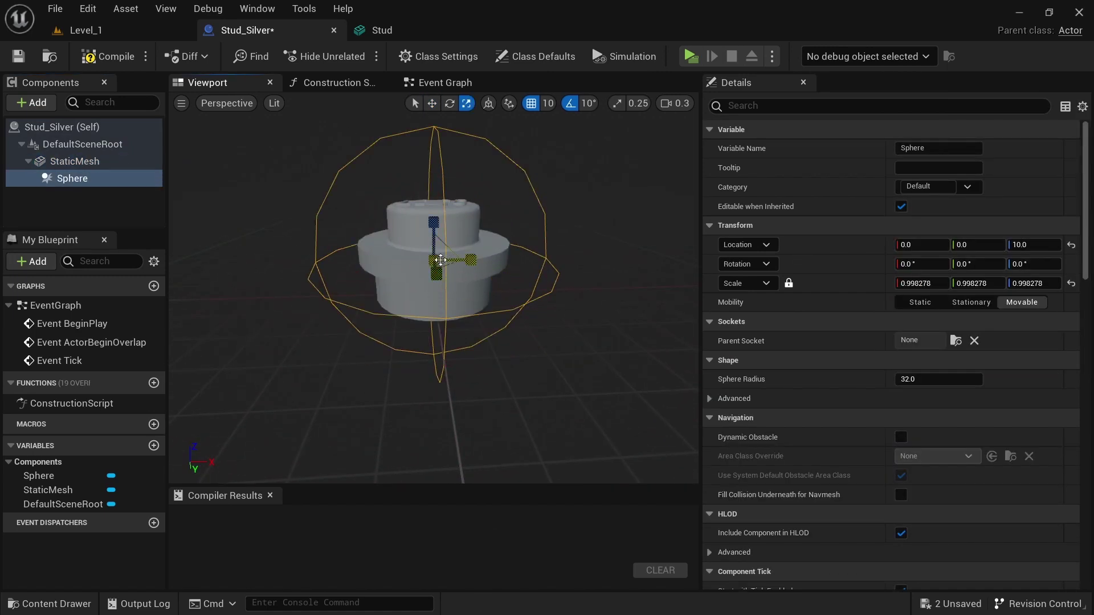
left_click_drag(441, 260, 435, 238)
key("w")
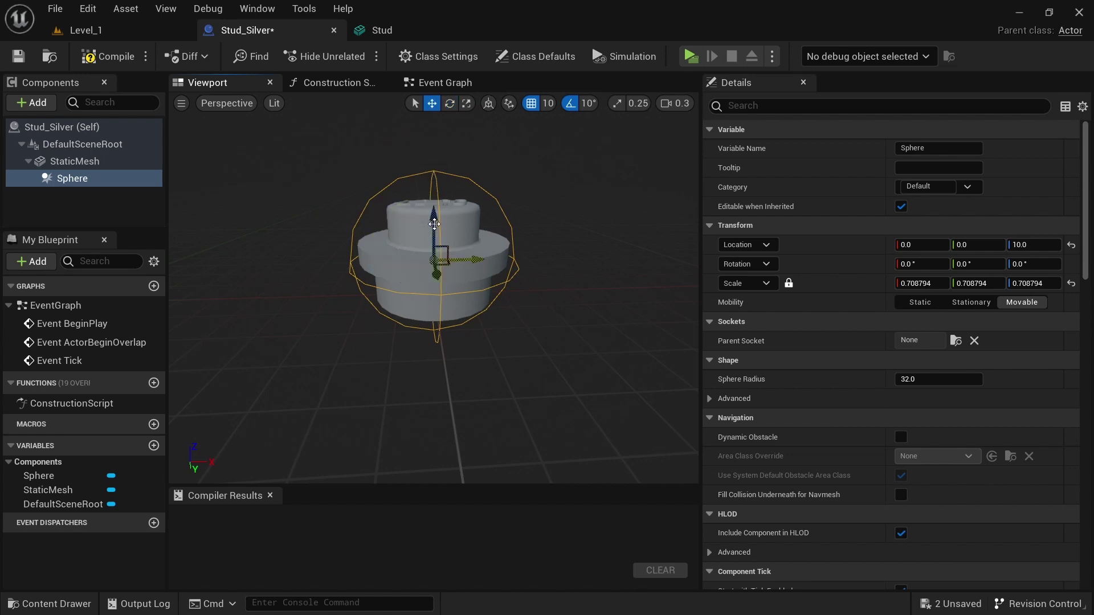
key("r")
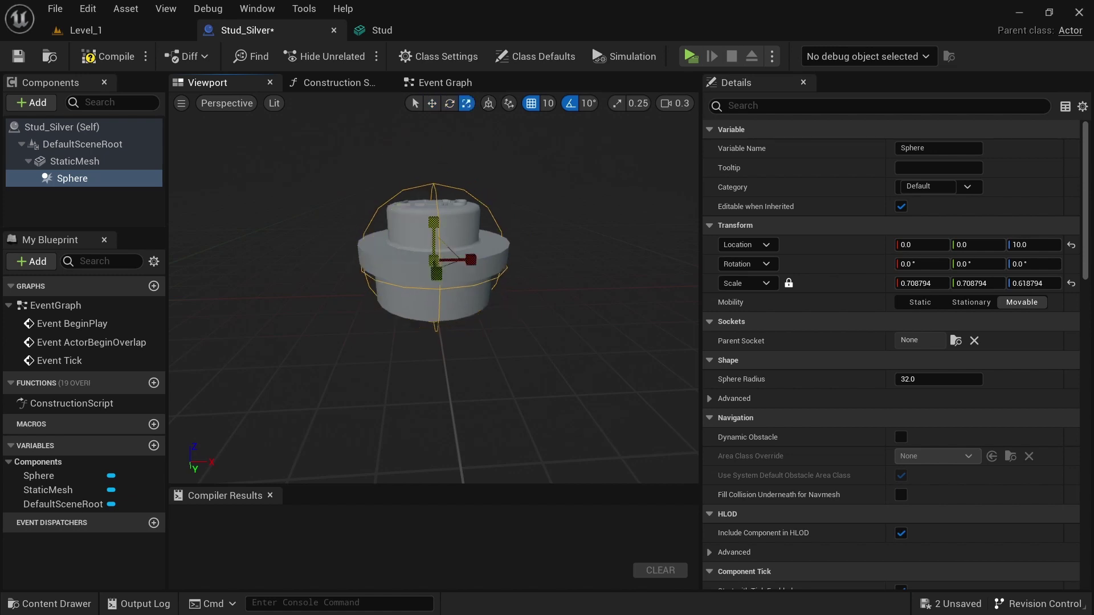
left_click(450, 227)
key("w")
right_click_drag(544, 232, 376, 182)
- Enable Simulate Physics on the StaticMesh component and set its collision preset to Custom with the Pawn response on Ignore
scroll(907, 335, "down", 5)
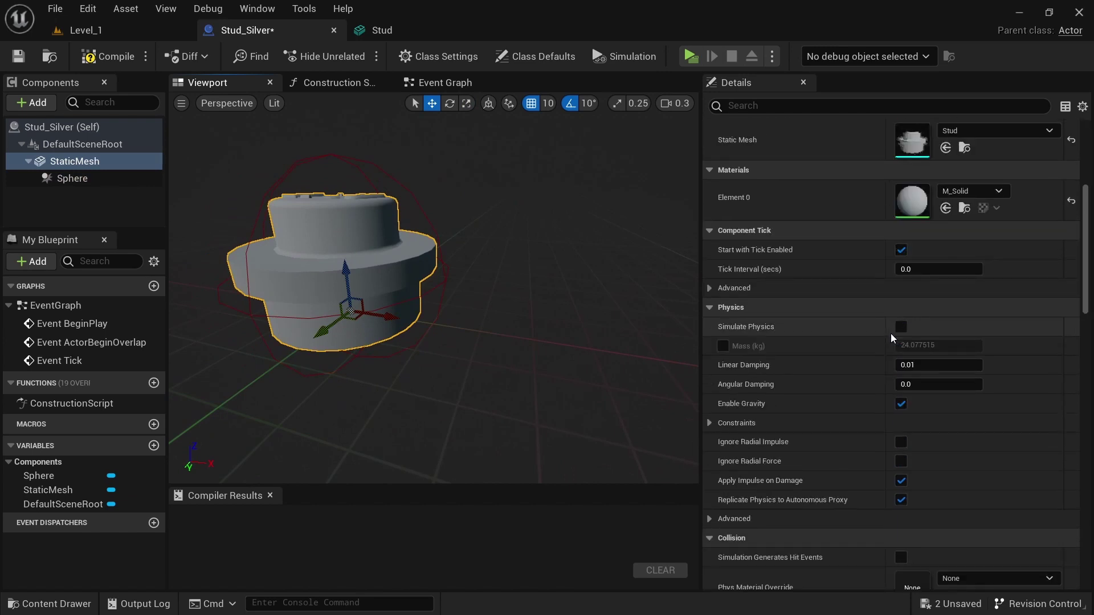
scroll(765, 331, "down", 5)
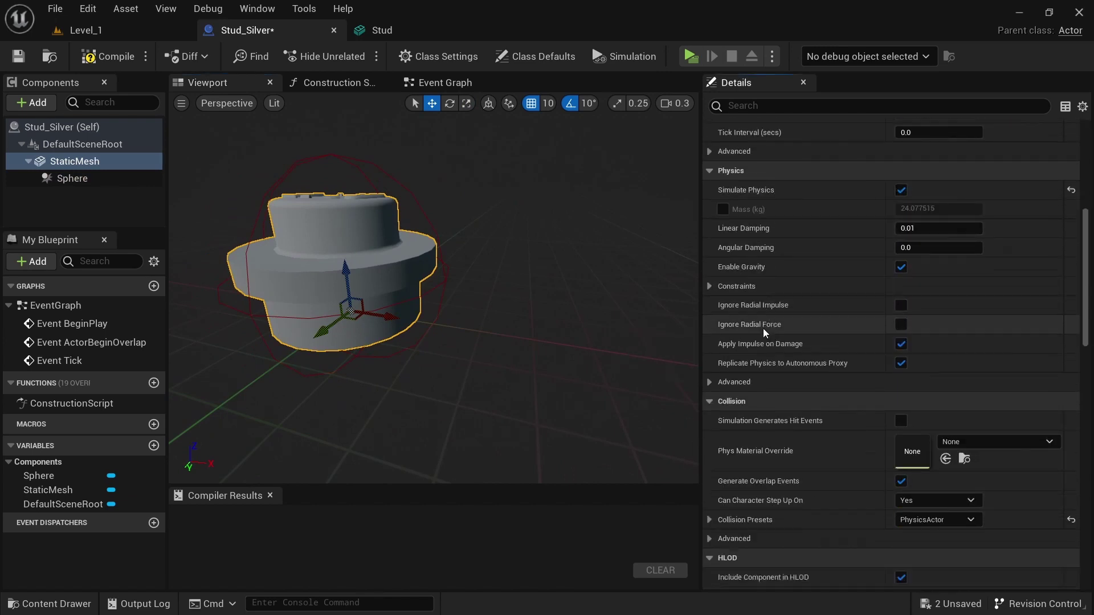
left_click(710, 360)
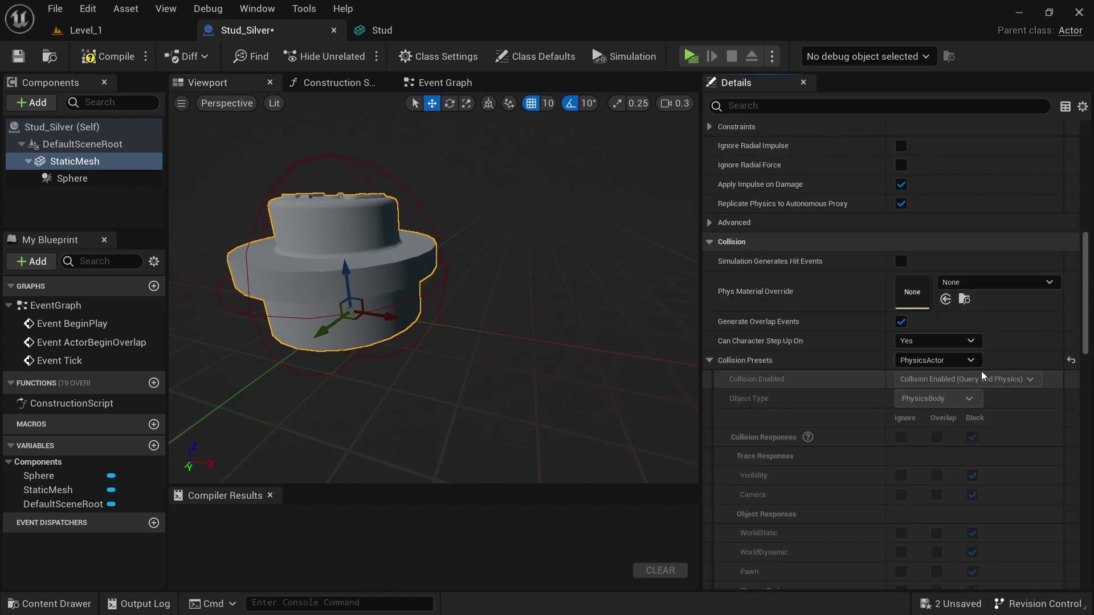
left_click(969, 360)
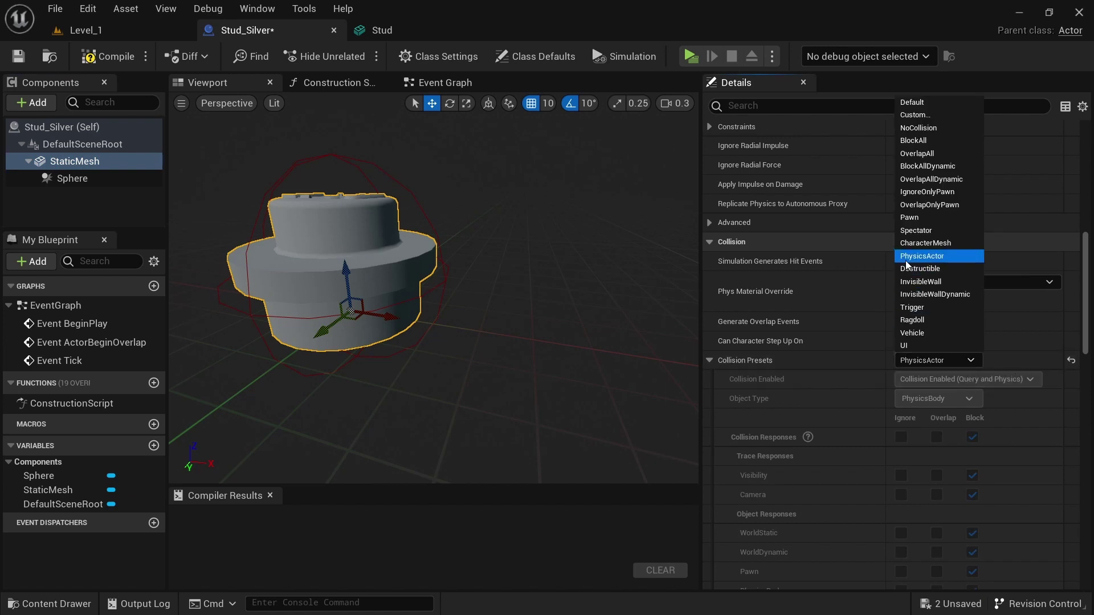
left_click(915, 114)
scroll(821, 387, "down", 3)
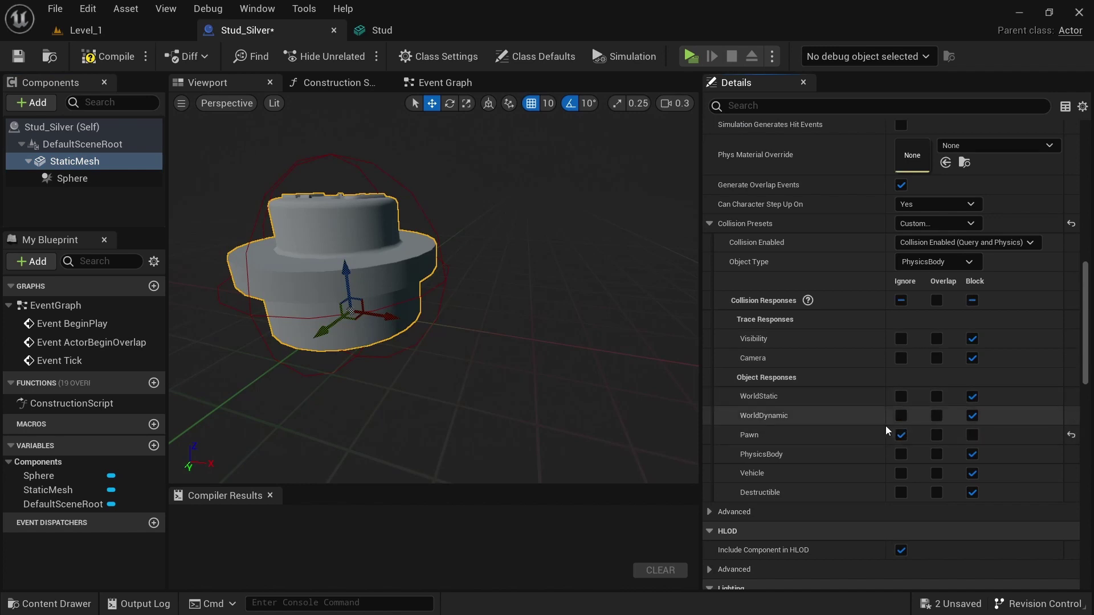
scroll(886, 431, "up", 1)
- Apply the Pawn collision preset to the Sphere, switch it to Custom and set Collision Enabled to Query Only (No Physics Collision)
left_click(447, 274)
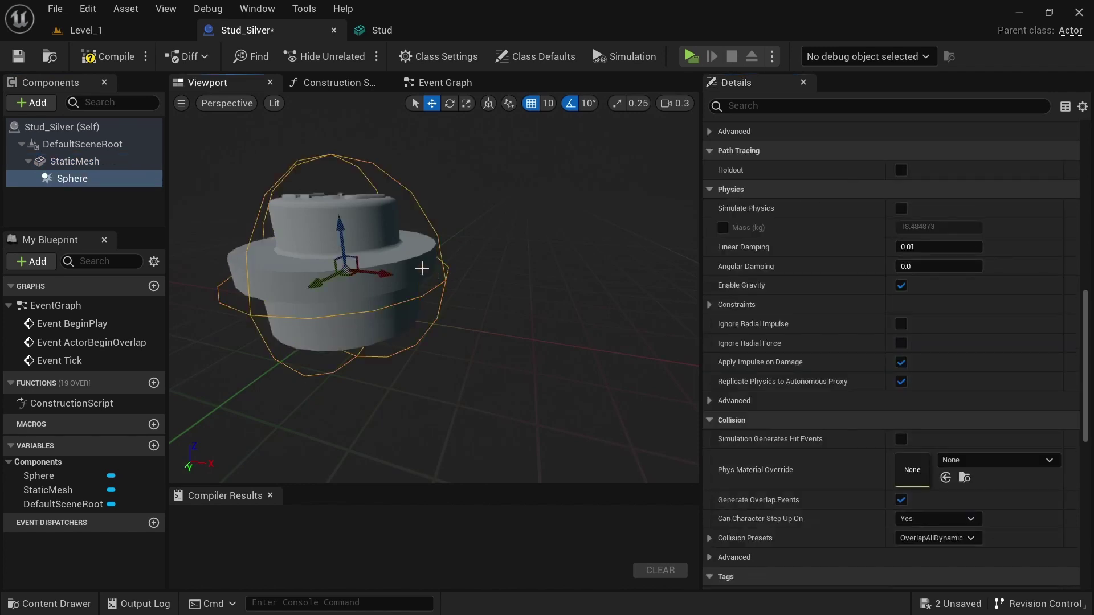
scroll(899, 371, "down", 3)
left_click(709, 380)
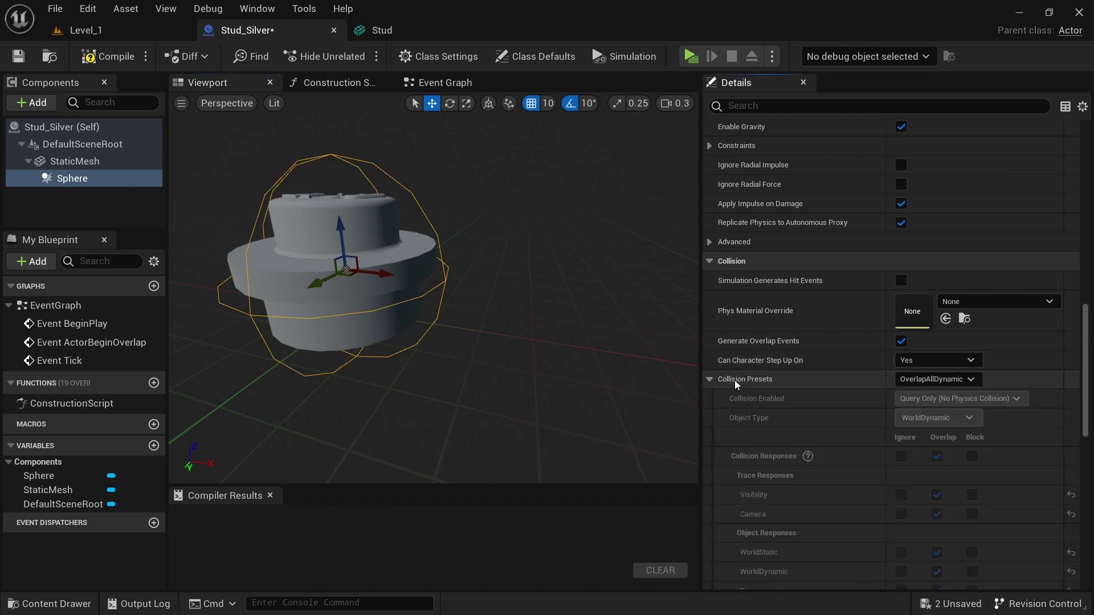
left_click(944, 378)
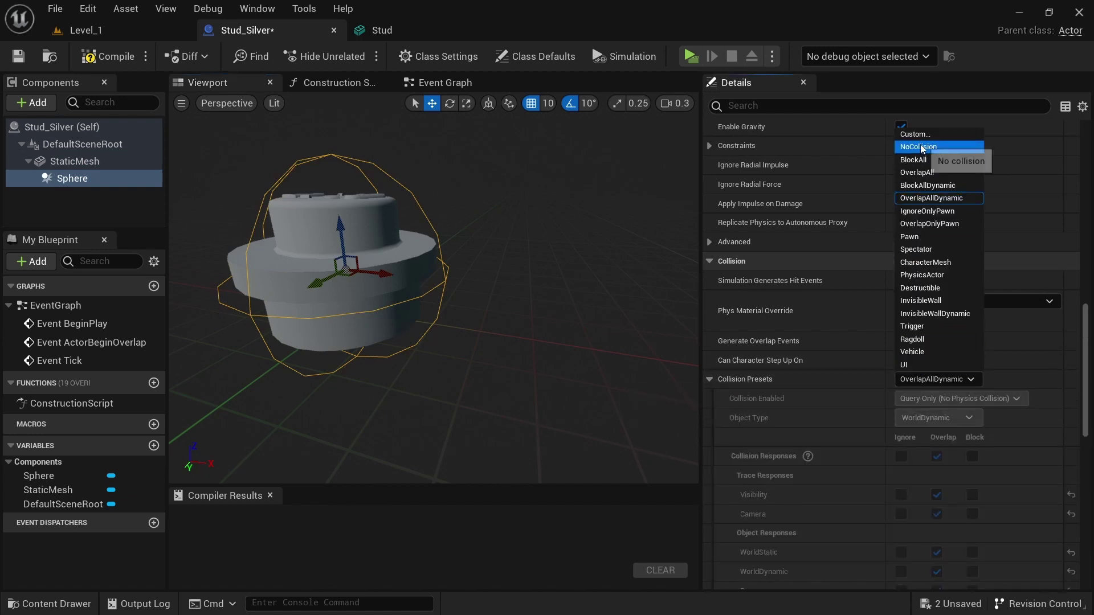
left_click(915, 236)
scroll(922, 293, "down", 2)
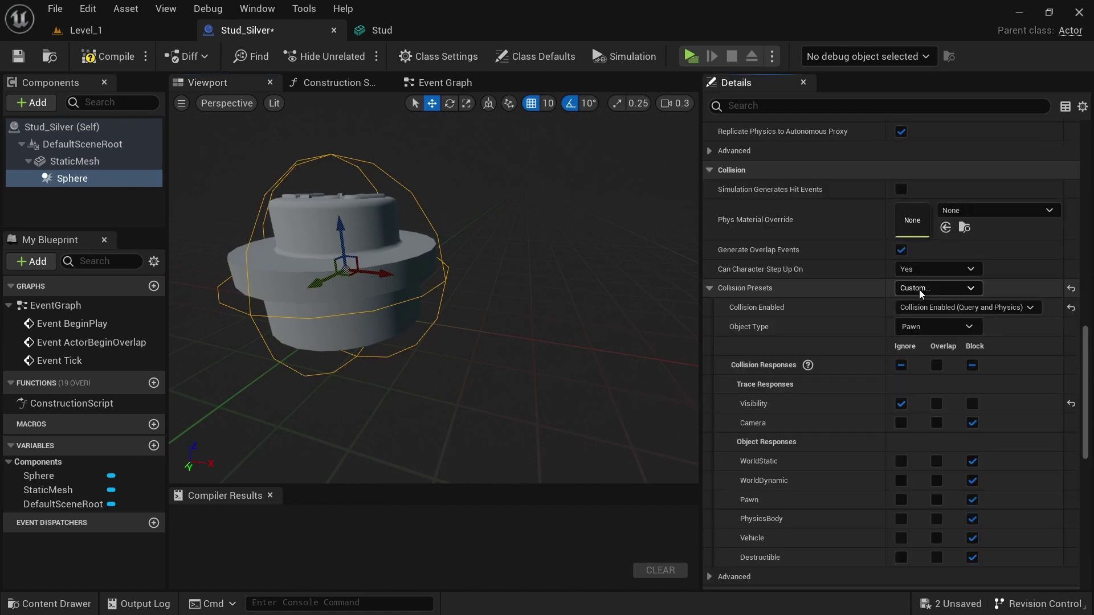
scroll(921, 293, "down", 1)
left_click(912, 239)
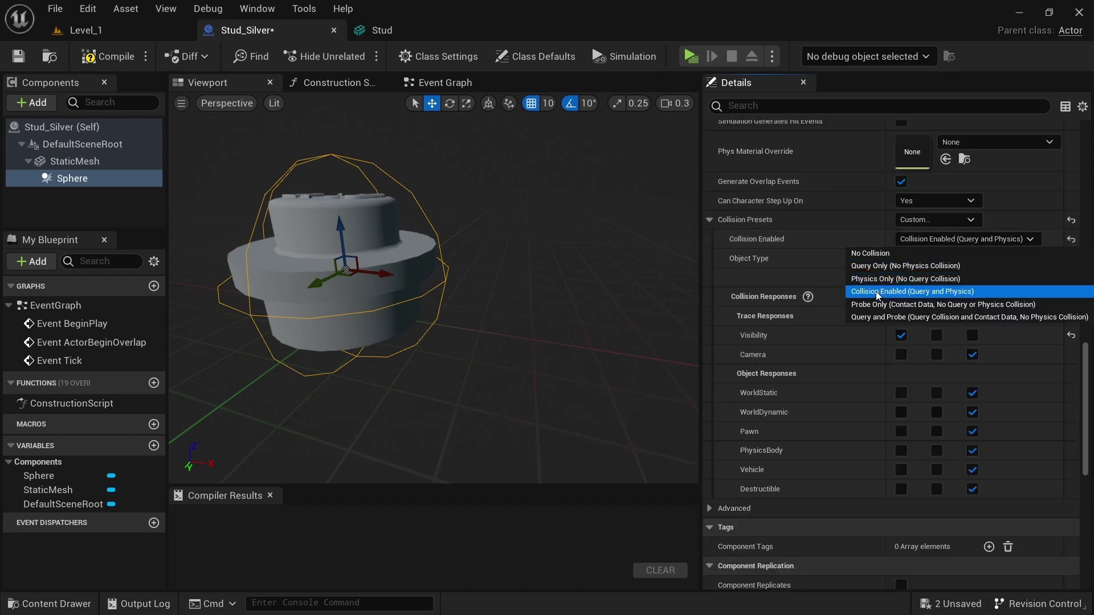
left_click(882, 266)
- Set the Sphere's Camera, WorldStatic, WorldDynamic, PhysicsBody, Vehicle and Destructible collision responses to Ignore
scroll(901, 311, "down", 1)
left_click(901, 309)
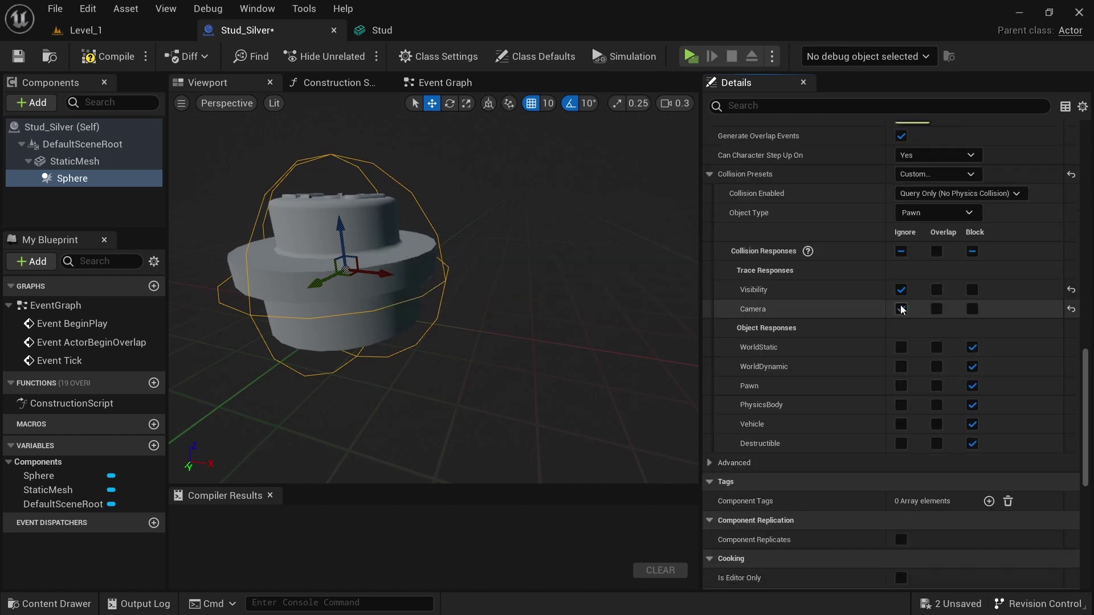
left_click(901, 347)
left_click(901, 366)
left_click(901, 404)
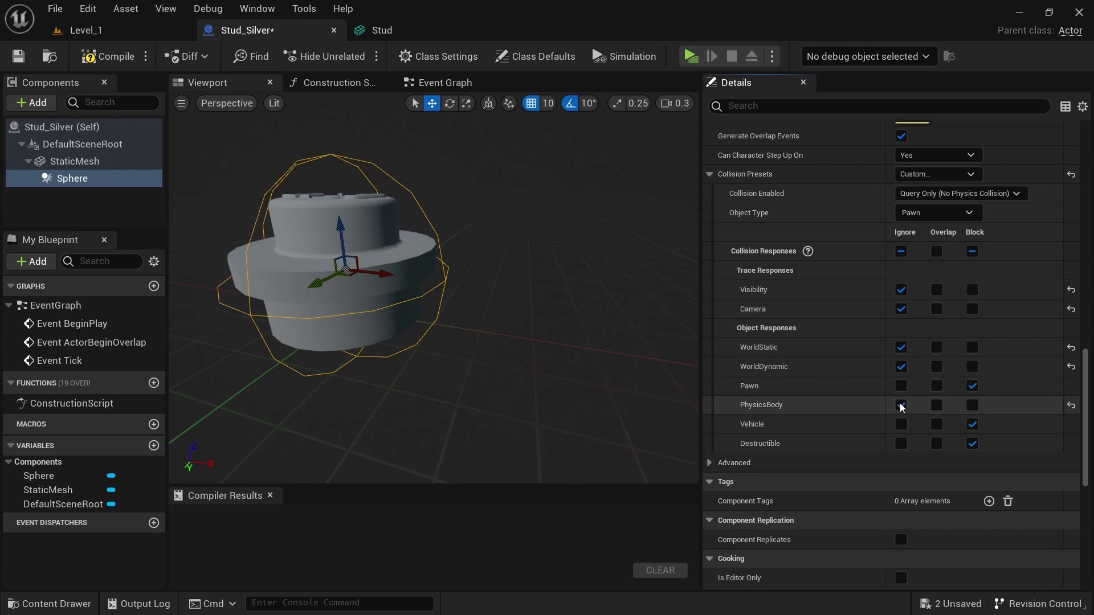
left_click(902, 443)
left_click(901, 424)
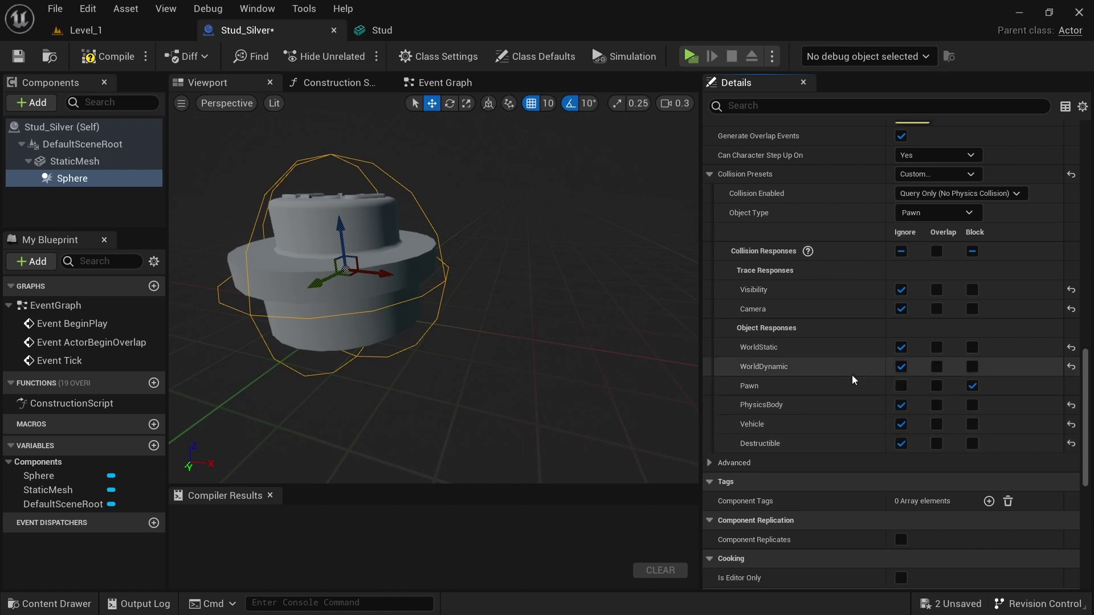
- Clear the default event nodes from the Event Graph and add an OnComponentBeginOverlap event for the Sphere
left_click(445, 83)
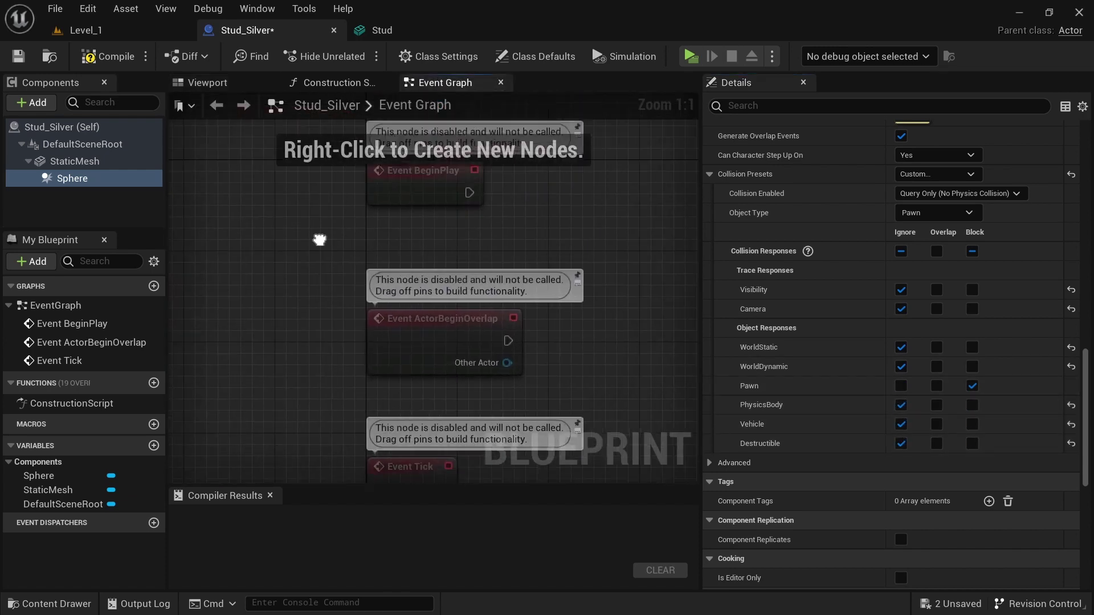
key("Delete")
left_click(97, 179)
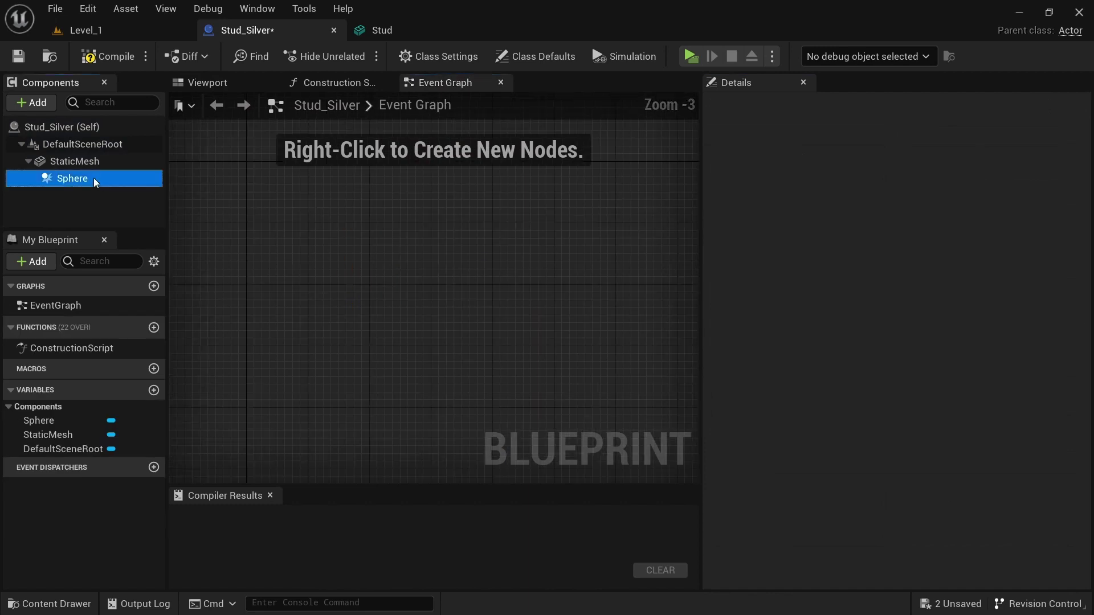
right_click(84, 180)
mouse_move(138, 210)
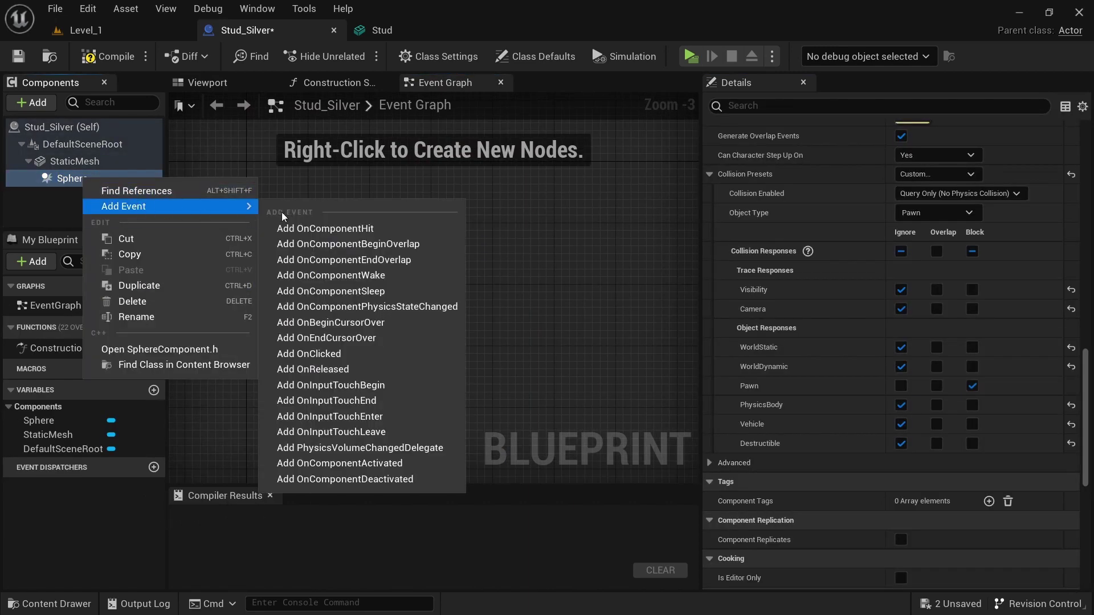
left_click(318, 248)
scroll(391, 261, "up", 3)
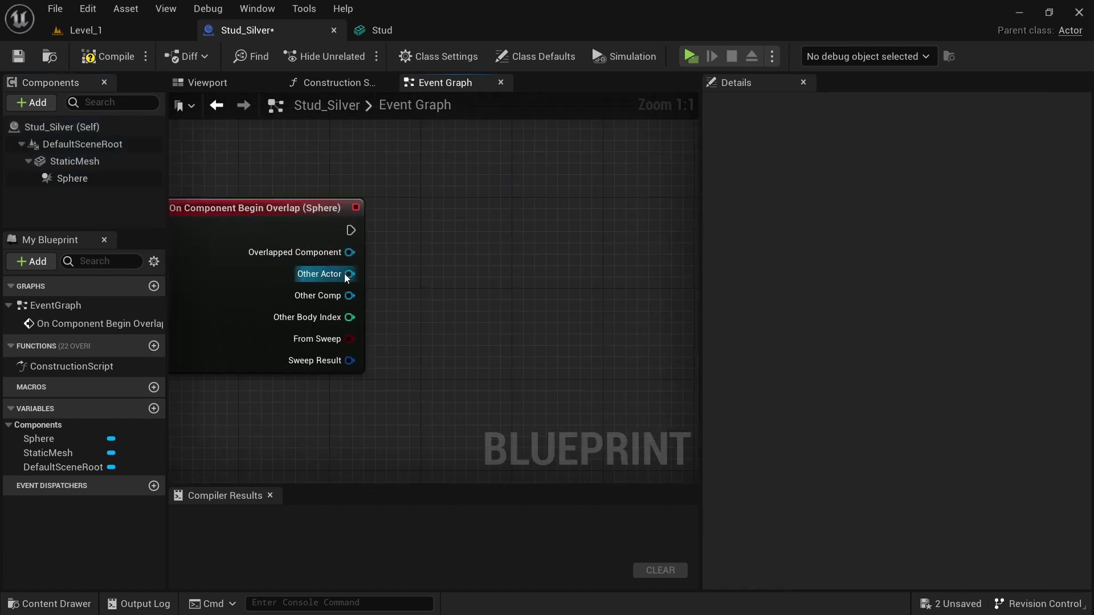
- Cast the overlap event's Other Actor to Character, align the two nodes and compile the blueprint
left_click_drag(348, 274, 408, 261)
type("cast to ")
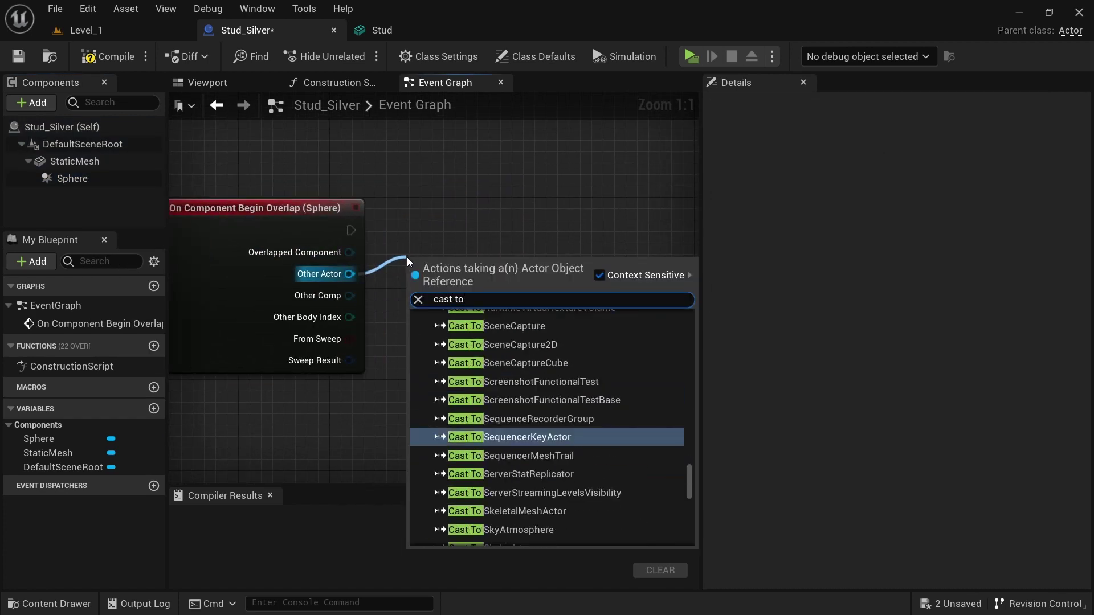
type("cha")
left_click(487, 456)
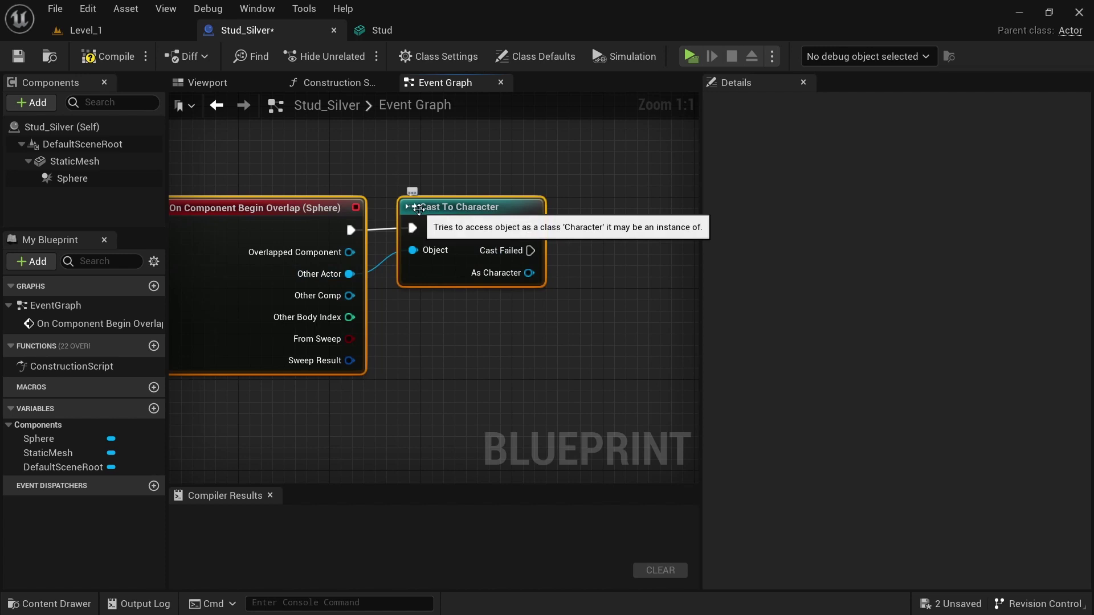
key("q")
left_click_drag(267, 164, 476, 202)
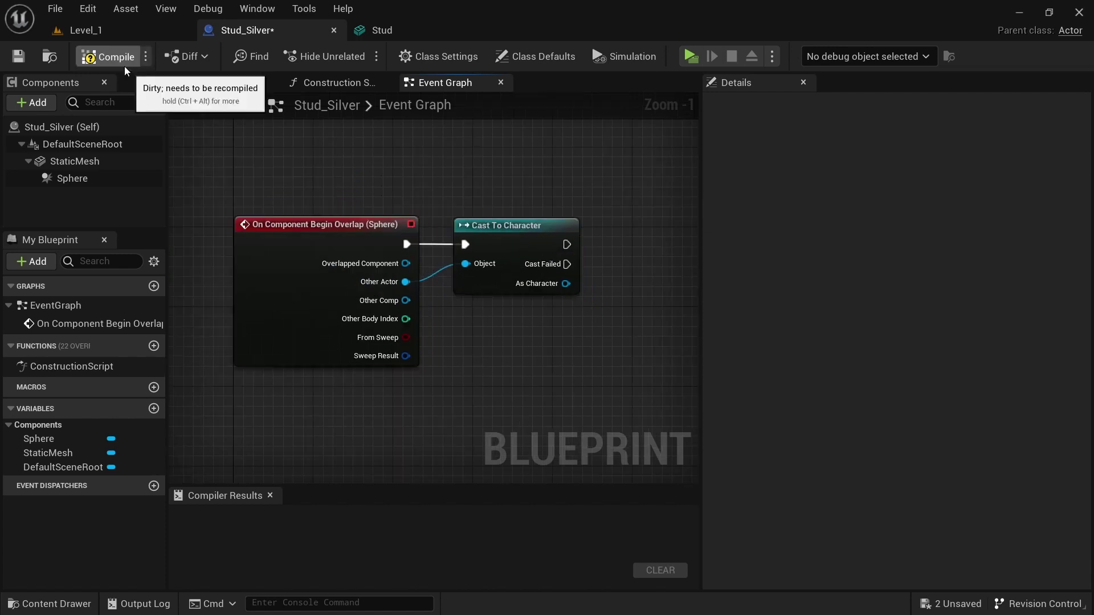
left_click(124, 65)
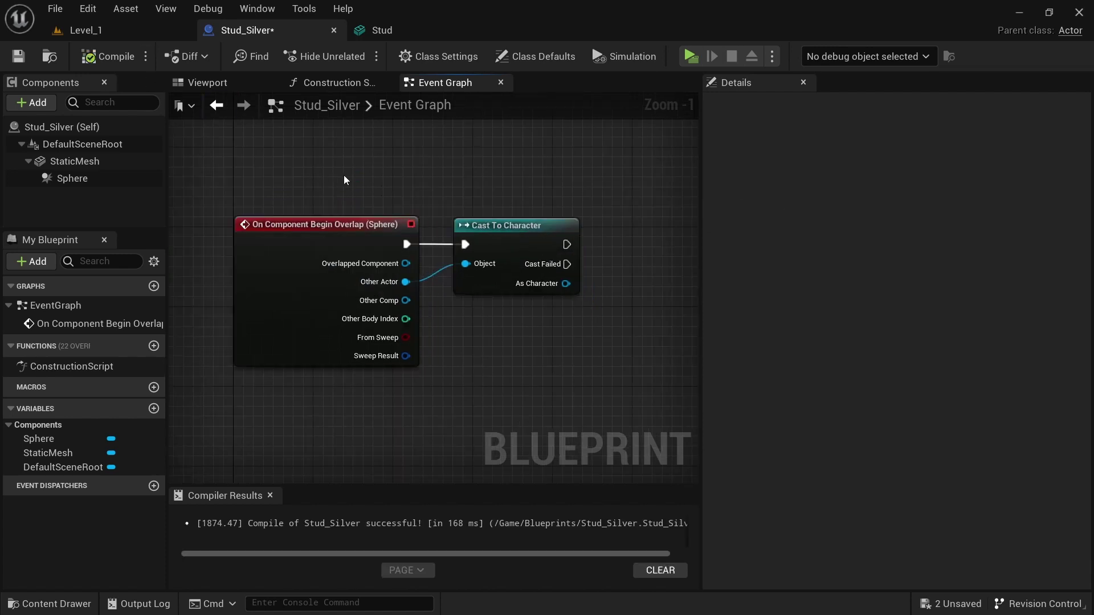
- Add a Get Actor Of Class node after the successful cast, with Player Info as its class, aligned with the cast
right_click_drag(536, 197, 385, 182)
left_click_drag(416, 229, 501, 259)
type("get")
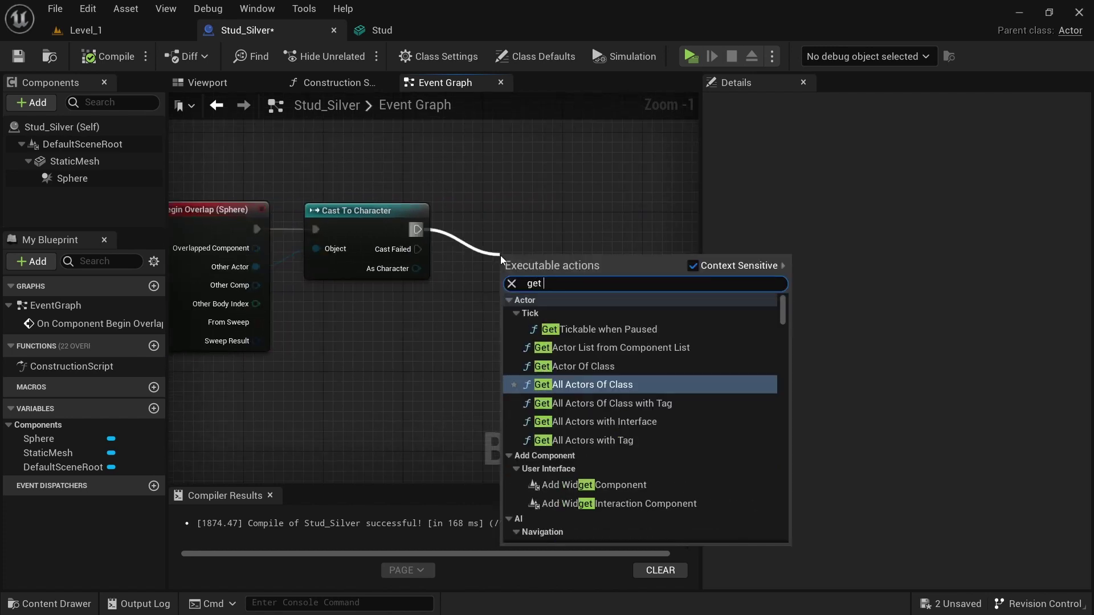
left_click(543, 311)
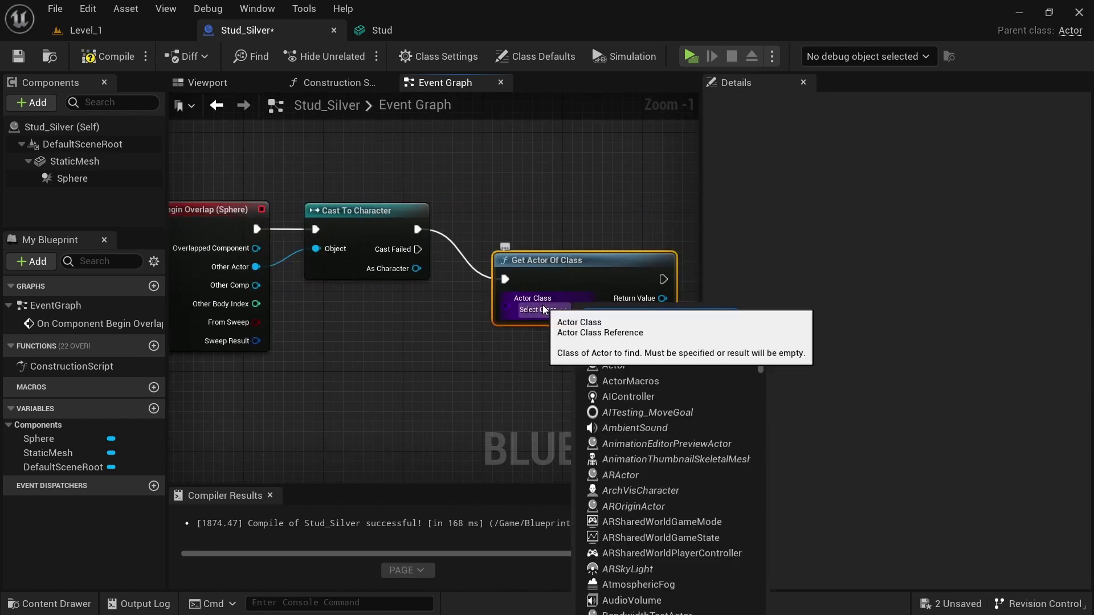
type("player")
key("Return")
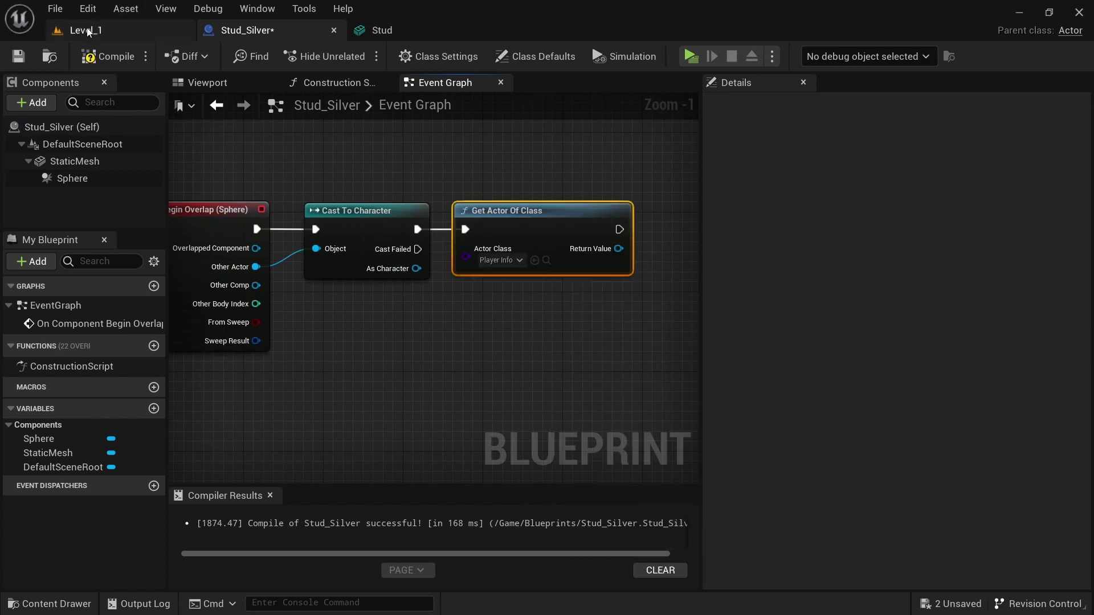
- Open the PlayerInfo blueprint, add an Integer variable named Coins and compile
left_click(85, 31)
double_click(193, 419)
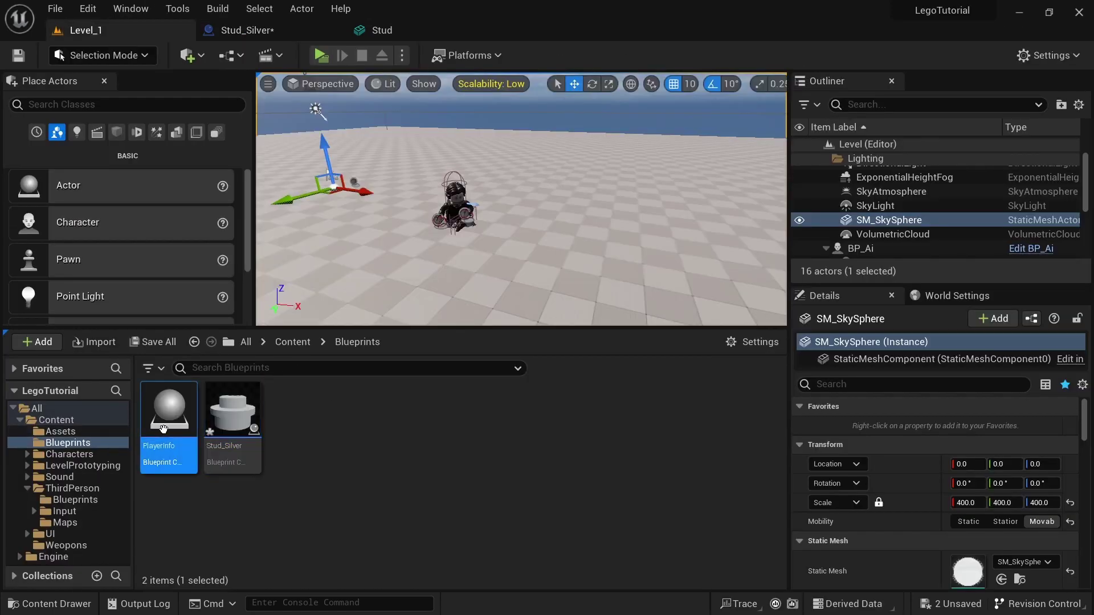
left_click(153, 391)
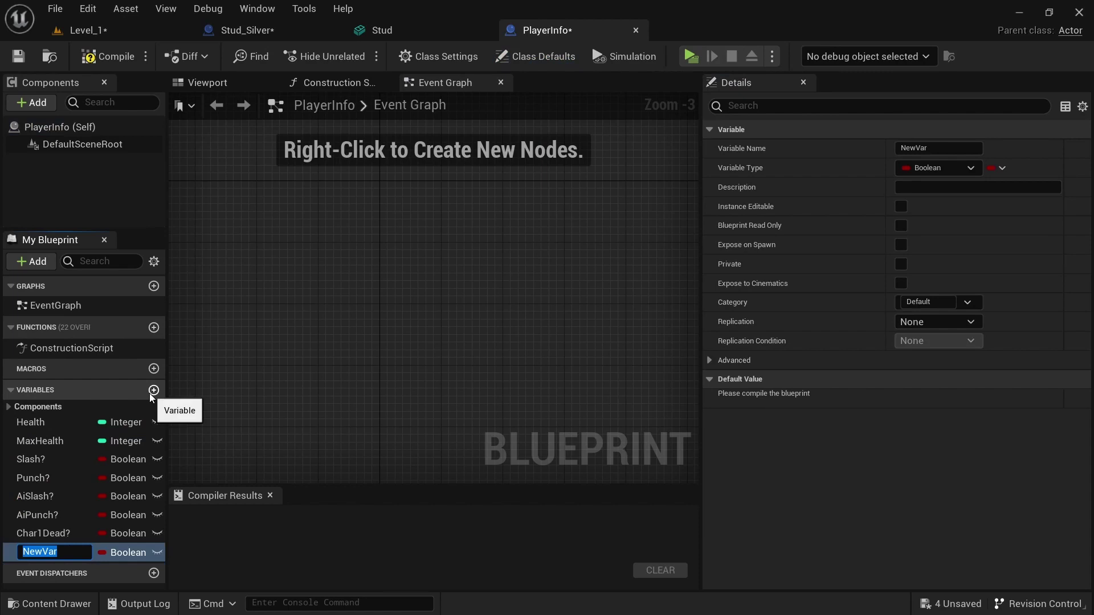
type("Coins")
left_click(124, 553)
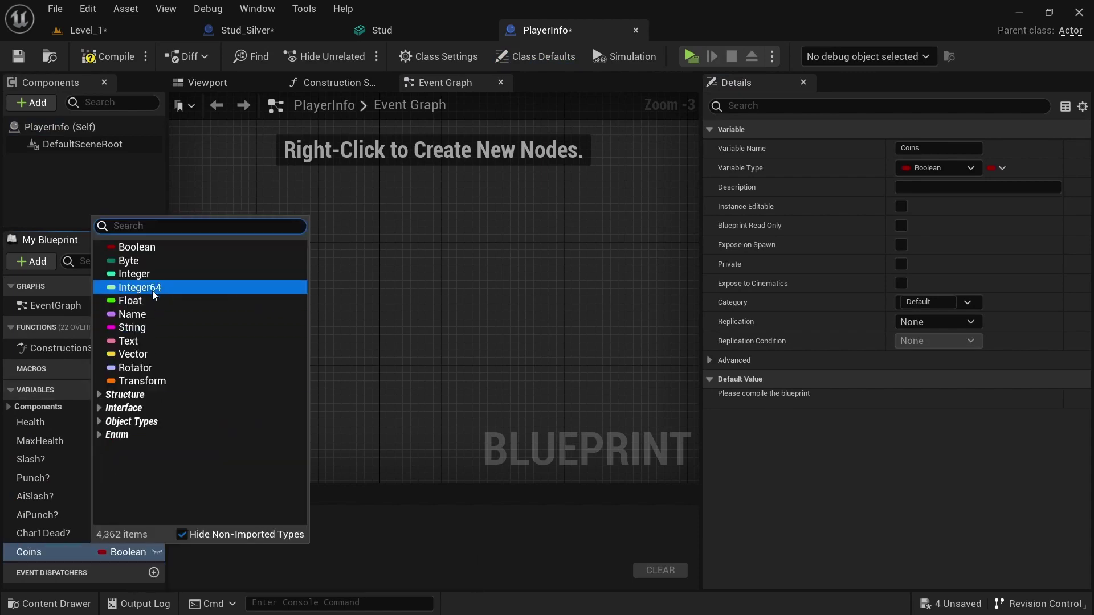
left_click(134, 271)
left_click(88, 56)
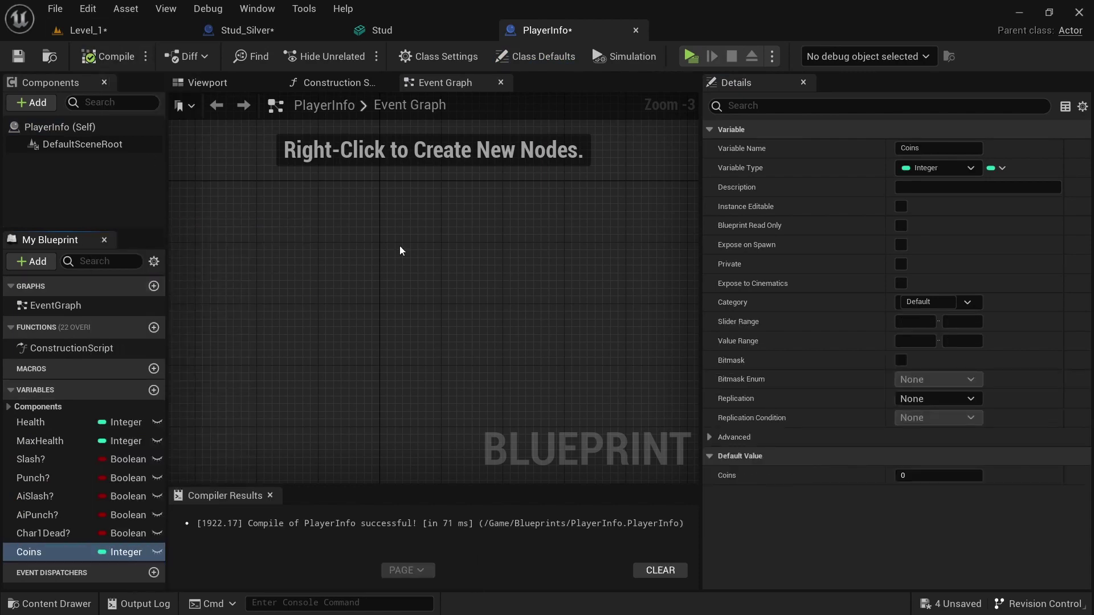
- Return to the Stud_Silver Event Graph and add a Set Coins node from the Return Value of Get Actor Of Class
left_click(345, 29)
left_click(240, 30)
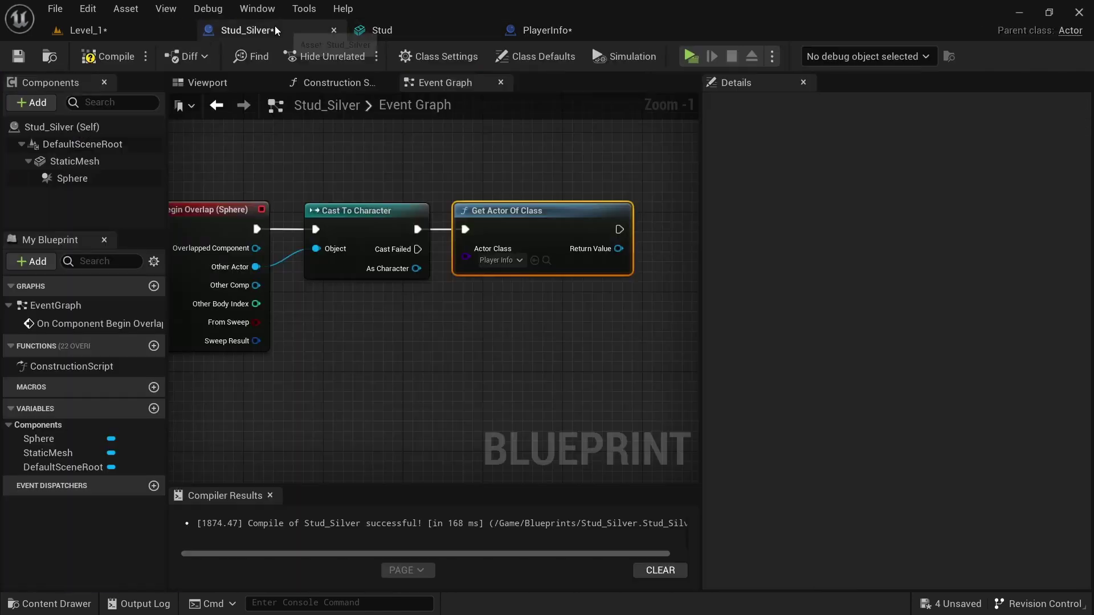
right_click_drag(449, 179, 270, 191)
left_click_drag(439, 260, 511, 270)
type("set coin")
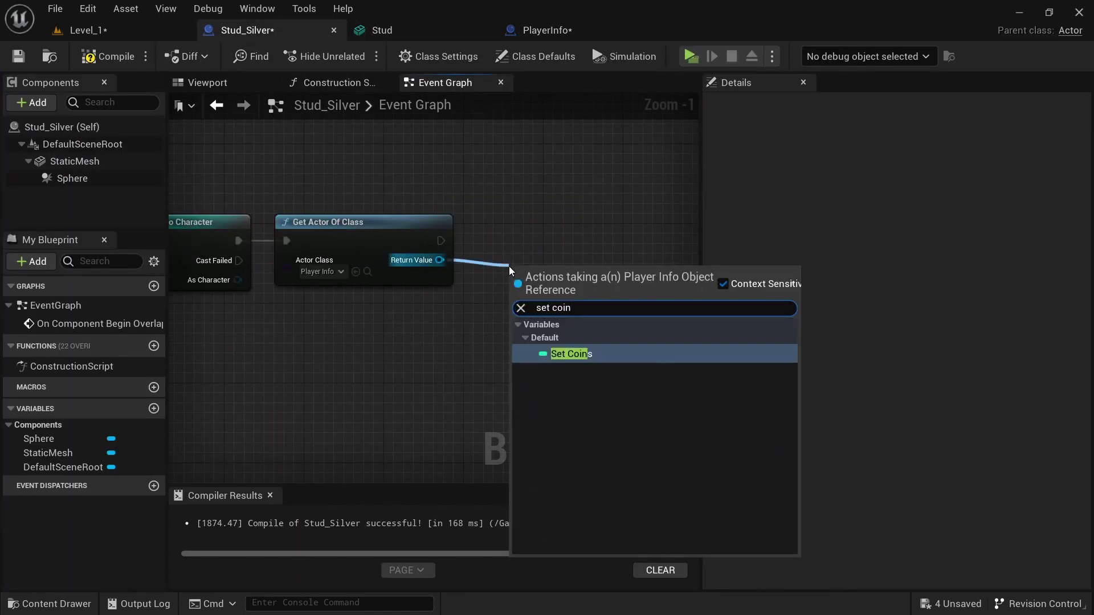
key("Return")
- Feed the Set node's Coins input from an integer Add node with its second value set to 5
left_click_drag(507, 262, 535, 360)
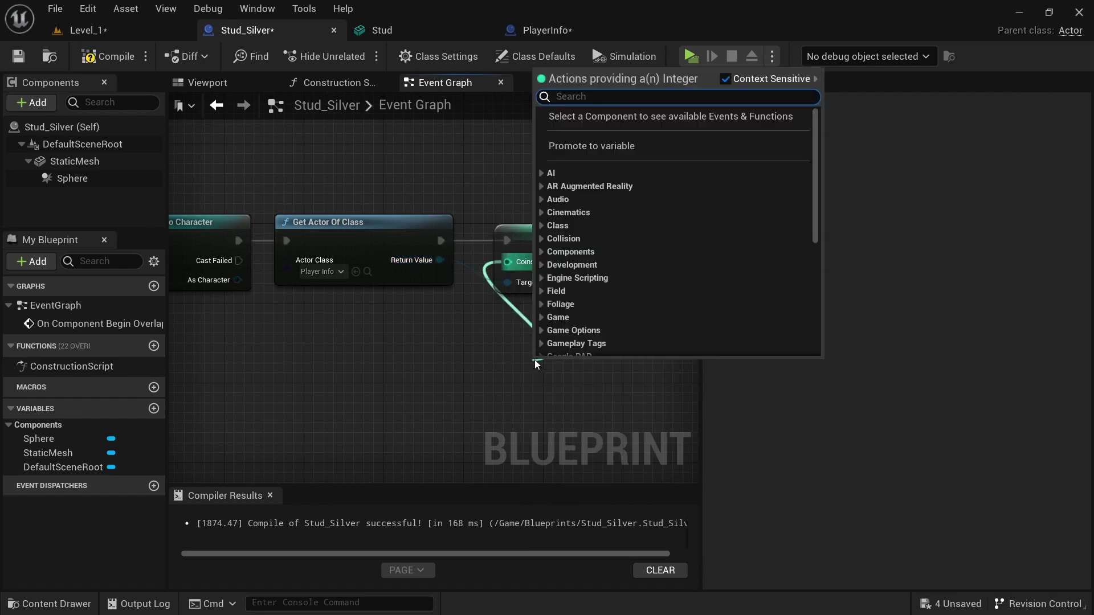
type("+")
key("Return")
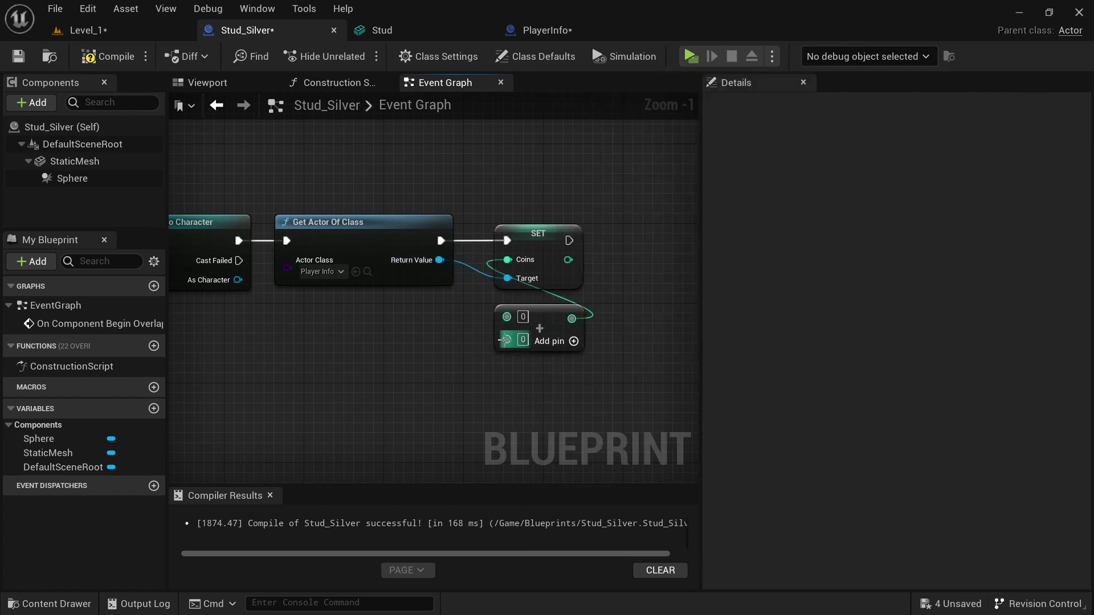
left_click(523, 339)
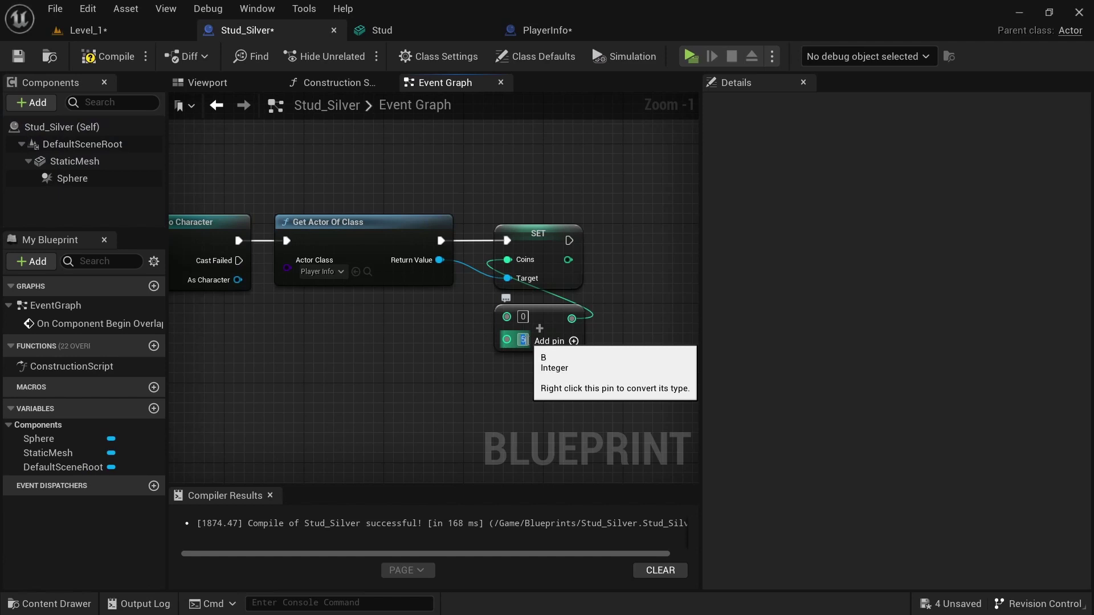
- Get Coins from the Player Info reference and connect it to the first input of the Add node
left_click_drag(431, 266, 391, 375)
type("get coins")
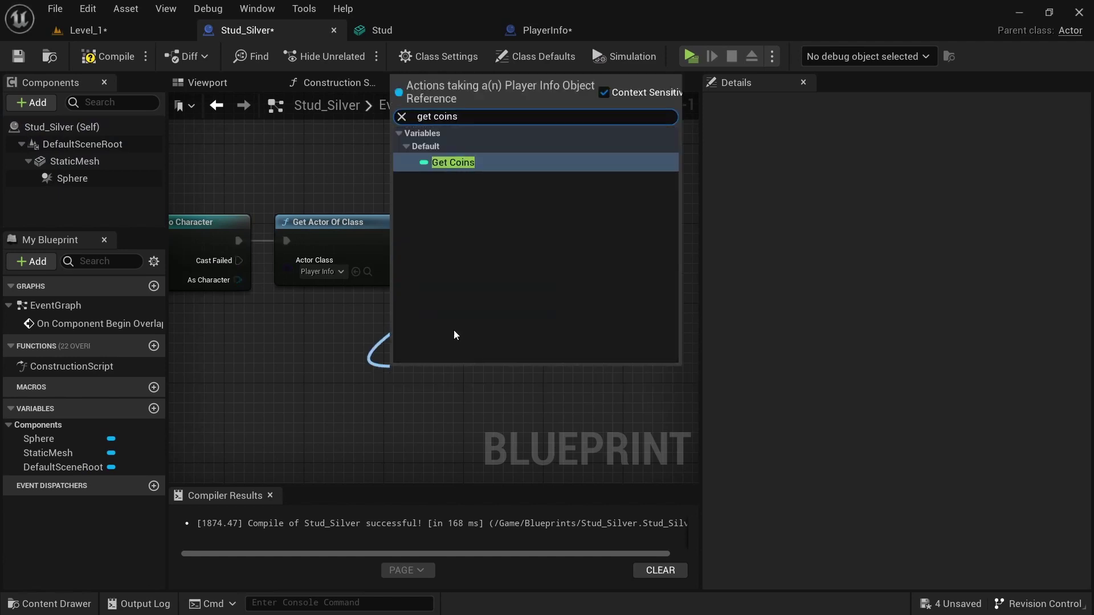
key("Return")
left_click_drag(464, 392, 506, 317)
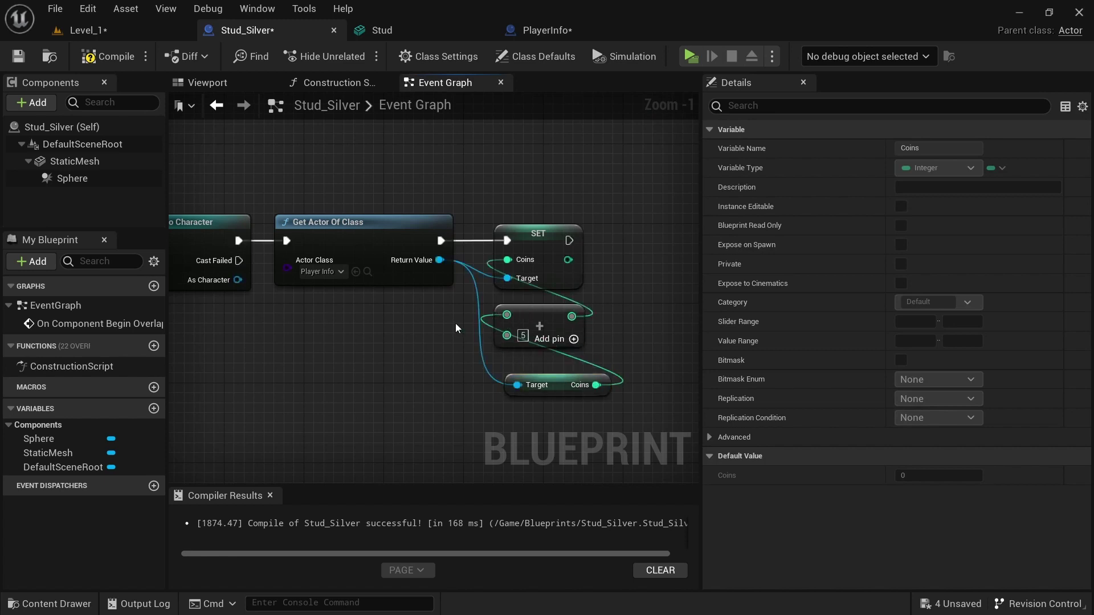
- Add a Play Sound at Location node after the Set Coins node
right_click_drag(627, 285, 479, 289)
left_click_drag(422, 245, 527, 246)
type("play soun")
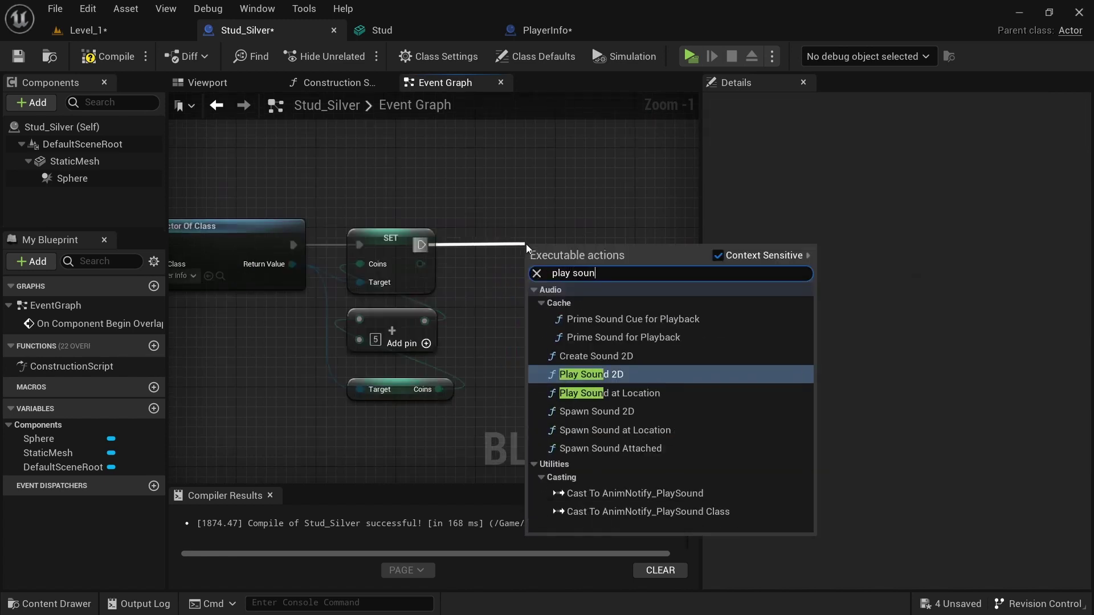
left_click(604, 394)
- Get the StaticMesh component's Relative Location and connect it to the Location input of Play Sound at Location
left_click_drag(75, 161, 563, 365)
type("get relative loc")
left_click(601, 275)
left_click_drag(637, 369, 513, 305)
left_click(488, 156)
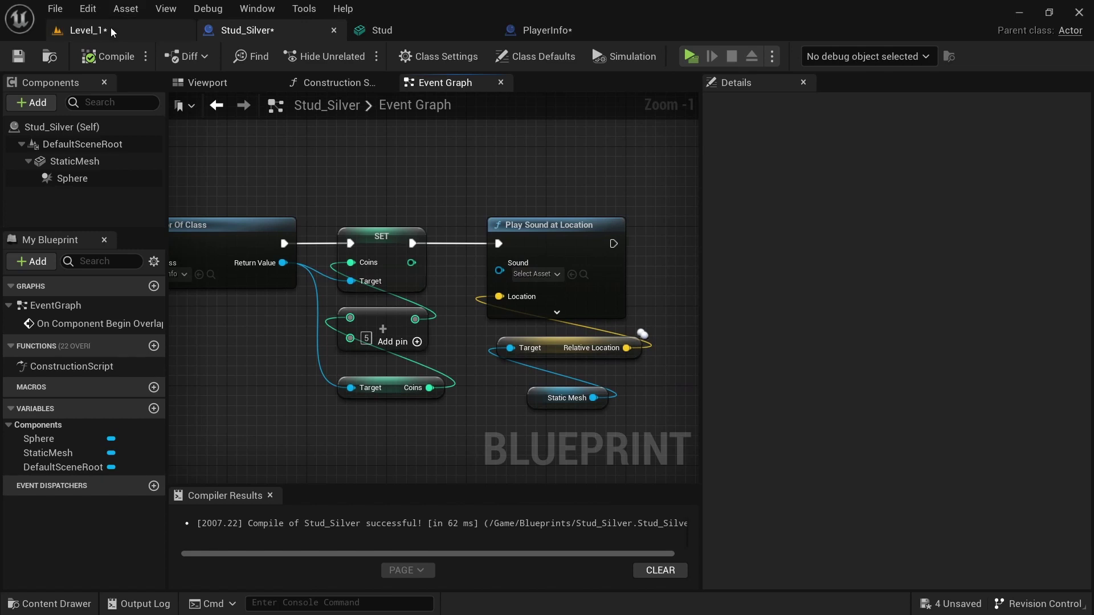
- Open the project's Sound/SFX folder in the level editor's content and show it in File Explorer
left_click(82, 30)
left_click(292, 342)
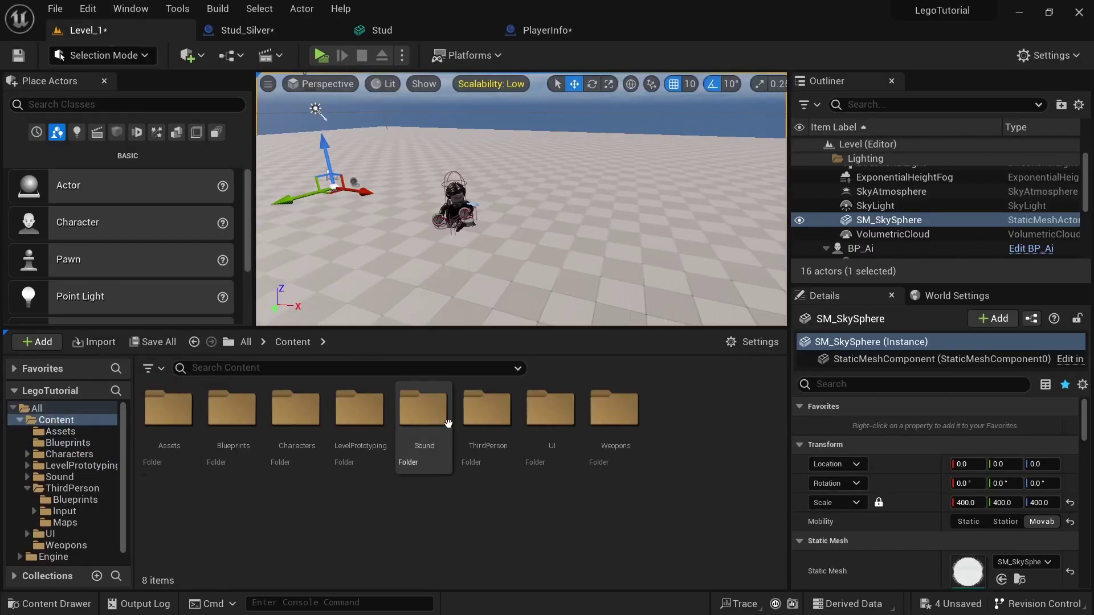
double_click(423, 408)
left_click(231, 419)
double_click(231, 419)
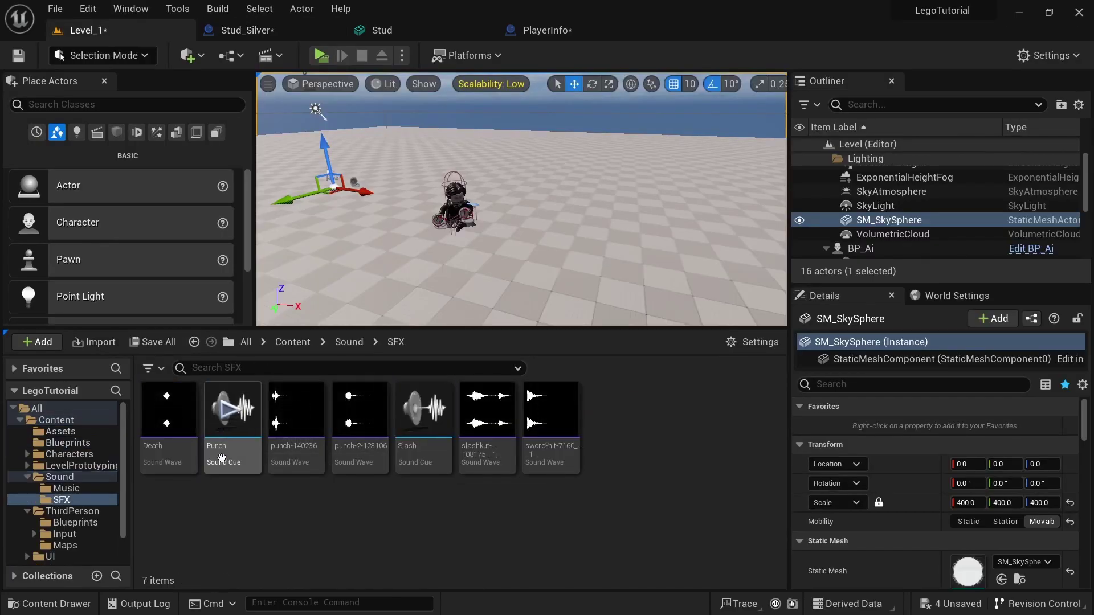
right_click(359, 411)
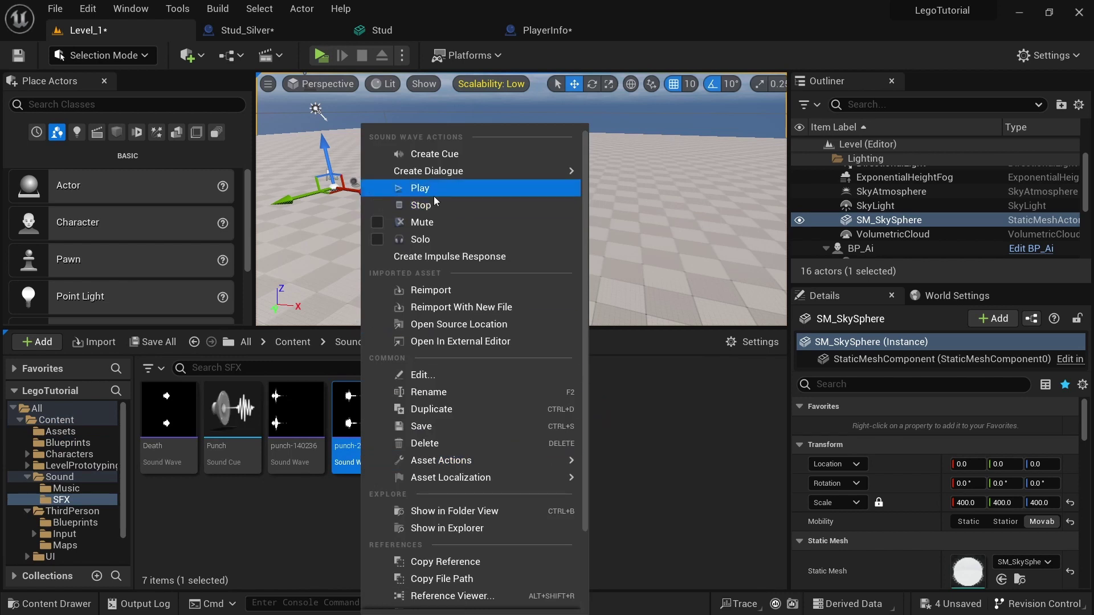
left_click(439, 528)
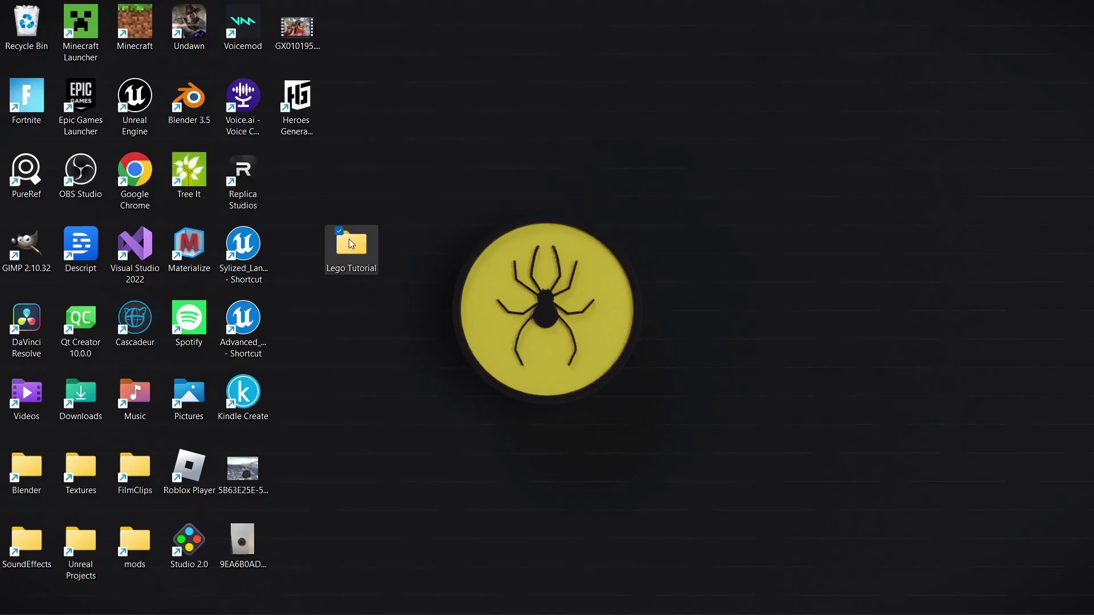
- Open the SFX folder inside the desktop's Lego Tutorial folder, side by side with the project's SFX folder
double_click(349, 239)
left_click_drag(553, 159, 0, 174)
left_click(761, 165)
double_click(443, 163)
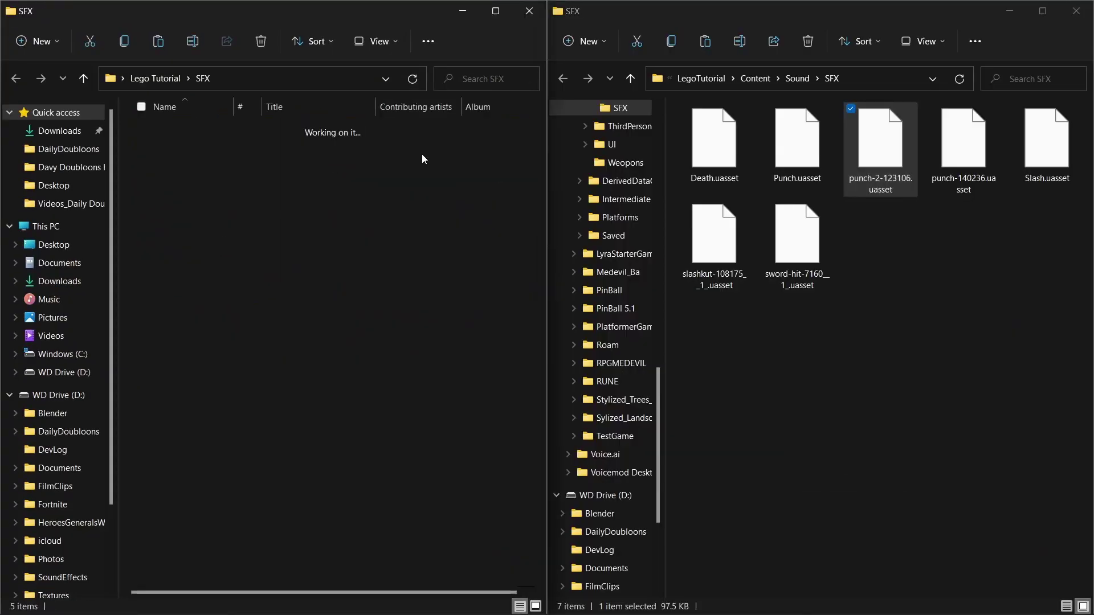
- Copy the BlueStud, LegoFallApart, lego-star-wars-lego-click1 and Stud assets into the project's SFX folder, close both folder windows and return to Unreal Editor
left_click(186, 132, "ctrl")
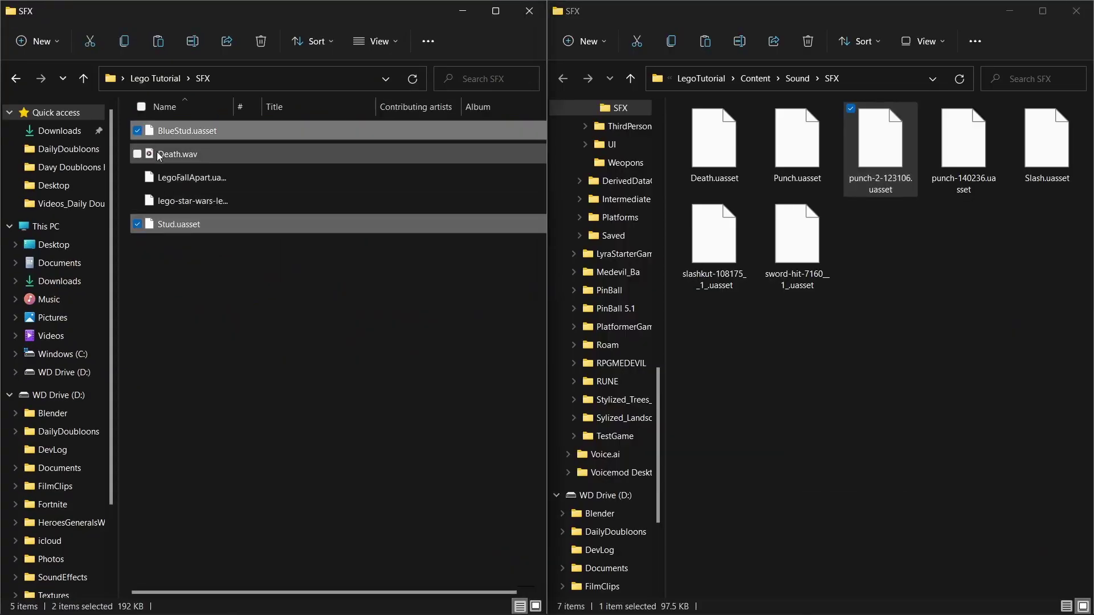
left_click(137, 178, "ctrl")
left_click(137, 201)
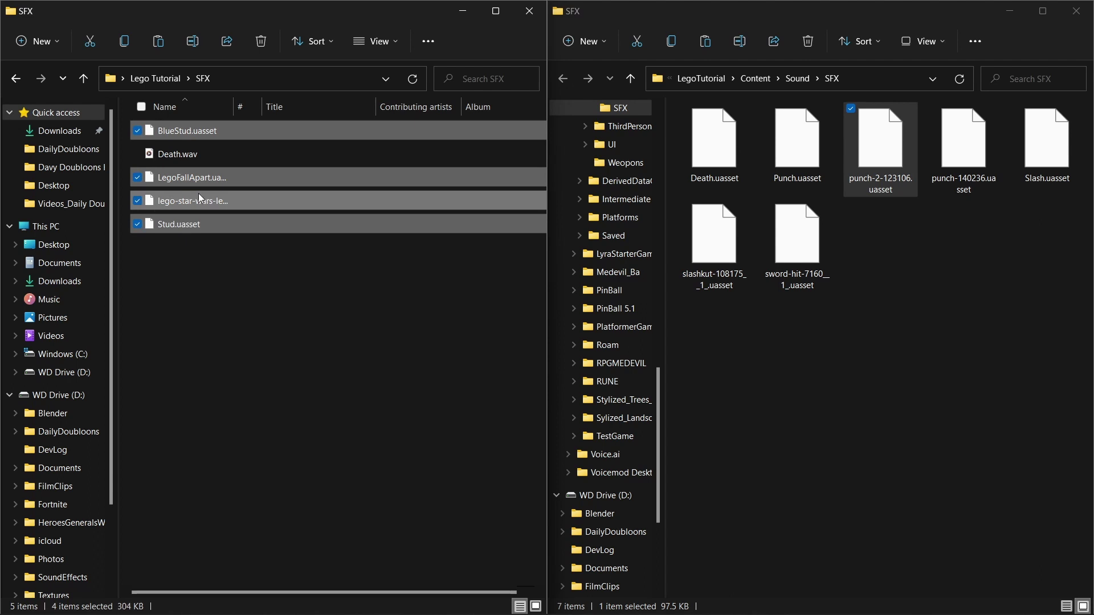
left_click(712, 350)
key("ctrl+v")
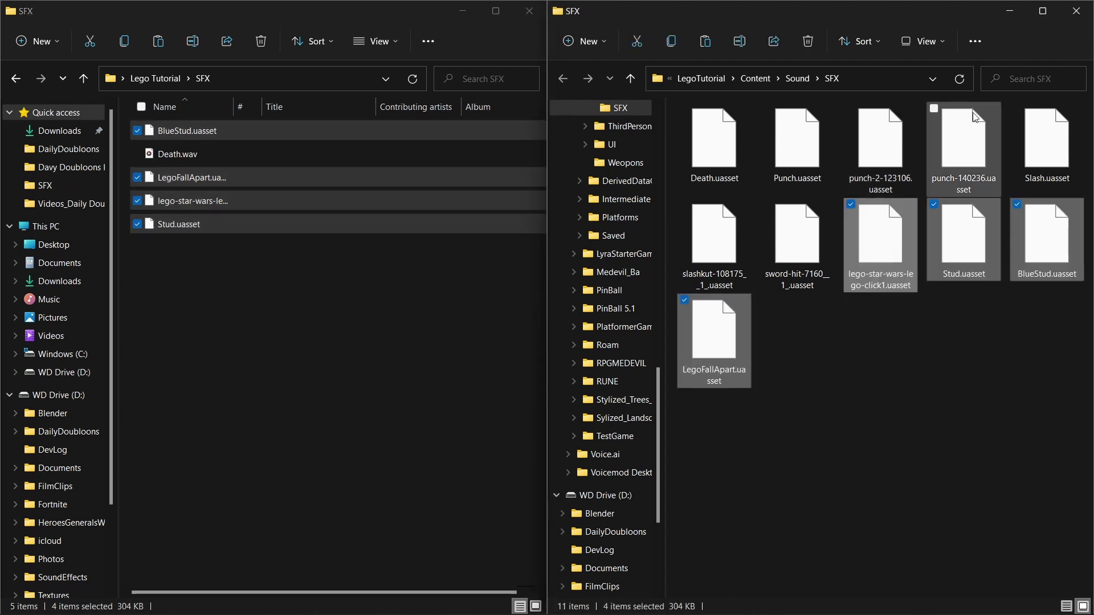
left_click(1087, 21)
left_click(530, 11)
key("alt+Tab")
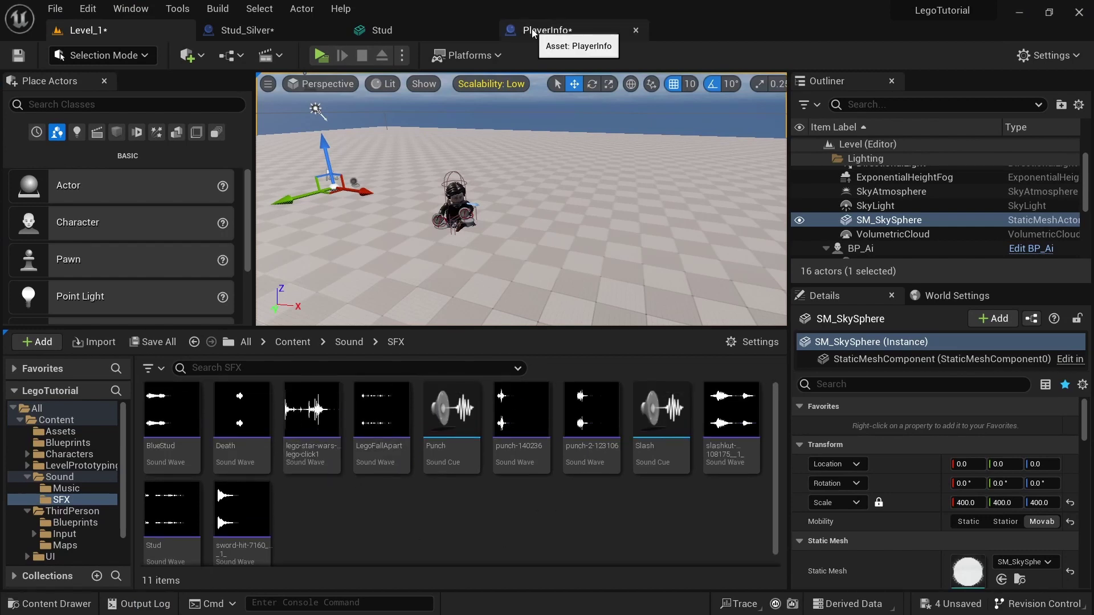
- Assign the Stud sound to the Play Sound at Location node in Stud_Silver
left_click(250, 29)
left_click(538, 275)
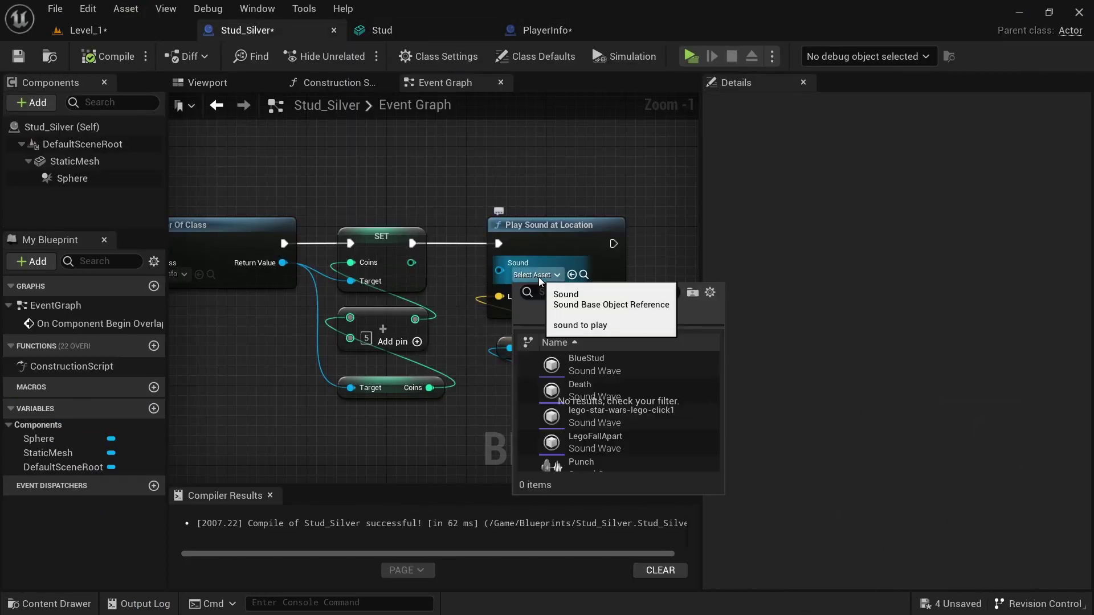
type("stud")
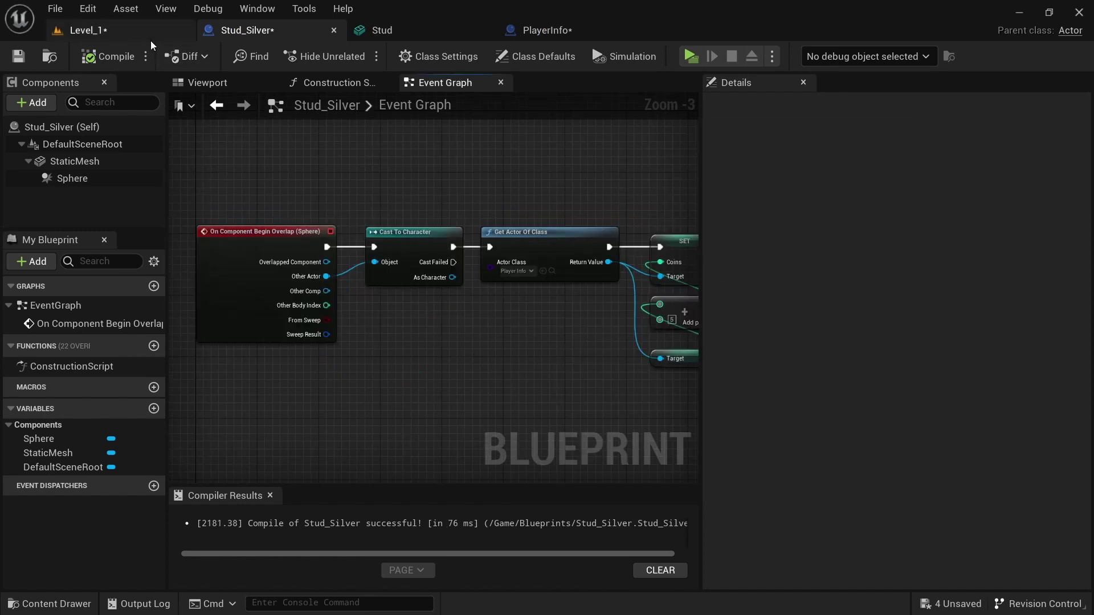
- Open the HUD widget from the UI content folder and select the coin count text beside the gold stud image
left_click(165, 31)
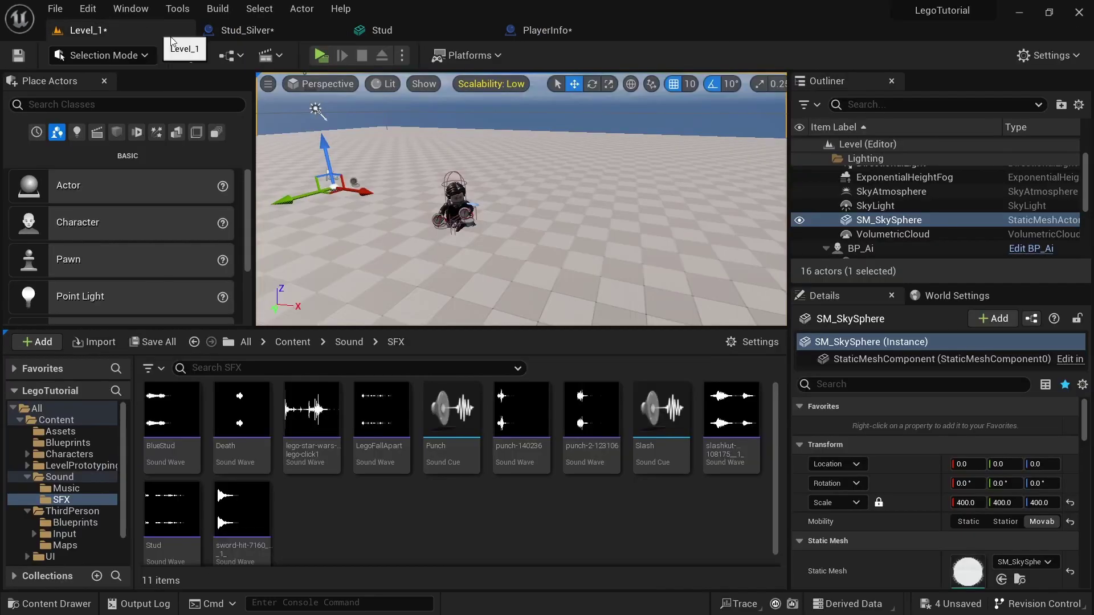
left_click(349, 342)
left_click(293, 341)
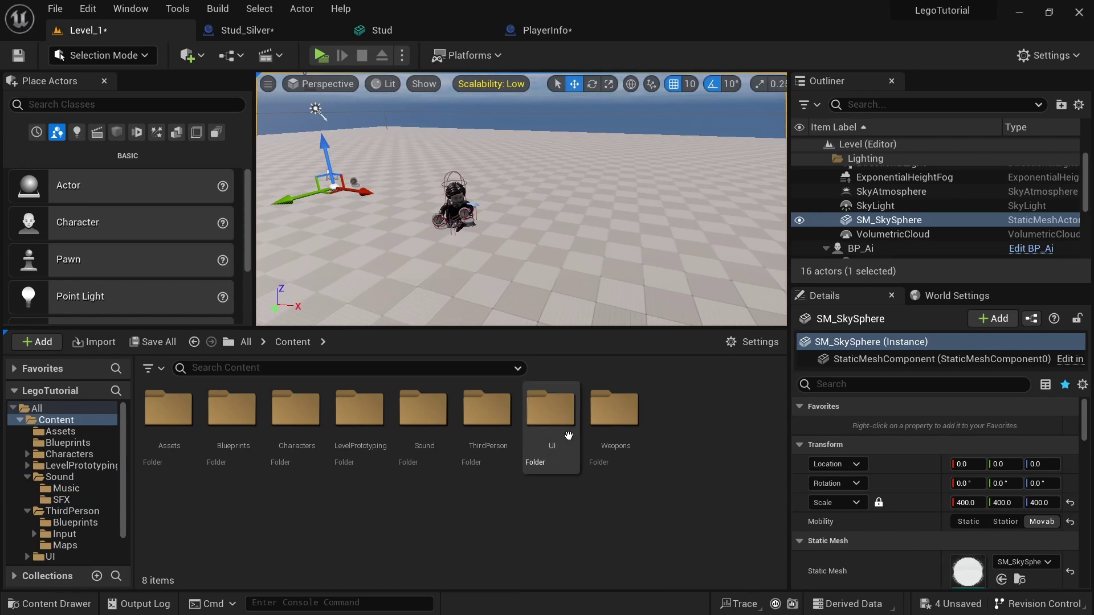
double_click(550, 407)
left_click(304, 436)
double_click(304, 435)
left_click(343, 238)
scroll(422, 336, "up", 4)
right_click_drag(335, 311, 448, 400)
scroll(400, 335, "up", 5, "ctrl")
right_click_drag(400, 334, 443, 383)
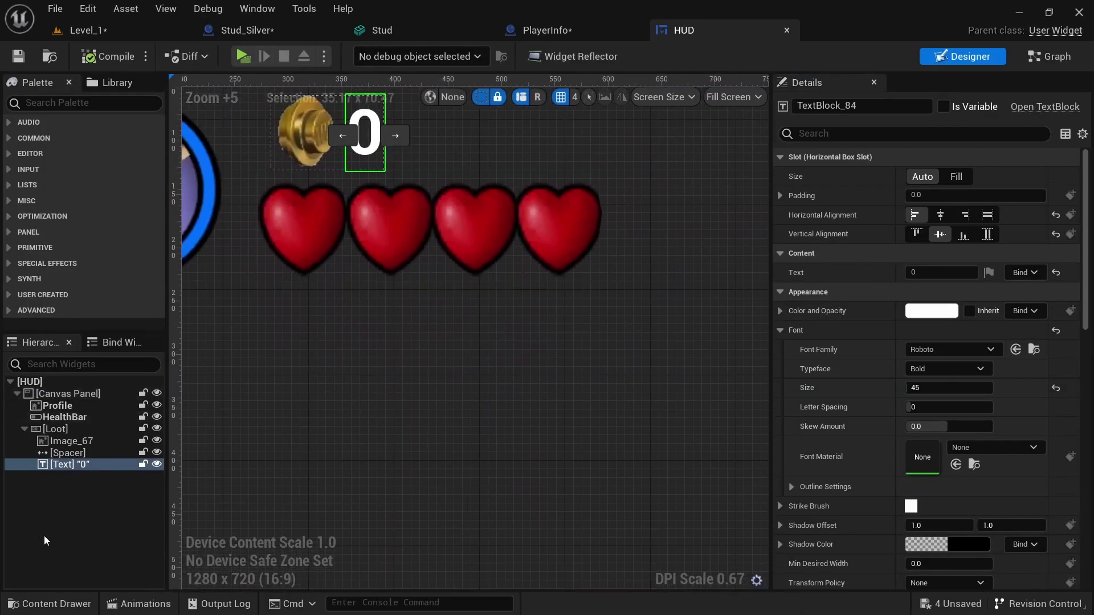
- Create a text binding for the coin count that returns Coins from the Player Info variable
left_click(1021, 272)
left_click(1007, 313)
scroll(143, 228, "down", 2)
left_click_drag(57, 278, 559, 433)
left_click(465, 433)
type("get coin")
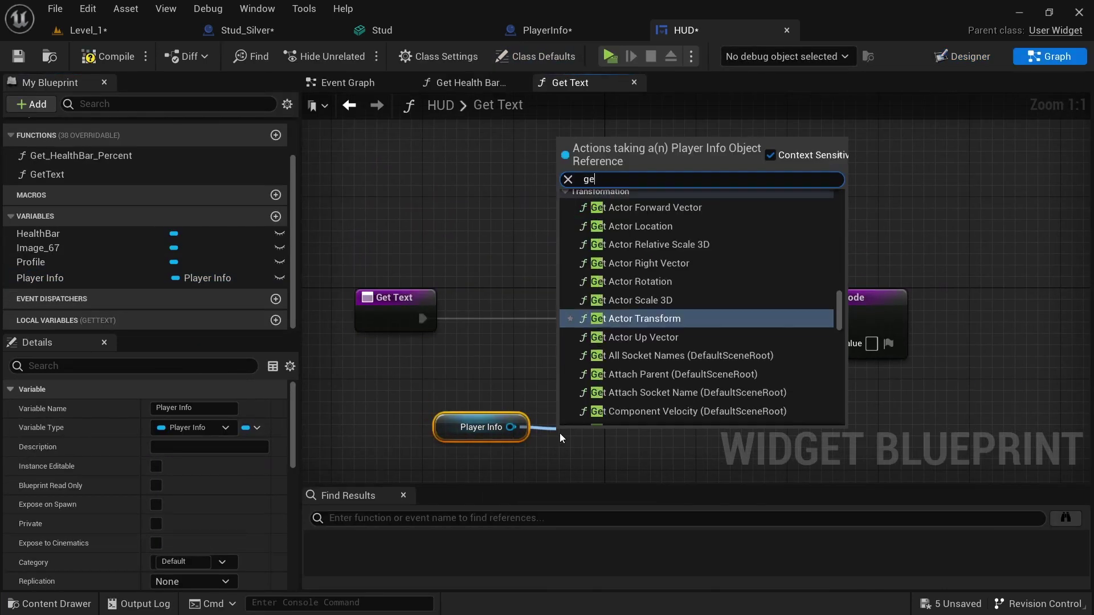
key("Return")
left_click_drag(656, 438, 803, 342)
left_click_drag(407, 420, 626, 440)
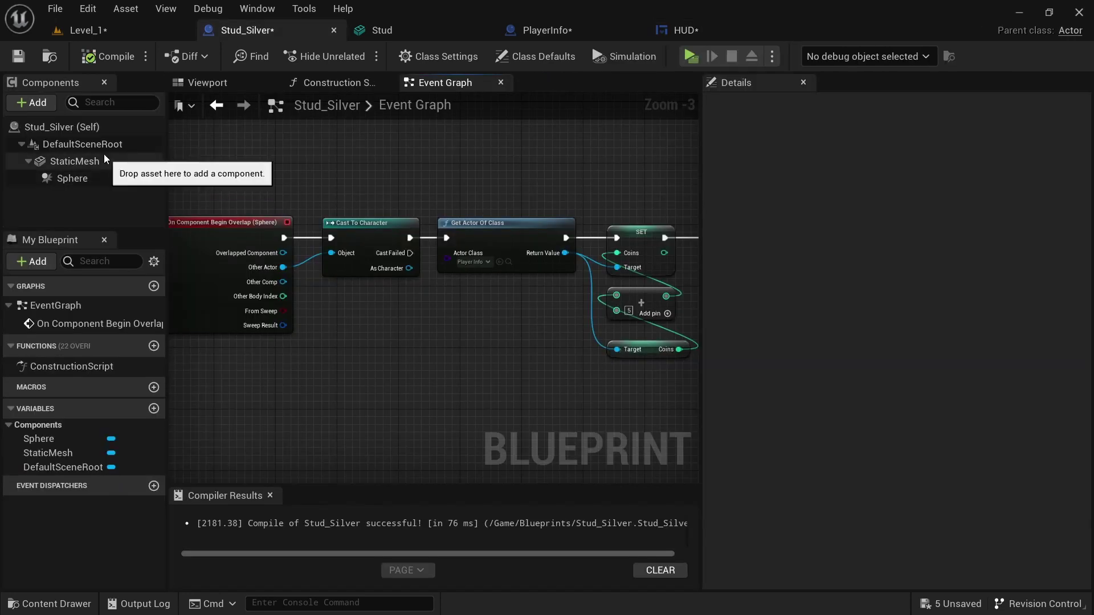
- Set the material of Stud_Silver's StaticMesh component to Silver_Lego
left_click(94, 161)
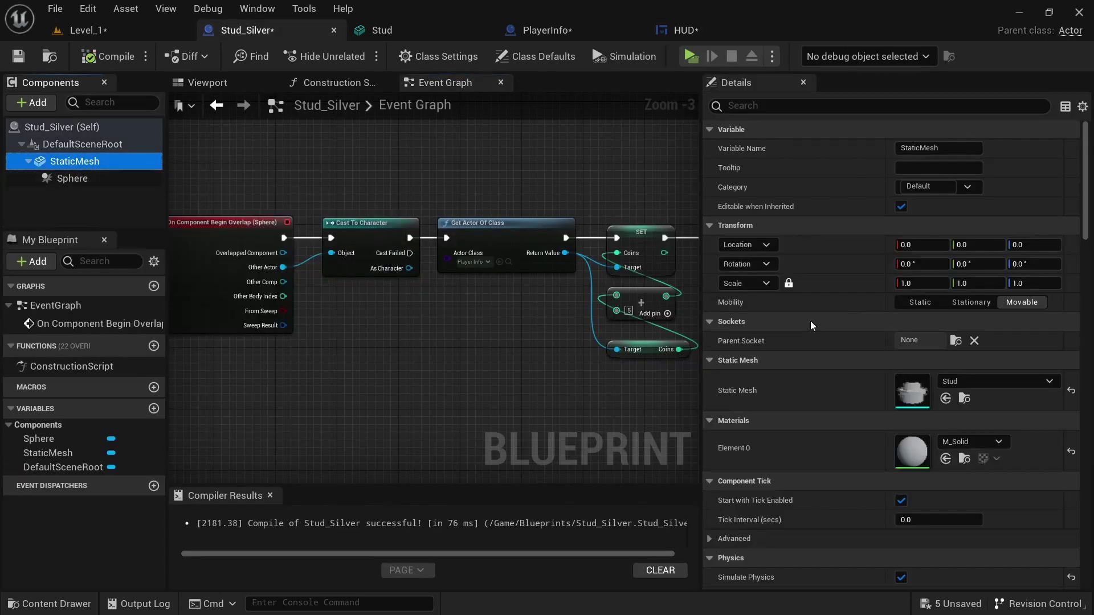
scroll(853, 341, "down", 1)
left_click(988, 420)
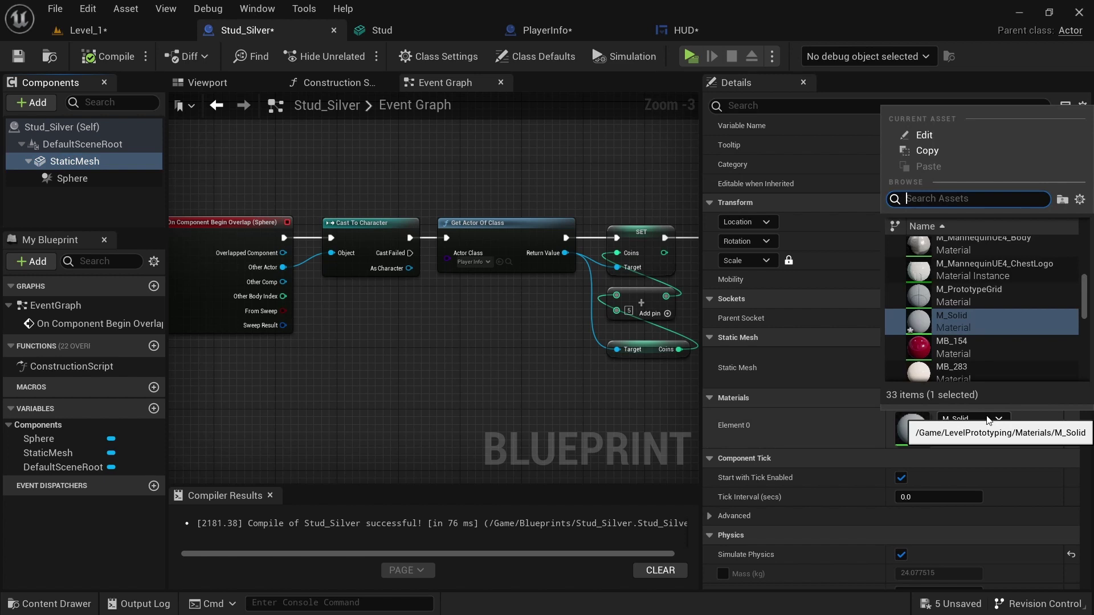
mouse_move(971, 337)
type("sil")
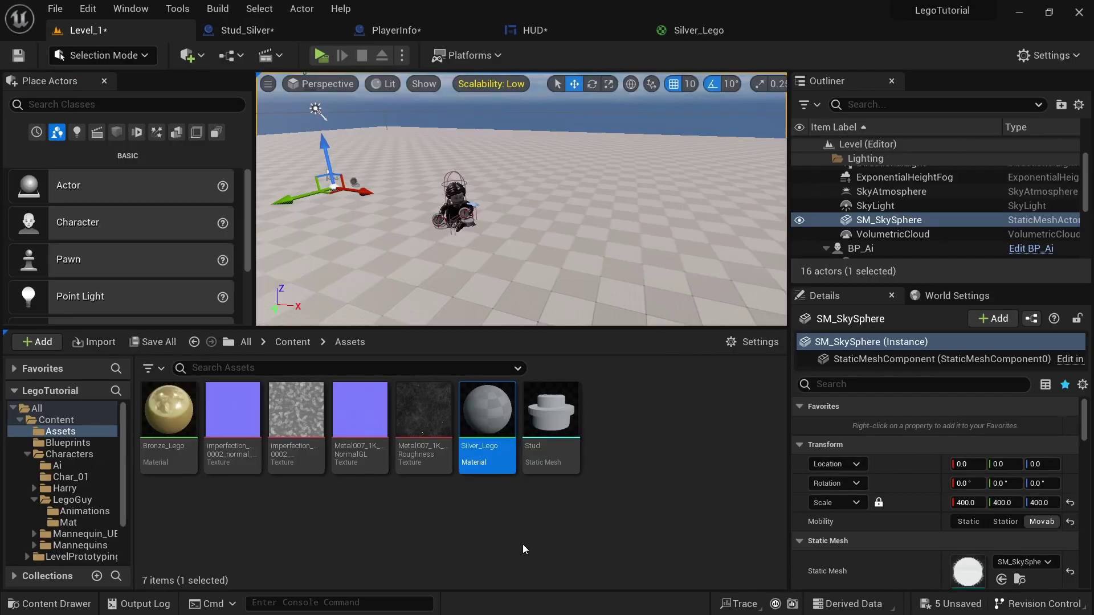
- Add the four imperfection and Metal007 textures to the Silver_Lego material graph and delete the four texture samples with missing textures
left_click(423, 421)
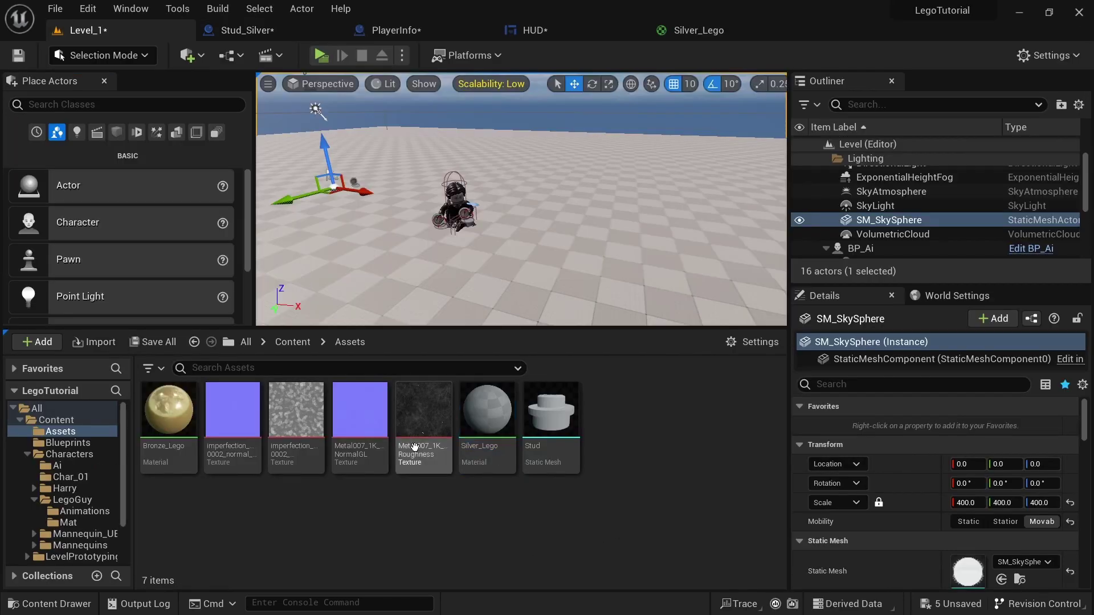
left_click(233, 424, "shift")
left_click_drag(319, 457, 359, 114)
left_click_drag(482, 183, 539, 407)
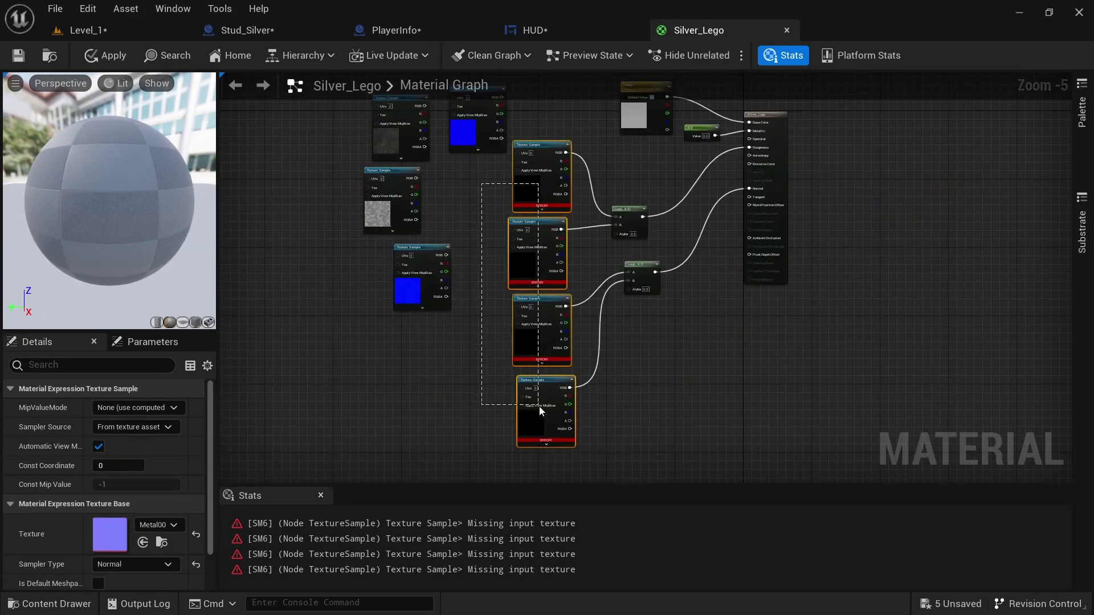
key("Delete")
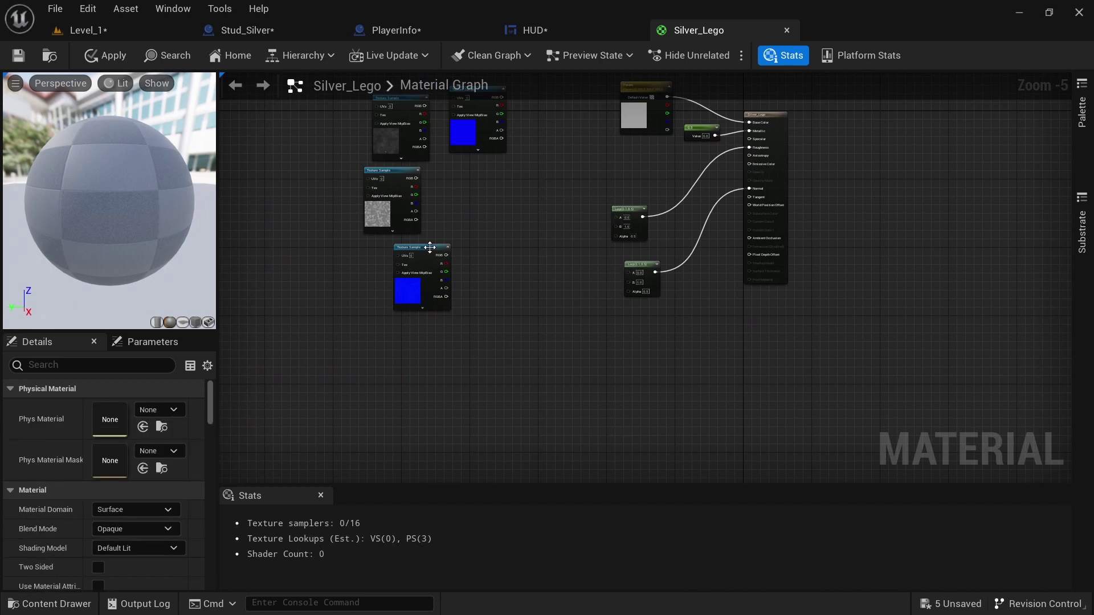
- Move the new texture samples closer to the two Lerp nodes in the Silver_Lego graph
left_click_drag(430, 248, 524, 328)
right_click_drag(494, 179, 501, 224)
left_click_drag(495, 154, 527, 307)
left_click(396, 163)
left_click(398, 236, "ctrl")
left_click_drag(397, 236, 509, 228)
scroll(499, 387, "up", 2)
left_click(572, 213)
left_click(604, 274)
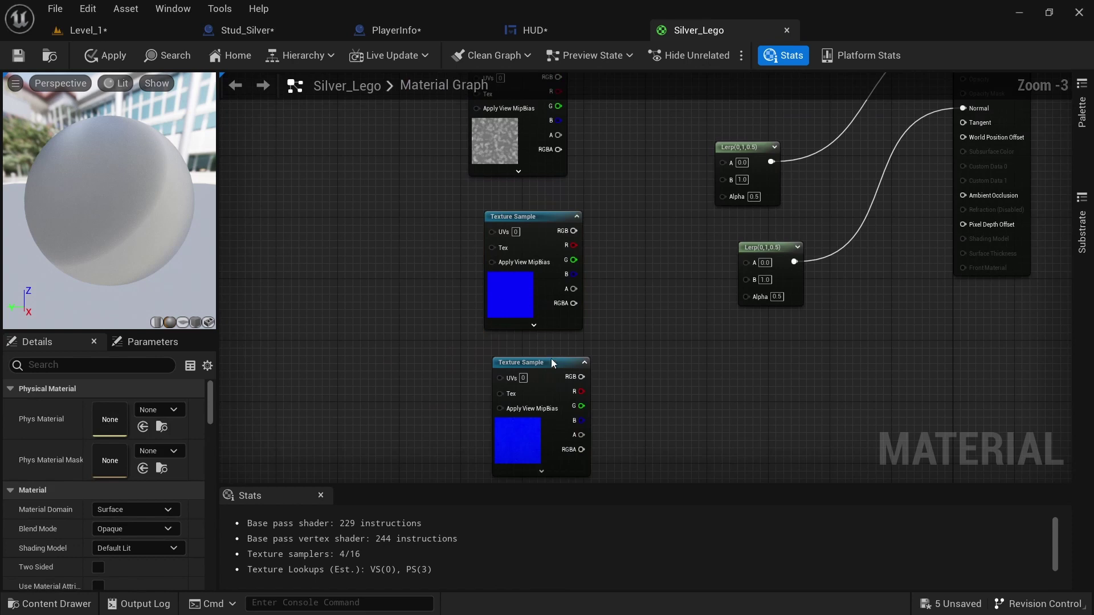
- Swap the order of the two normal texture samples and rearrange the roughness samples above them
left_click_drag(551, 361, 611, 306)
left_click_drag(534, 216, 550, 393)
left_click_drag(602, 308, 548, 245)
right_click_drag(558, 203, 549, 350)
left_click_drag(527, 214, 545, 229)
right_click_drag(574, 222, 534, 248)
left_click_drag(525, 264, 525, 119)
right_click_drag(590, 376, 586, 354)
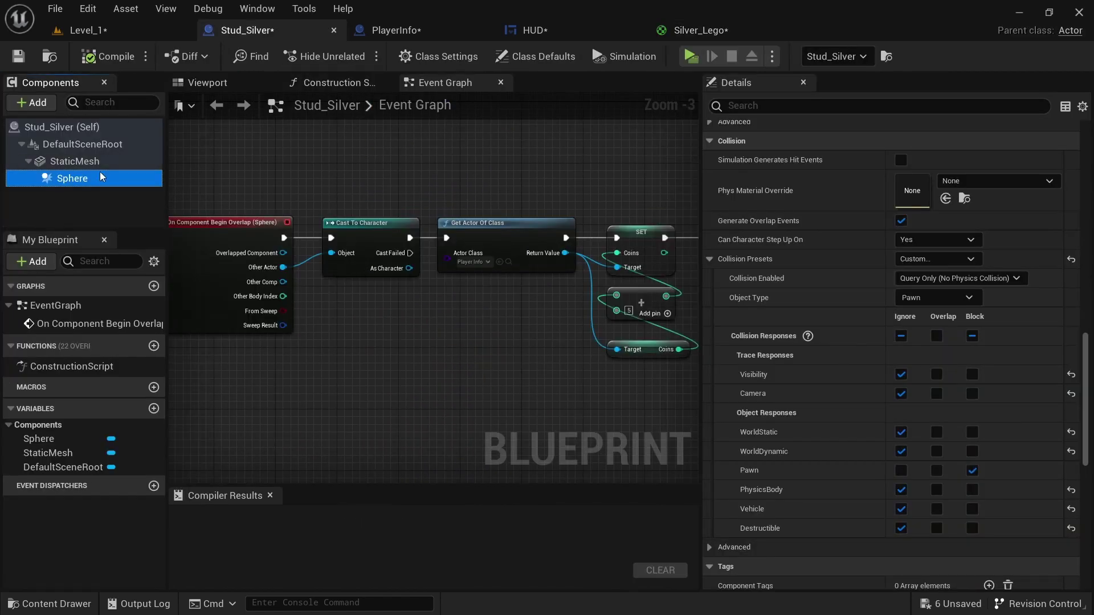
- Set the Sphere component's collision response to Pawn to Overlap and compile Stud_Silver
left_click(92, 161)
left_click(91, 178)
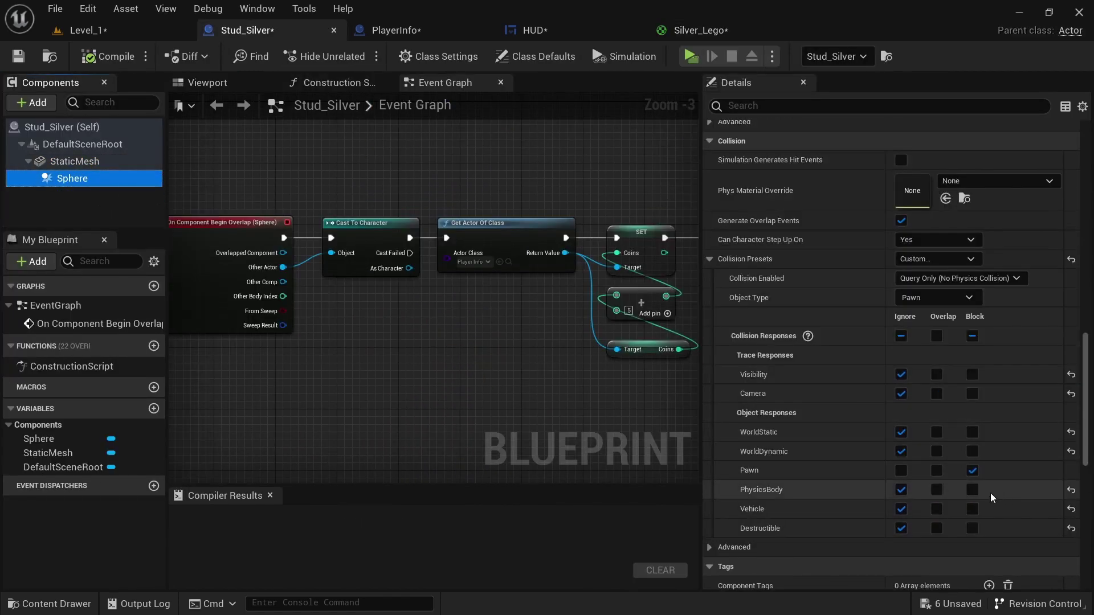
left_click(937, 471)
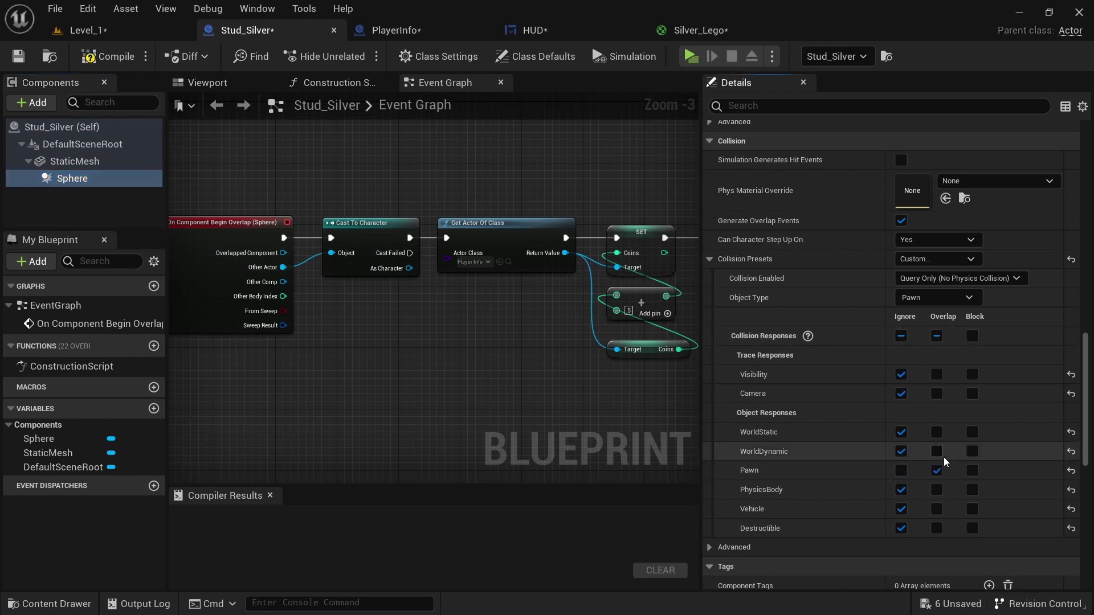
left_click(107, 58)
- Play-test Level_1 by running the character over the silver stud to check the coin counter, and end the preview
left_click(80, 29)
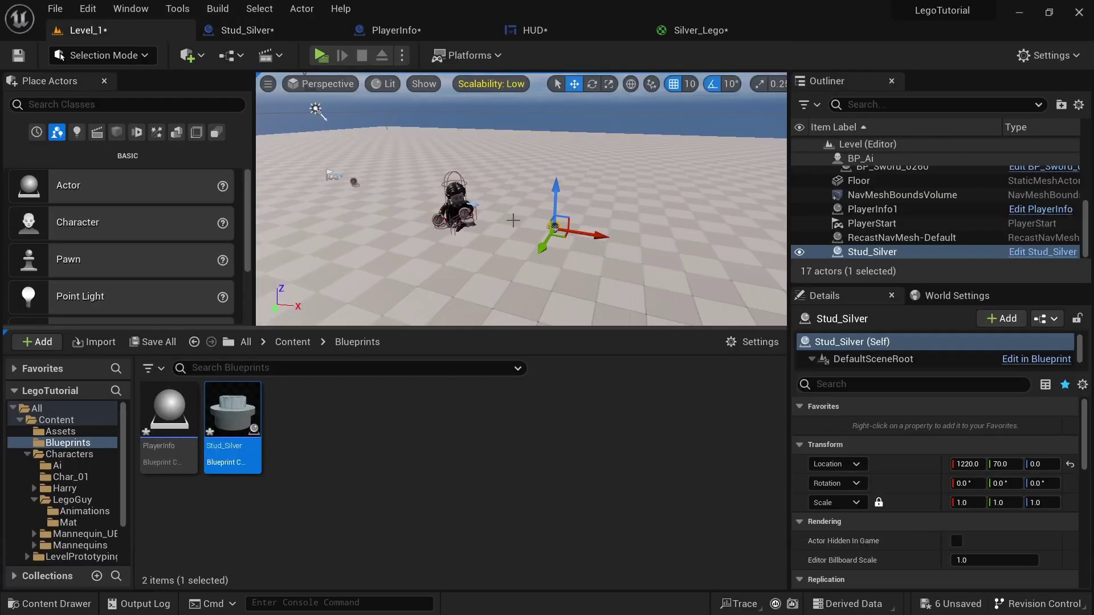
left_click(318, 55)
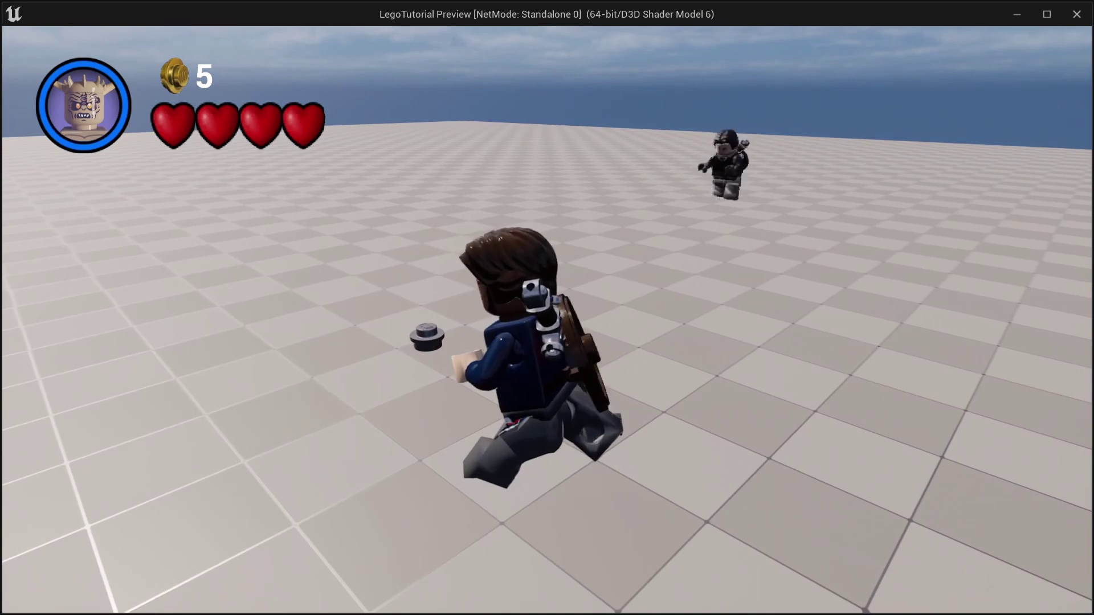
key("a")
key("d")
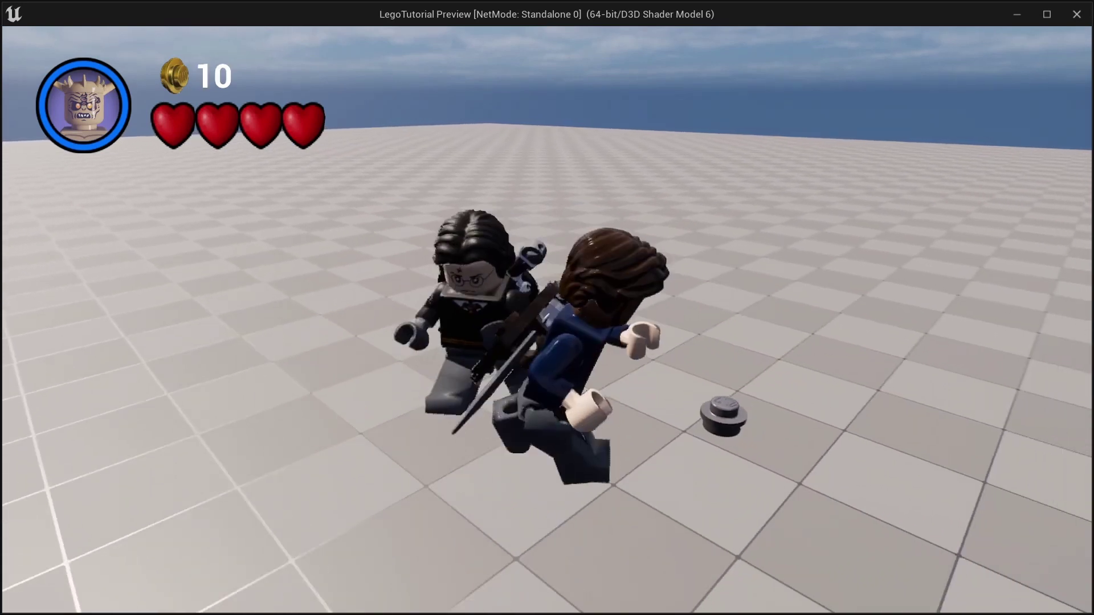
key("w")
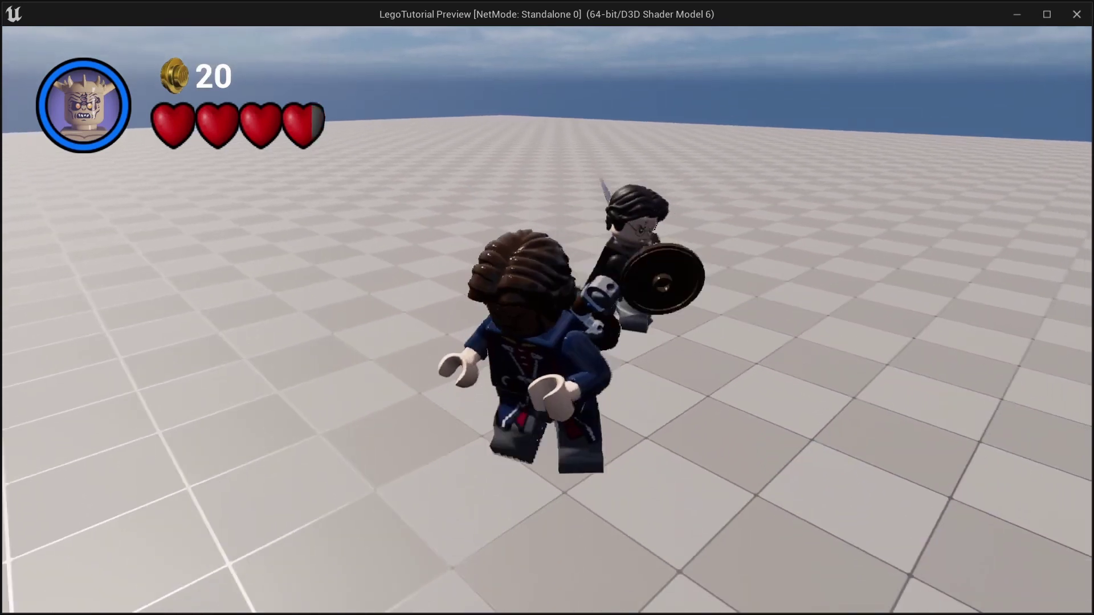
key("Escape")
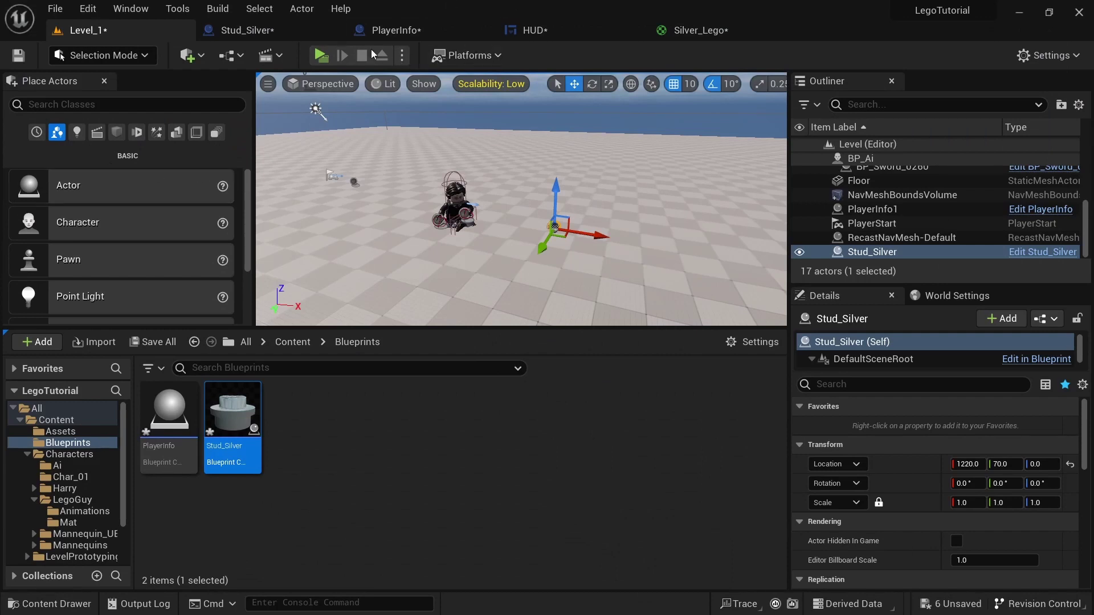
- Add a Destroy Actor node after Play Sound at Location in Stud_Silver's event graph
left_click(276, 29)
scroll(490, 176, "down", 4)
scroll(342, 211, "up", 6)
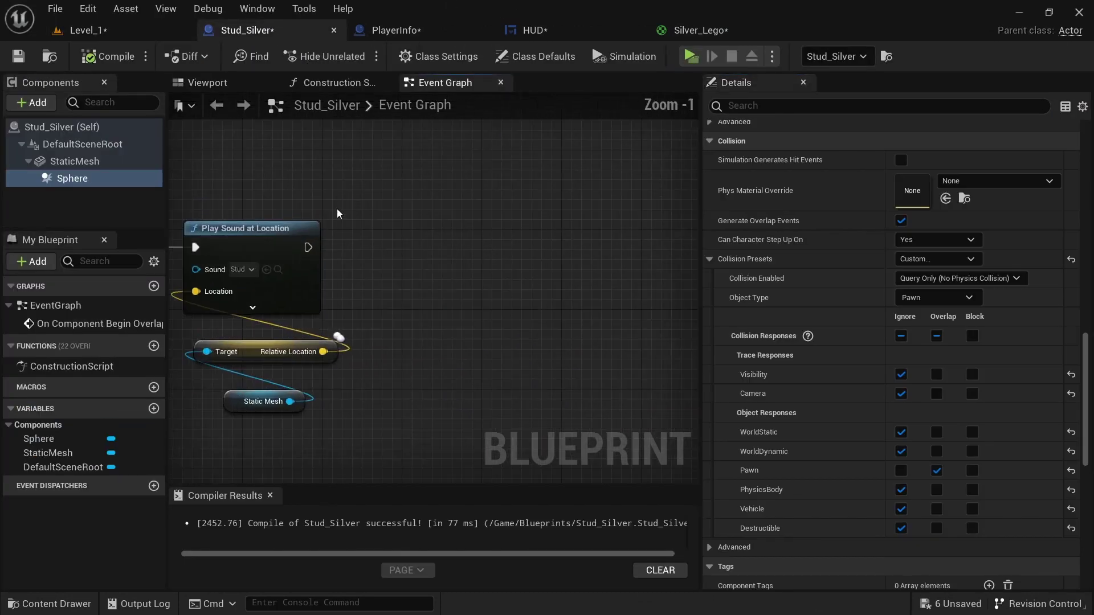
left_click_drag(310, 246, 423, 248)
type("dest")
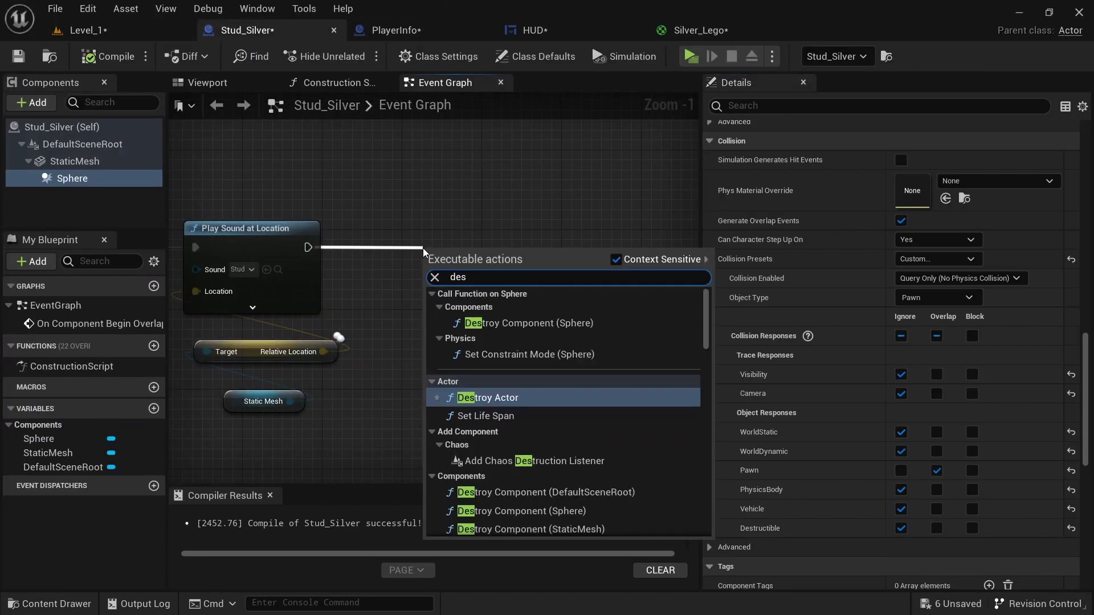
left_click(466, 403)
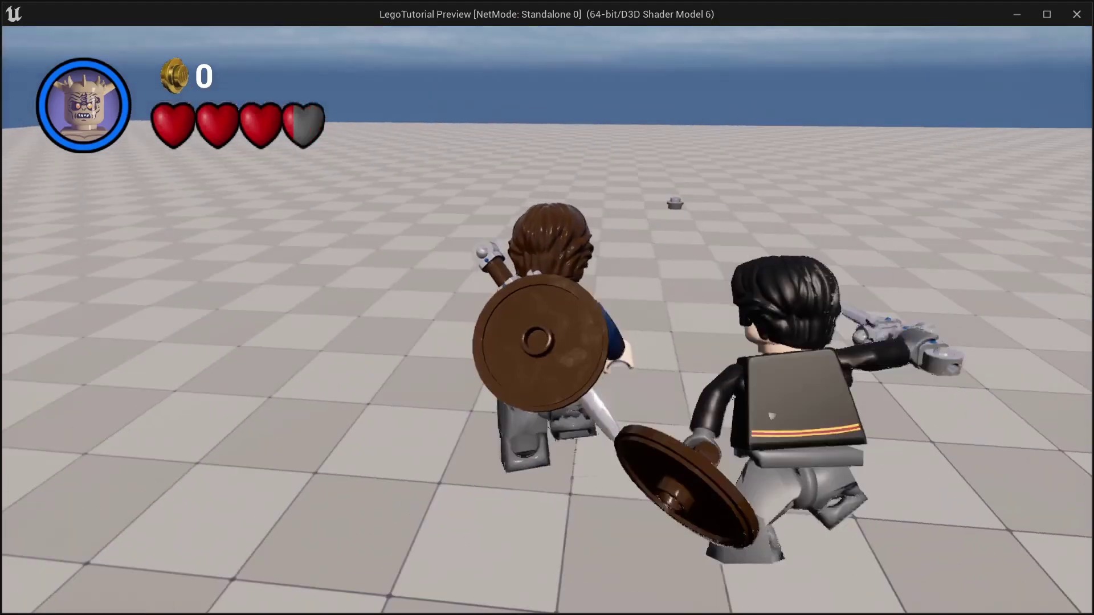
- Run the character to the silver stud in the game preview to check that it is collected only once
key("d")
key("w")
key("d")
key("s")
key("a")
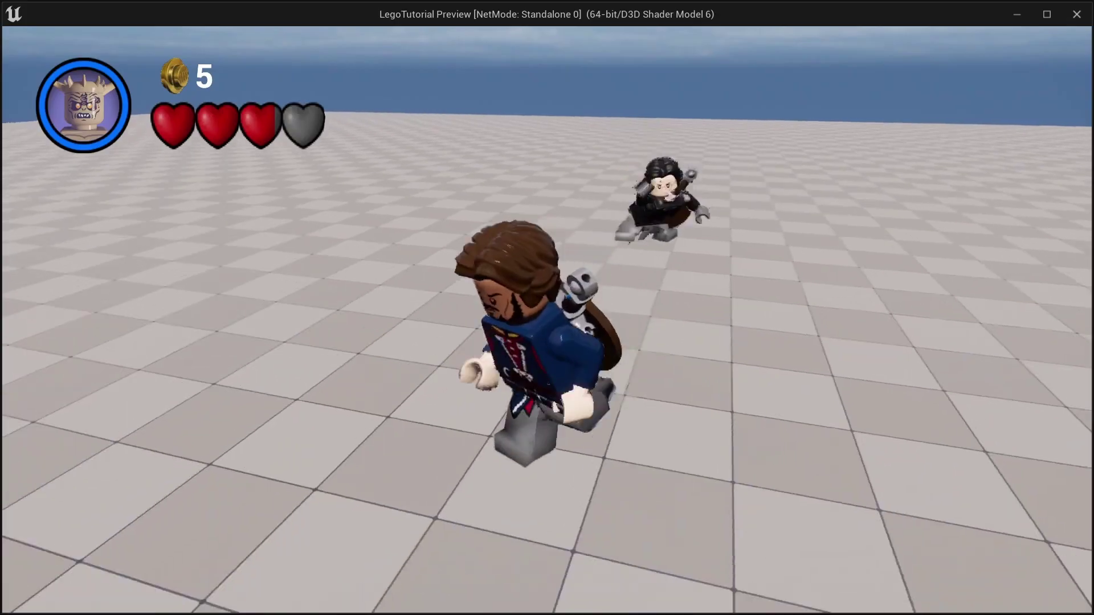
- End the game preview and duplicate the Stud_Silver blueprint three times in the Blueprints folder
key("w")
key("Escape")
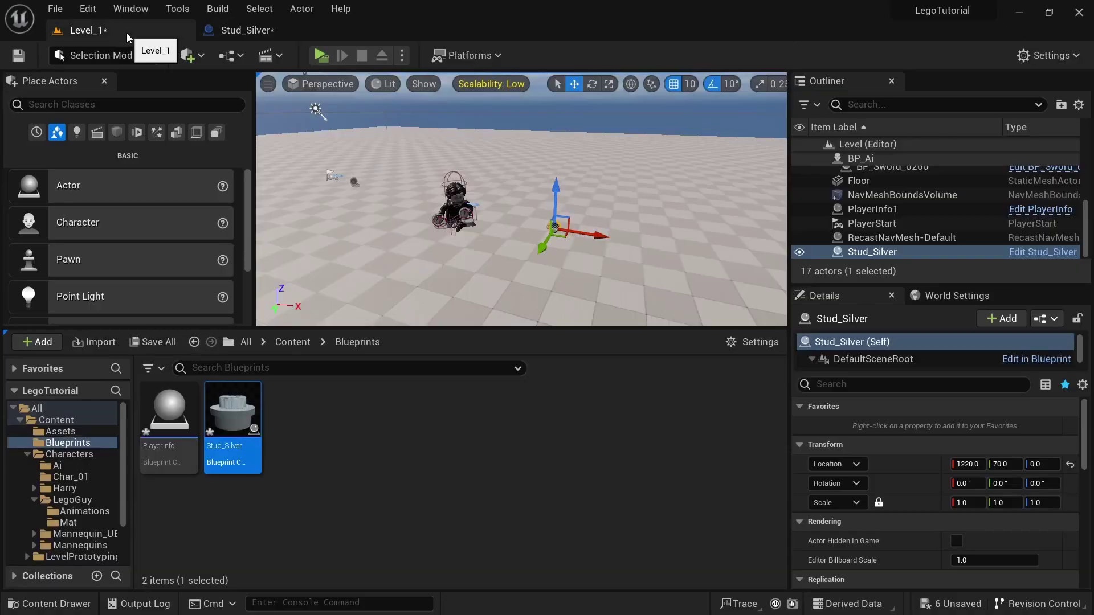
left_click(314, 429)
key("ctrl+v")
key("ctrl+v")
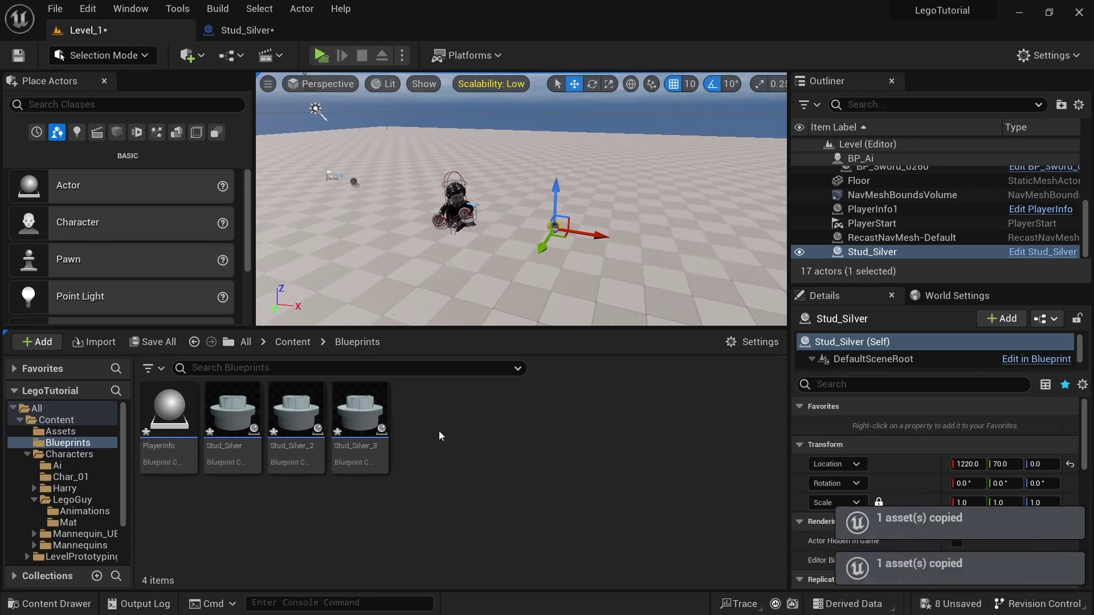
key("ctrl+v")
- Rename the three Stud_Silver copies Stud_Bronze, Stud_Purple and Stud_Blue
left_click(286, 429)
left_click(312, 450)
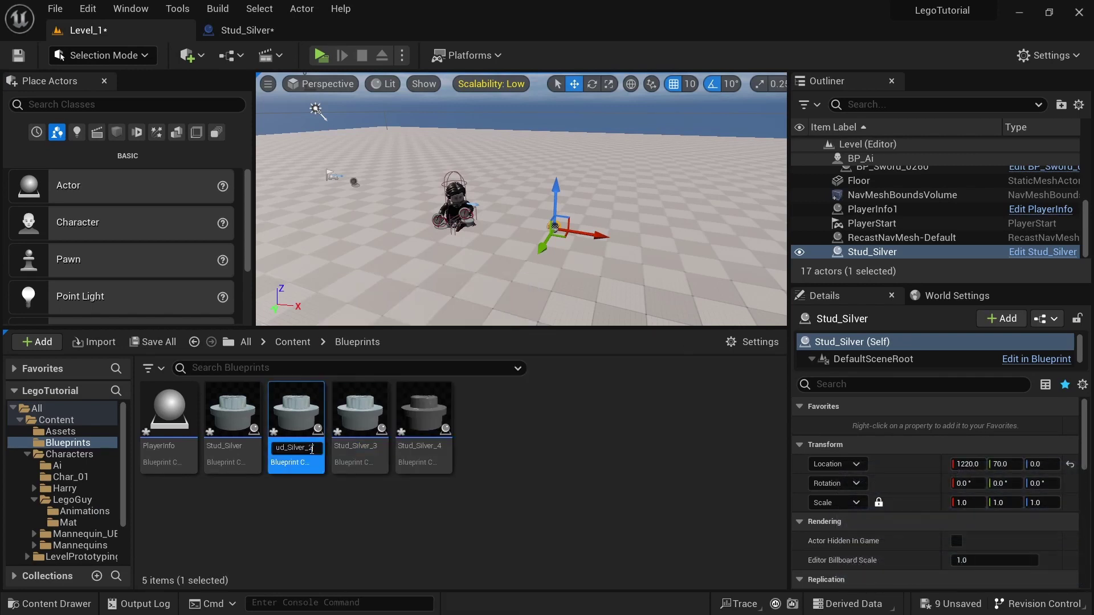
key("BackSpace")
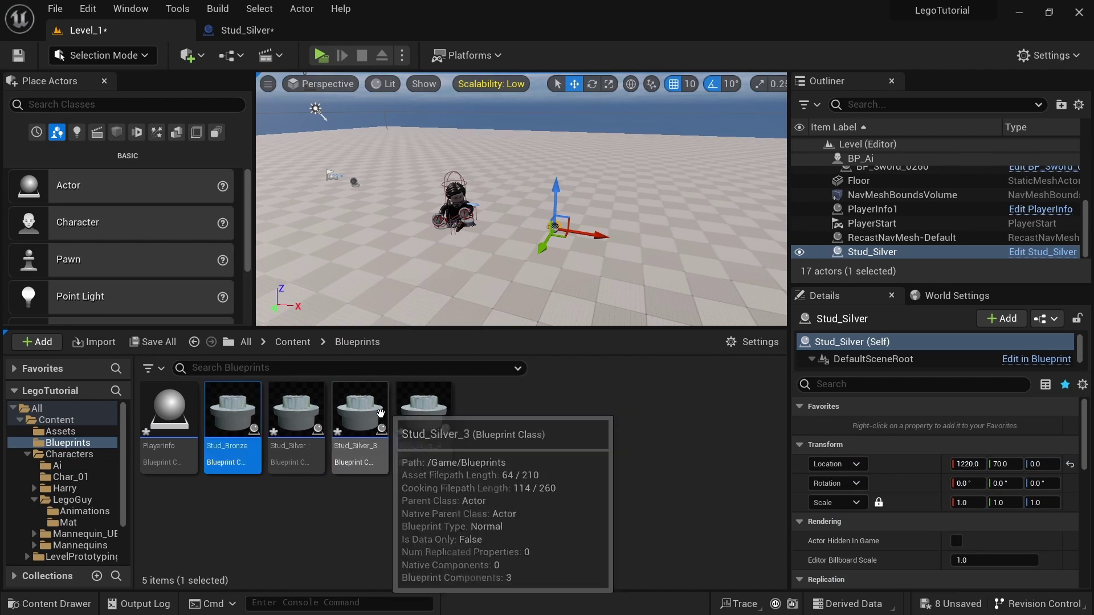
left_click(379, 415)
key("F2")
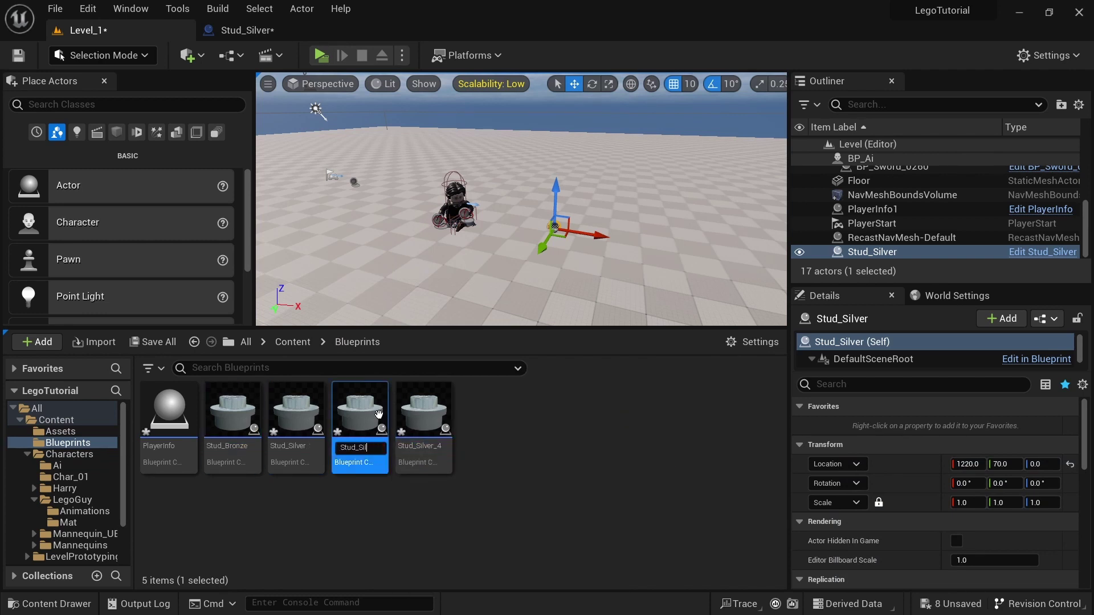
left_click(427, 425)
key("F2")
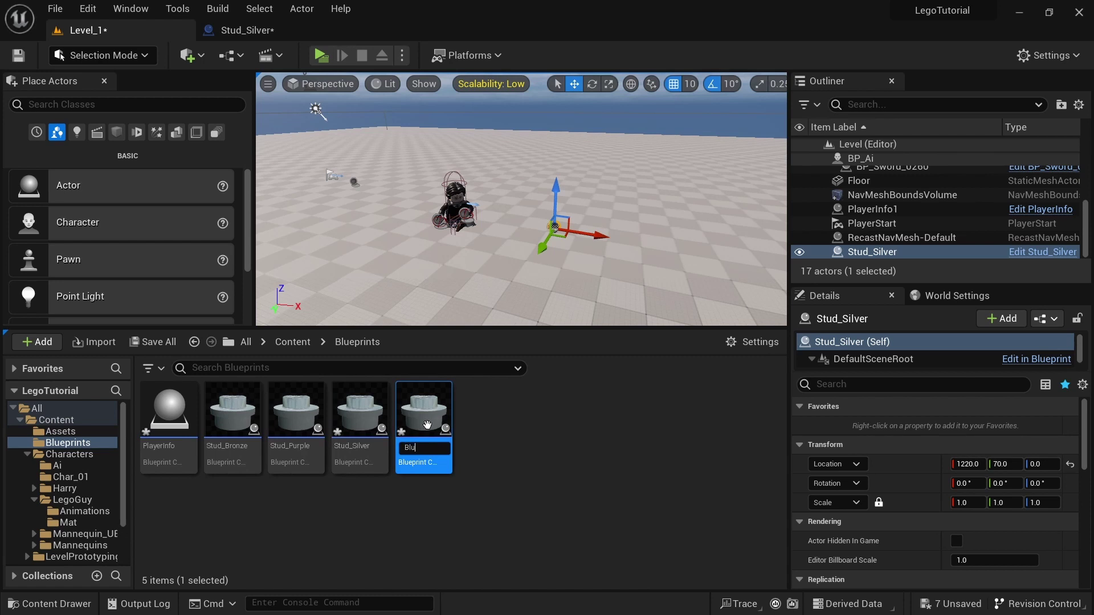
type("Stud_Blue")
key("Return")
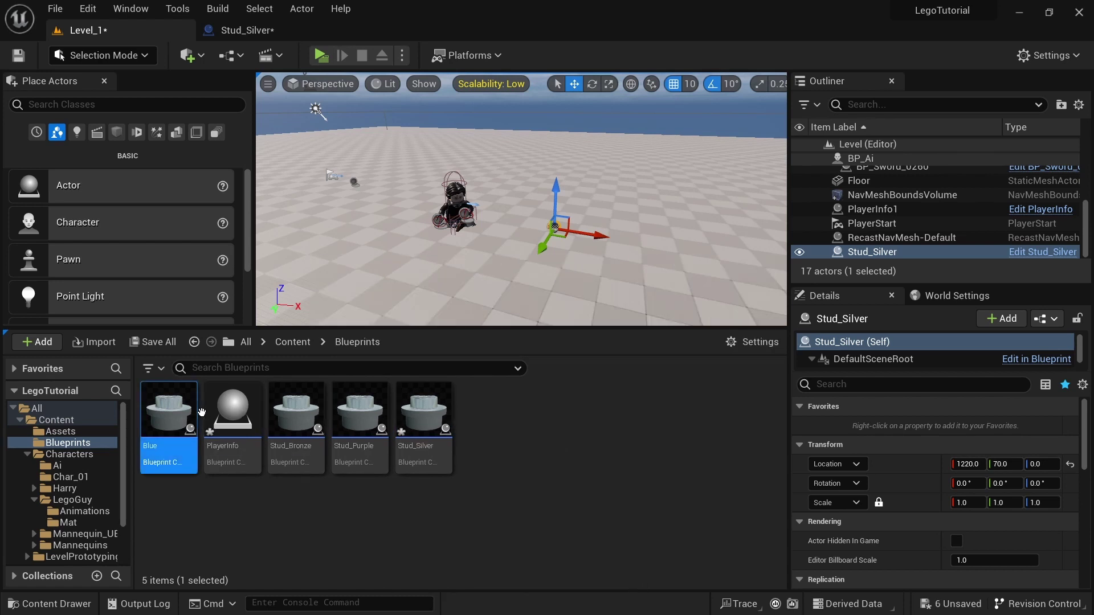
- Open the Stud_Purple, Stud_Blue and Stud_Bronze blueprints for editing and return to Level_1
left_click(381, 421)
left_click(228, 411, "shift")
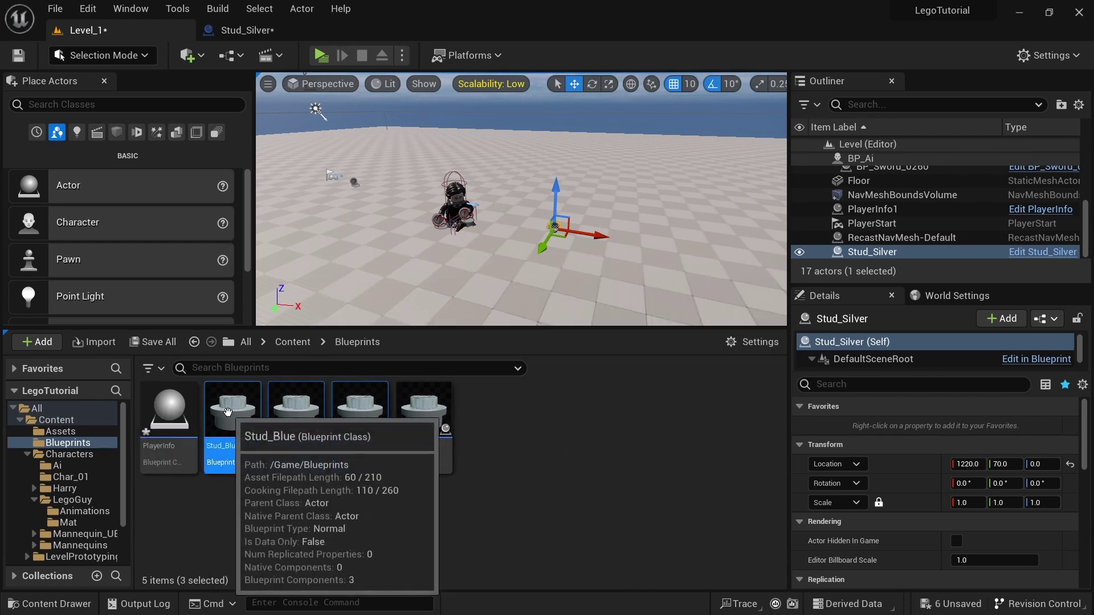
key("Return")
left_click(94, 35)
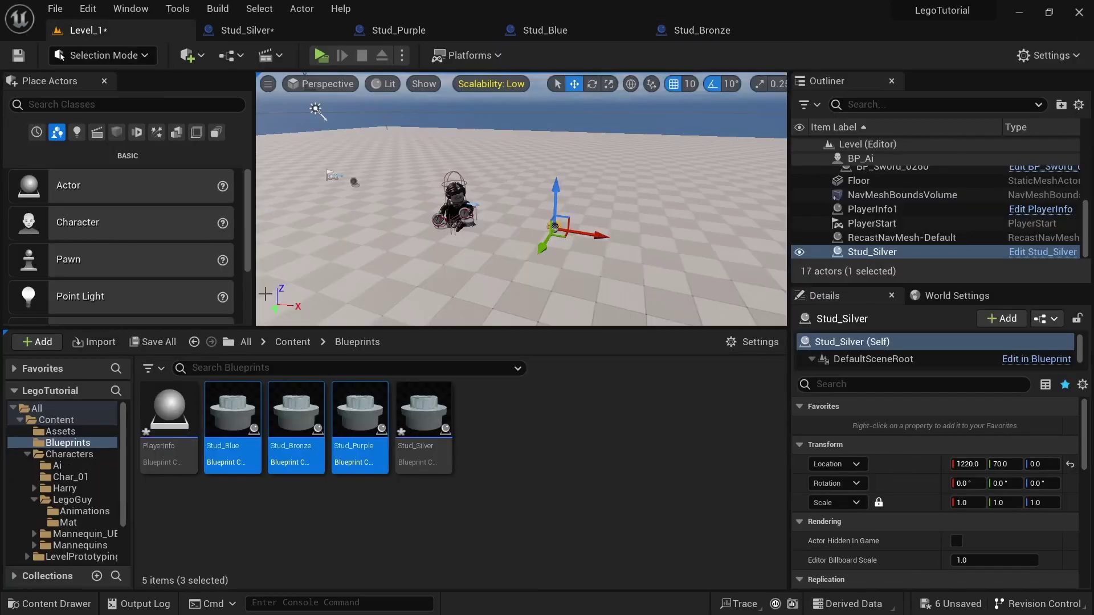
- Force-delete the Bronze_Lego material in the Assets folder and replace it with a copy of Silver_Lego named Bronze_Lego
left_click(290, 342)
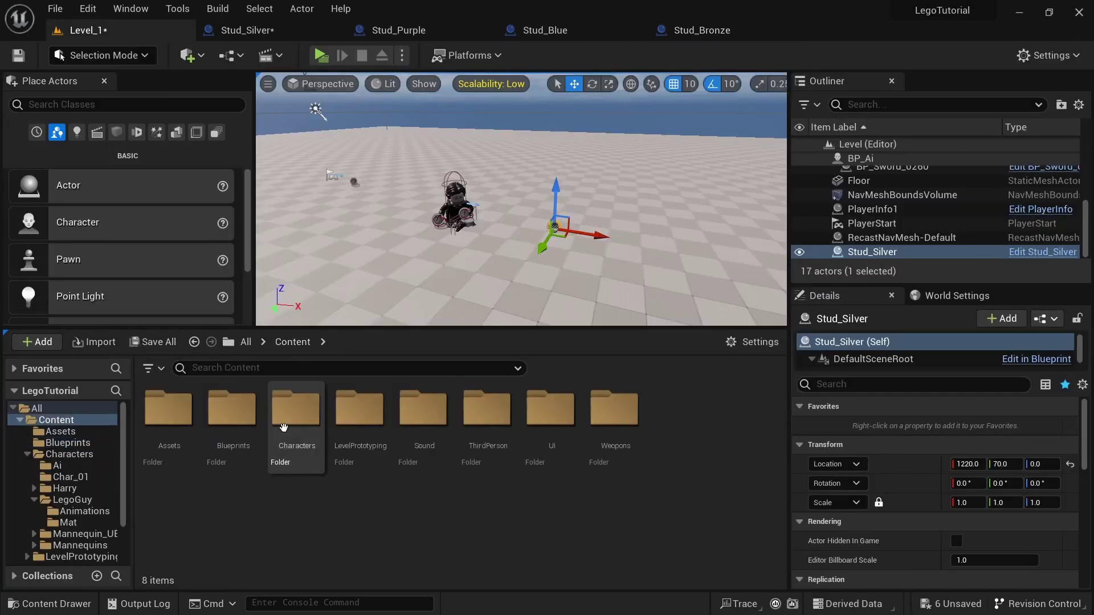
double_click(168, 417)
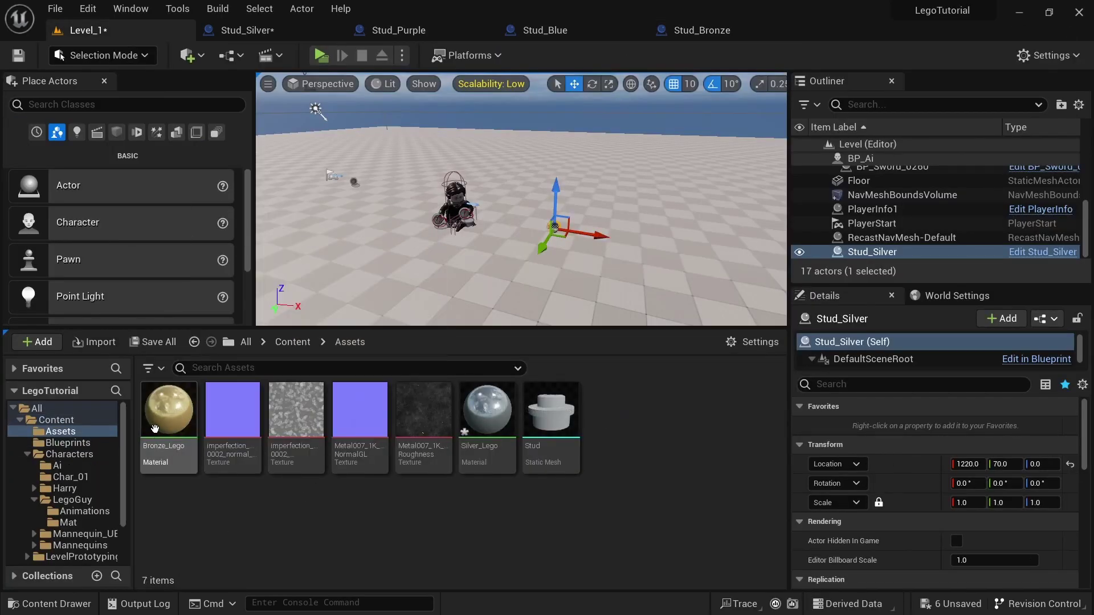
double_click(154, 428)
key("Delete")
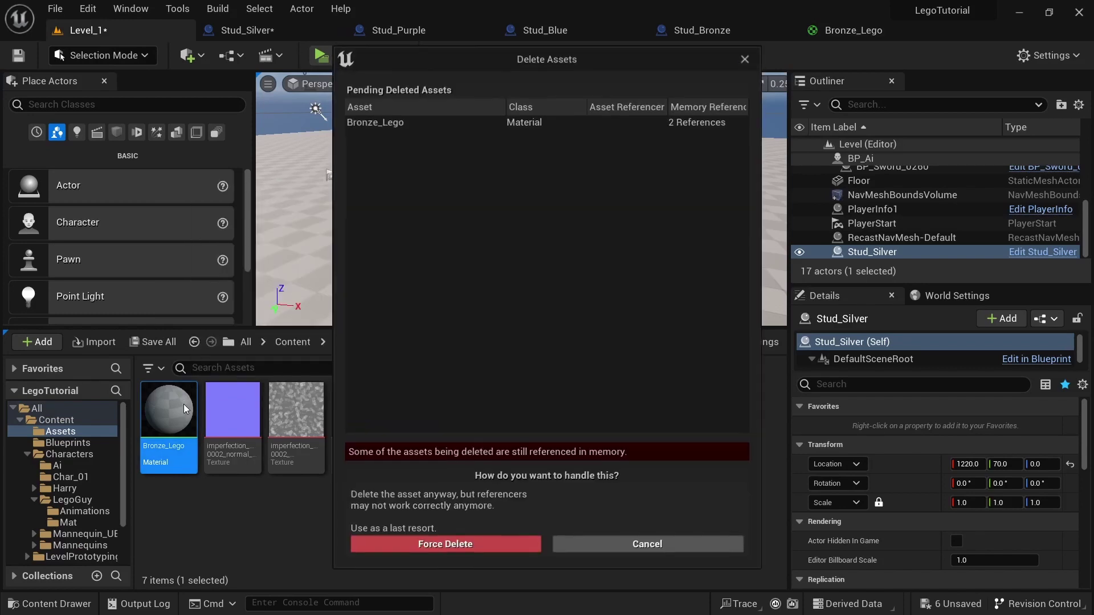
left_click(446, 541)
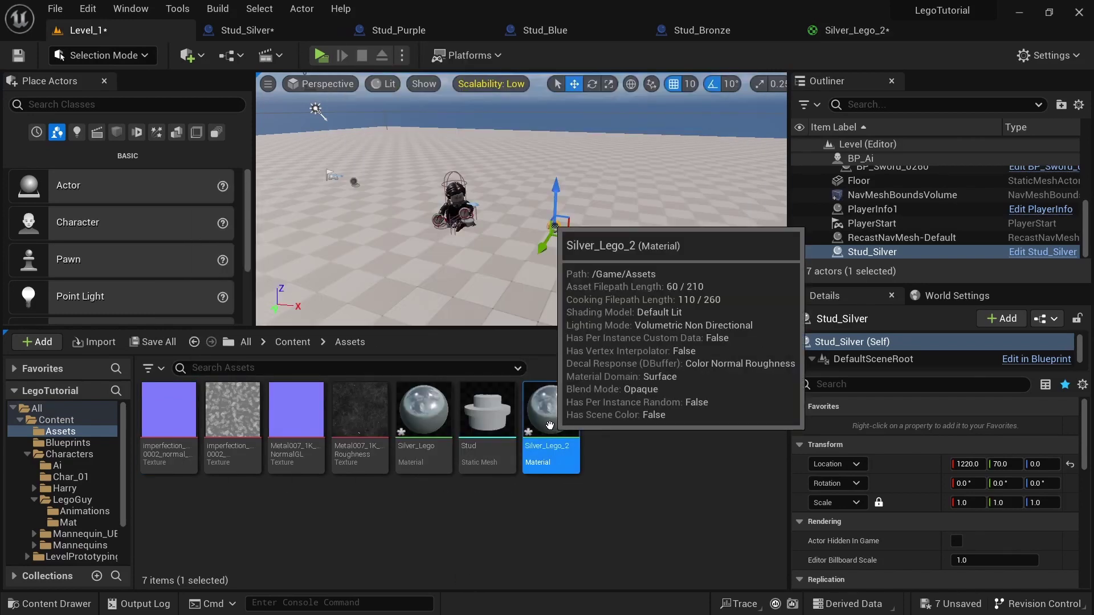
key("F2")
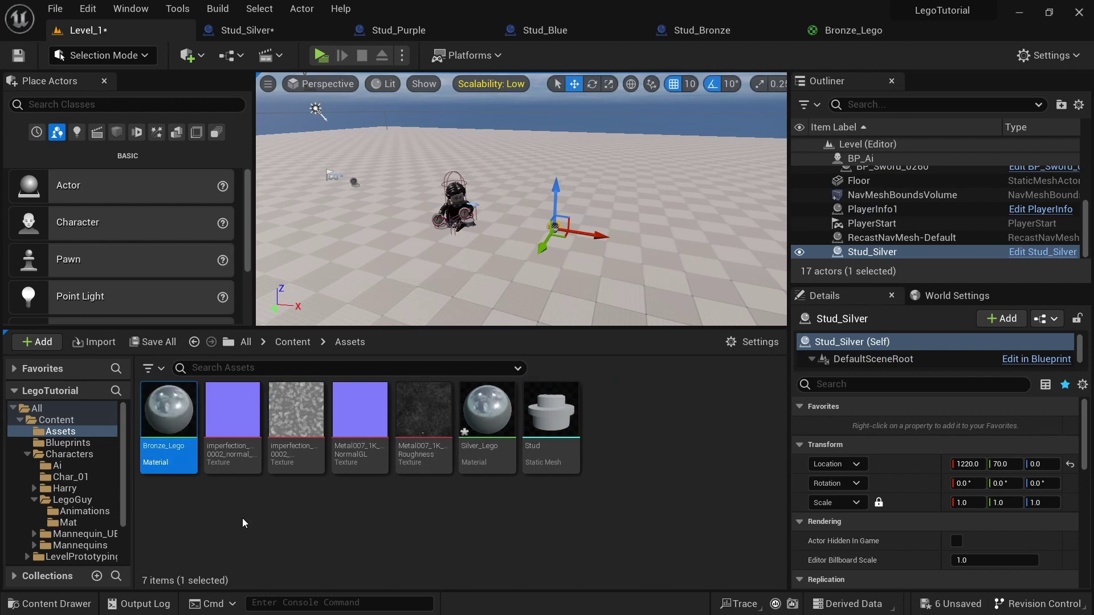
- Duplicate the Bronze_Lego material twice and rename the copies Blue_Lego_2 and Purple_Lego
key("ctrl+v")
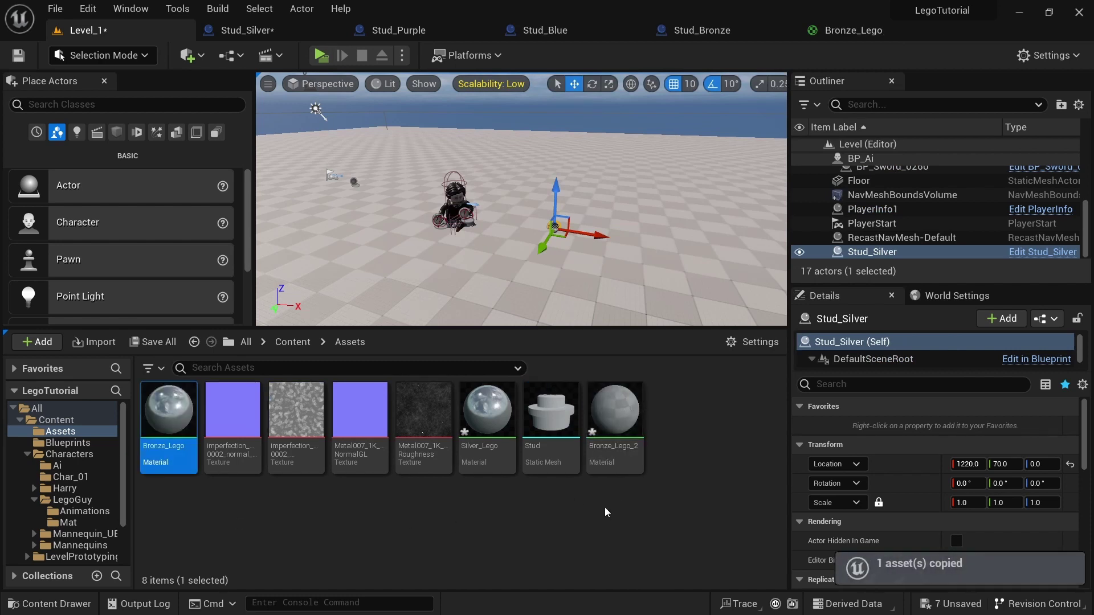
key("ctrl+v")
left_click(623, 429)
key("F2")
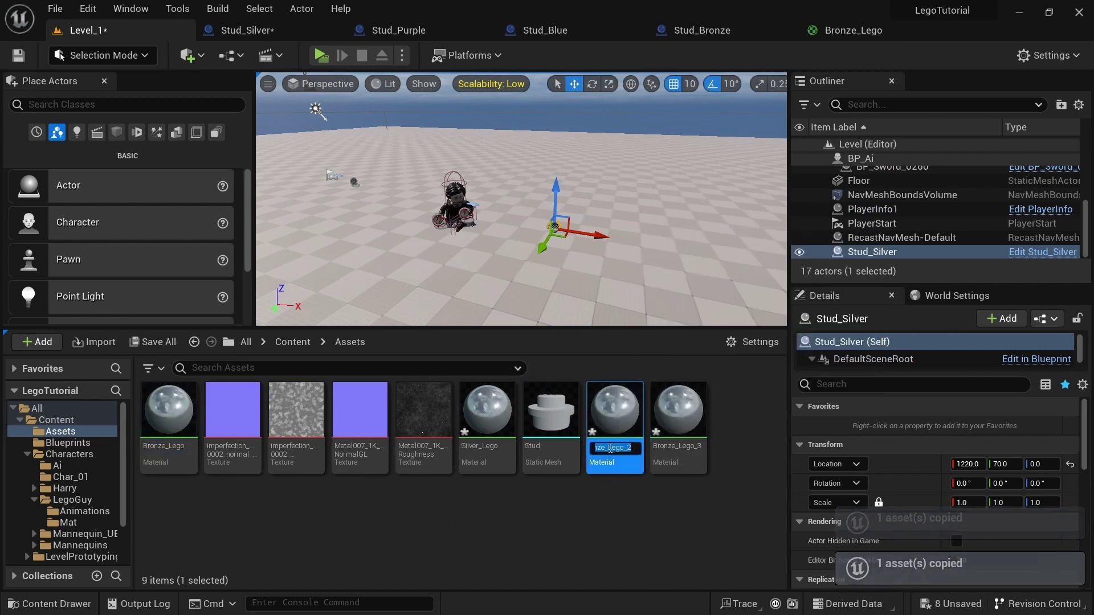
left_click_drag(617, 448, 556, 448)
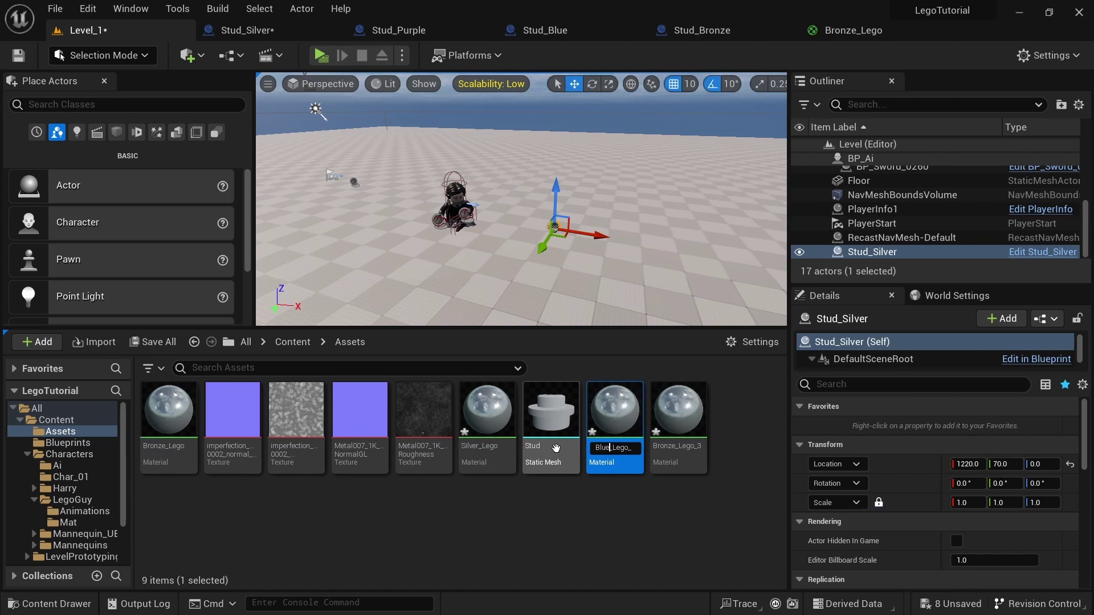
key("Return")
left_click(285, 431)
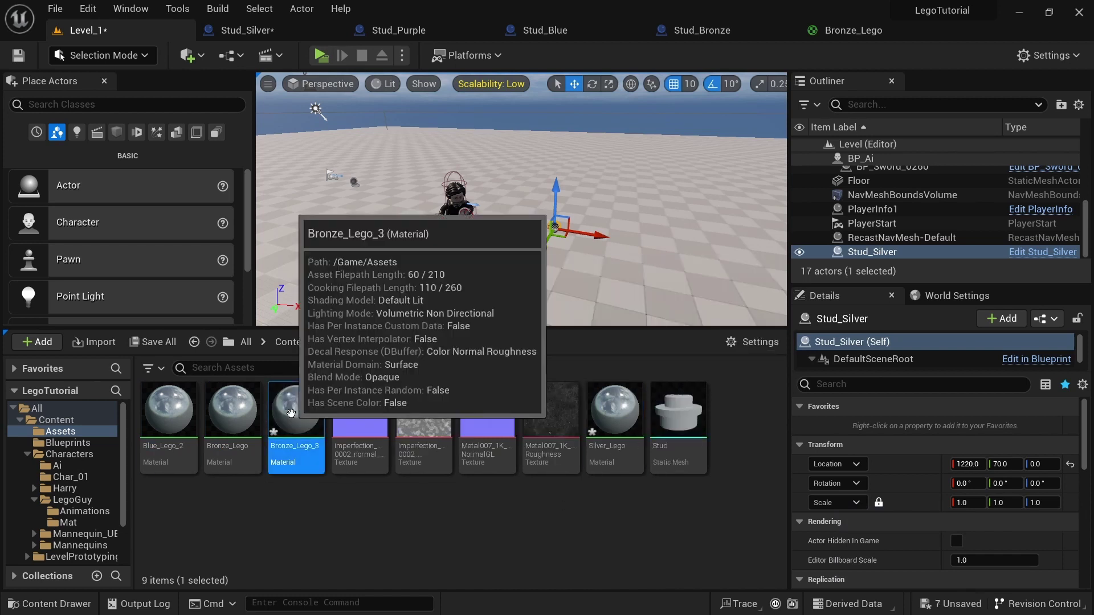
key("F2")
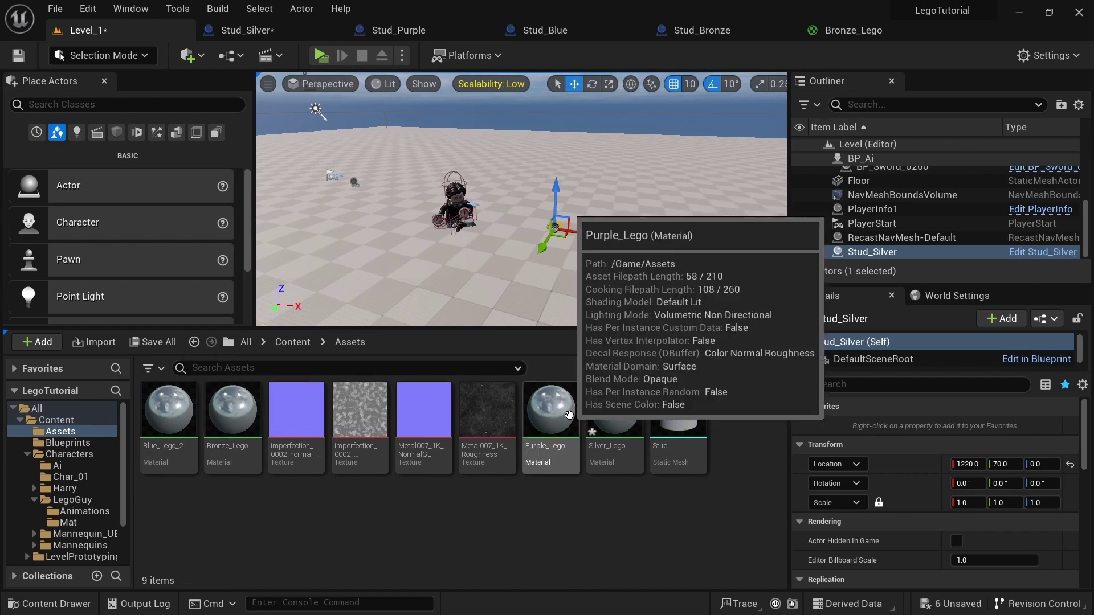
- Open the three new materials and set Blue_Lego_2's color parameter to R 0.004, G 0.03, B 0.3, applying and closing it
left_click(556, 416)
left_click(233, 415, "ctrl")
left_click(163, 416, "ctrl")
double_click(162, 416)
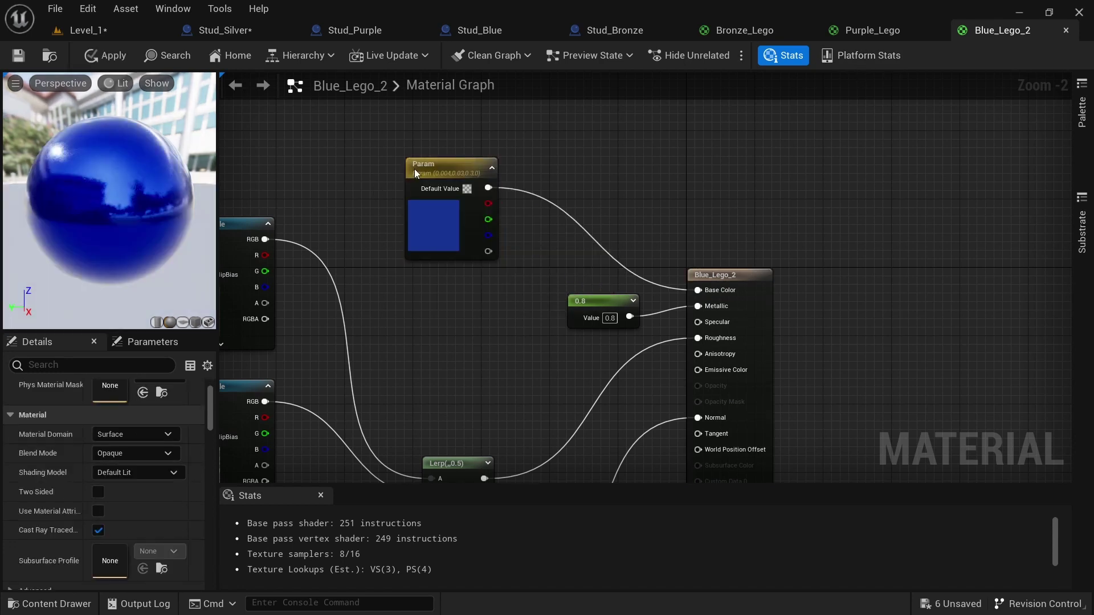
left_click(415, 169)
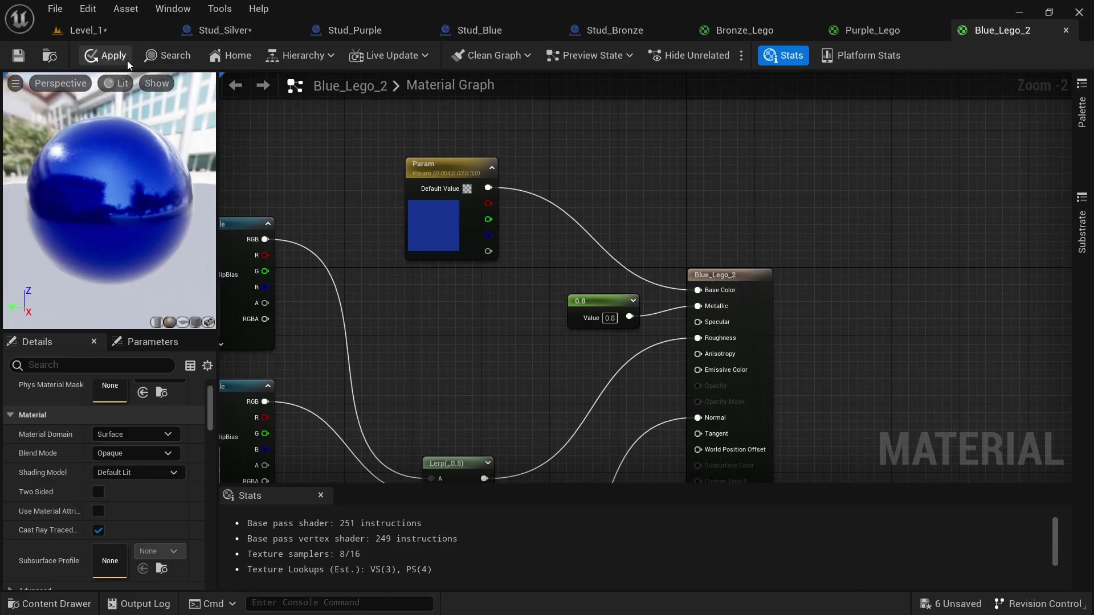
middle_click(980, 29)
- Set Purple_Lego's color parameter to R 0.06, G 0.0, B 0.1 and give Bronze_Lego a golden color
right_click_drag(473, 184, 558, 353)
scroll(558, 353, "up", 2)
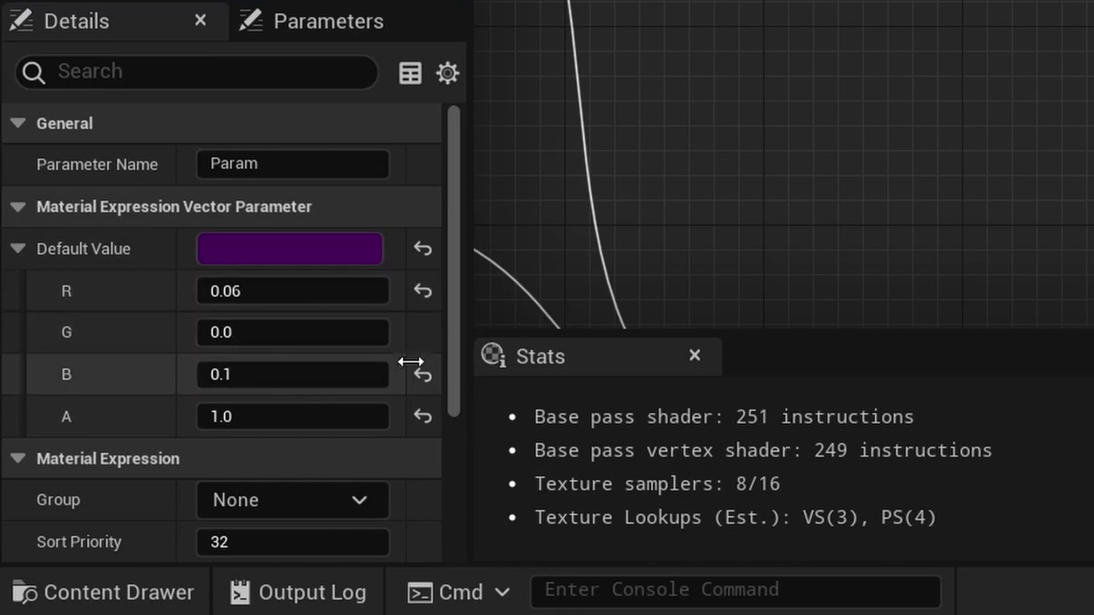
left_click(903, 119)
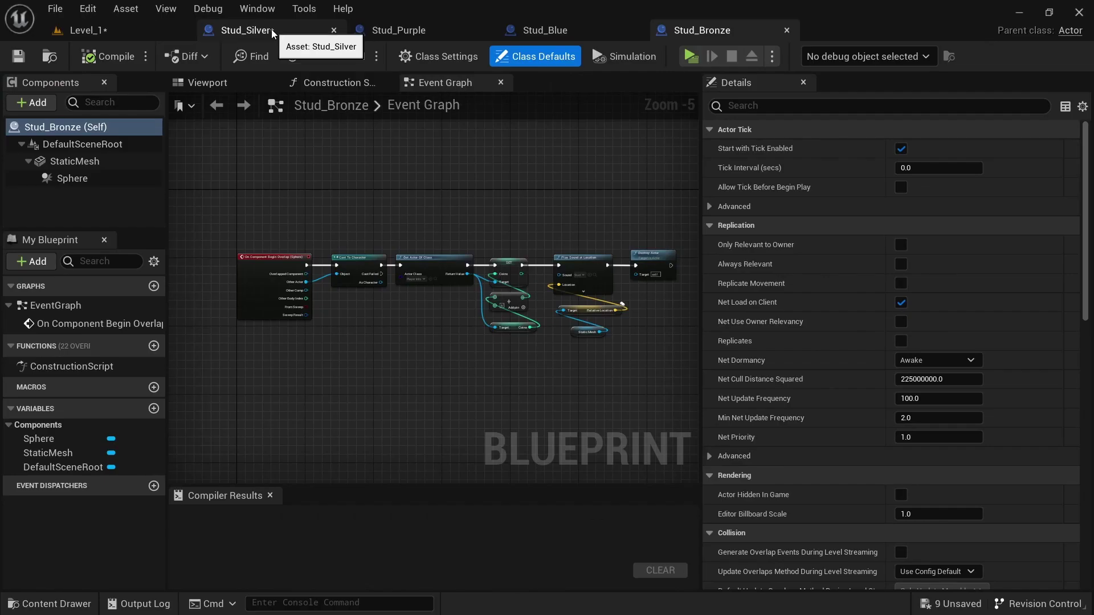
- Assign Purple_Lego, Blue_Lego_2 and Bronze_Lego to the static meshes of Stud_Purple, Stud_Blue and Stud_Bronze, compiling each blueprint
left_click(268, 31)
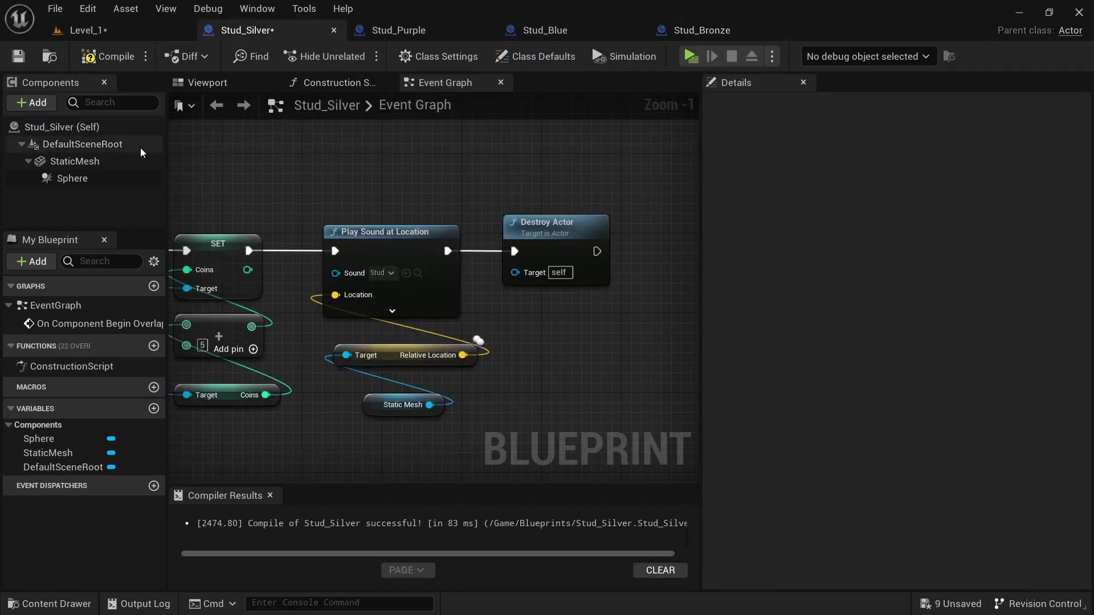
left_click(207, 82)
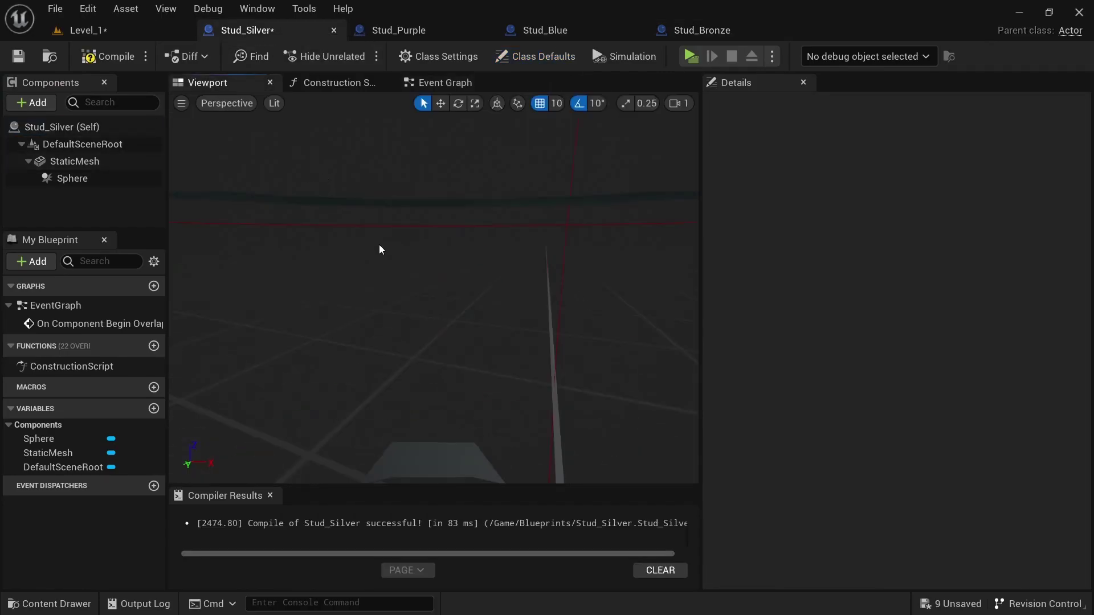
left_click(358, 32)
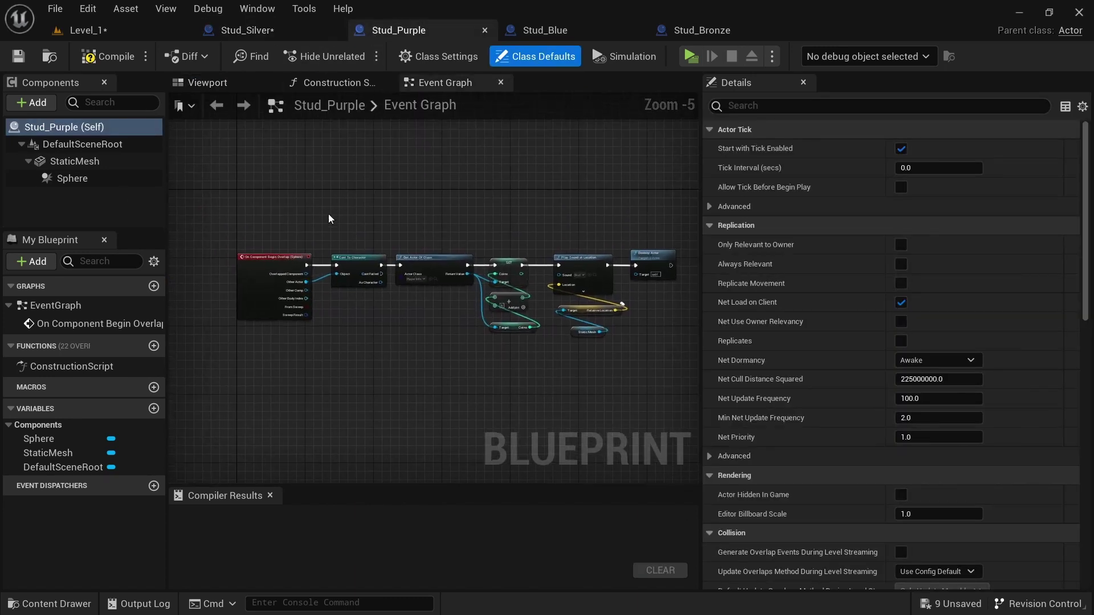
left_click(259, 88)
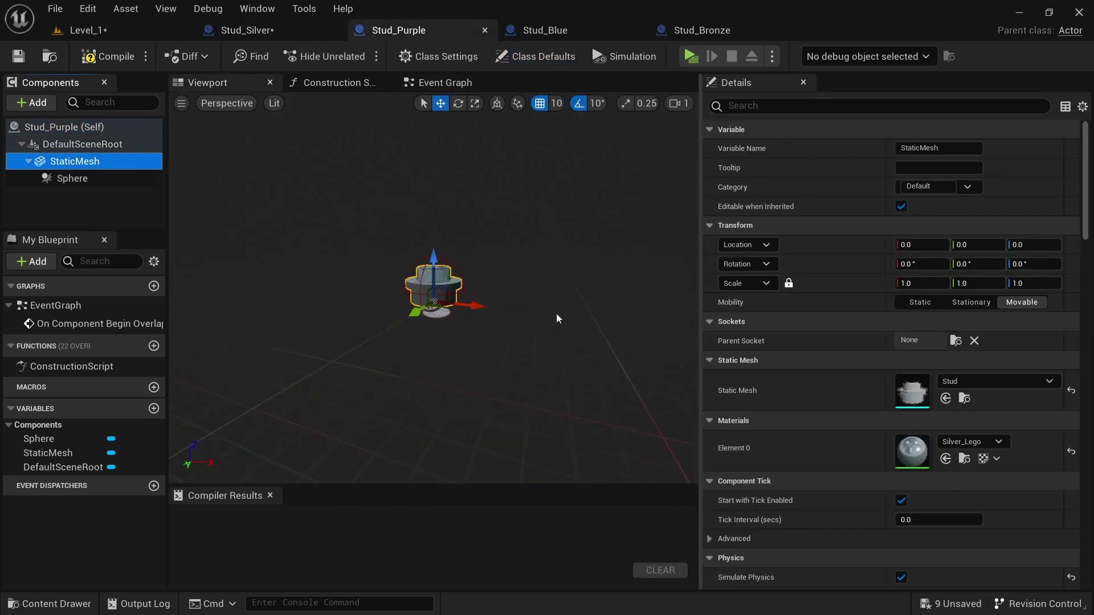
left_click(957, 441)
left_click(952, 344)
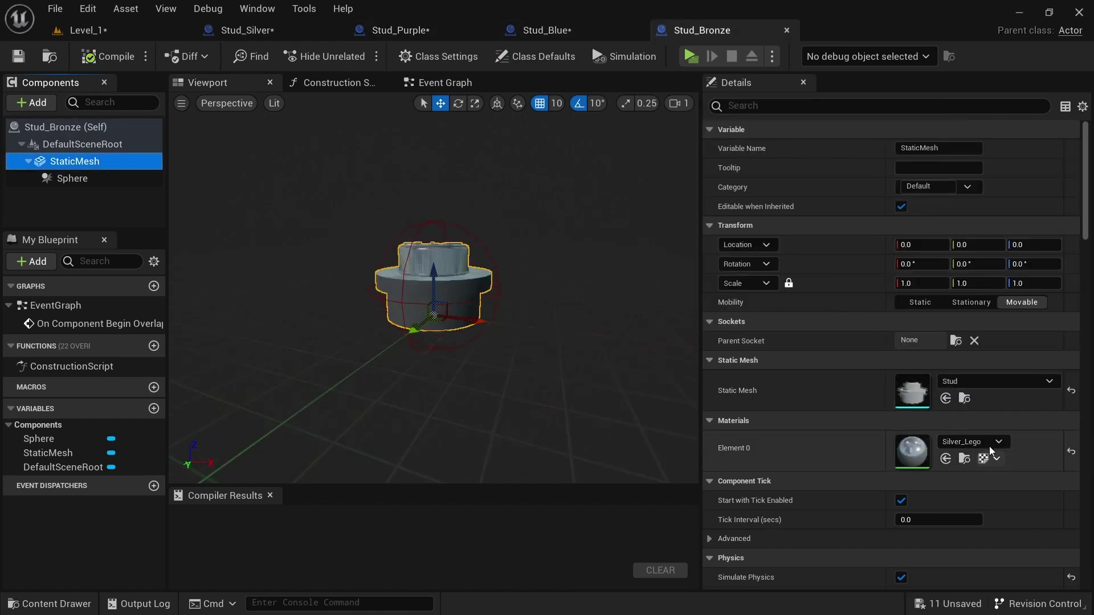
left_click(988, 443)
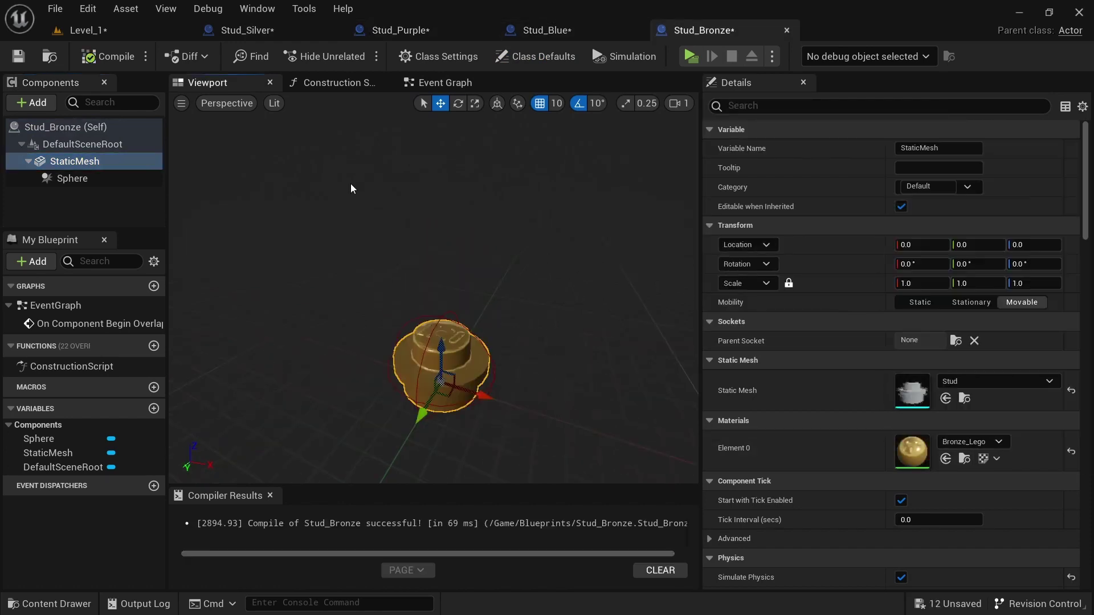
- Set the amount added to Coins in Stud_Bronze's event graph to 100 and compile it
left_click(273, 27)
left_click(446, 82)
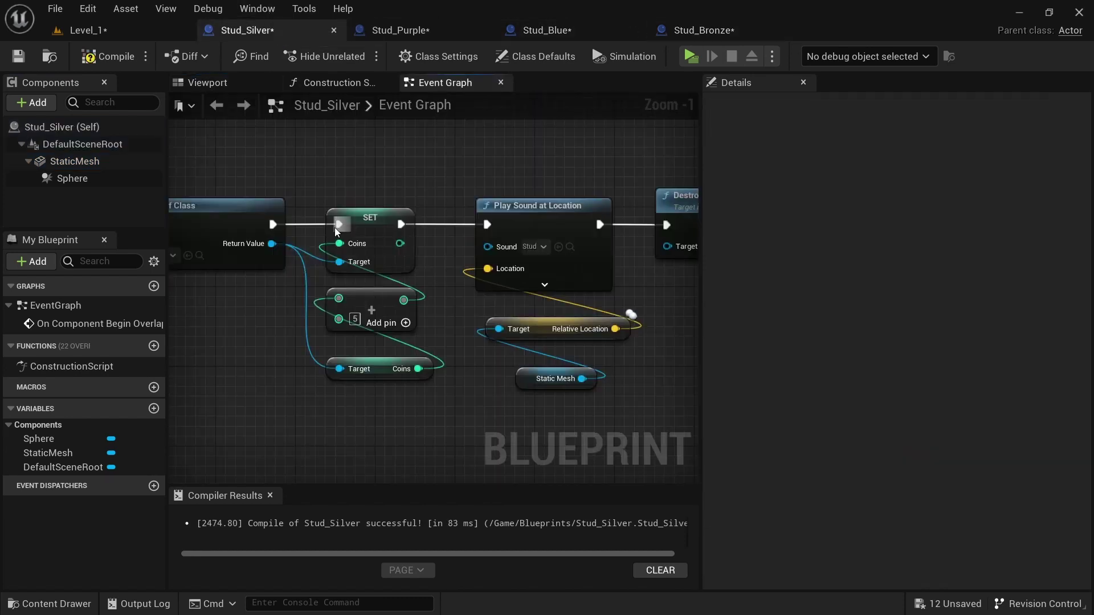
left_click(400, 30)
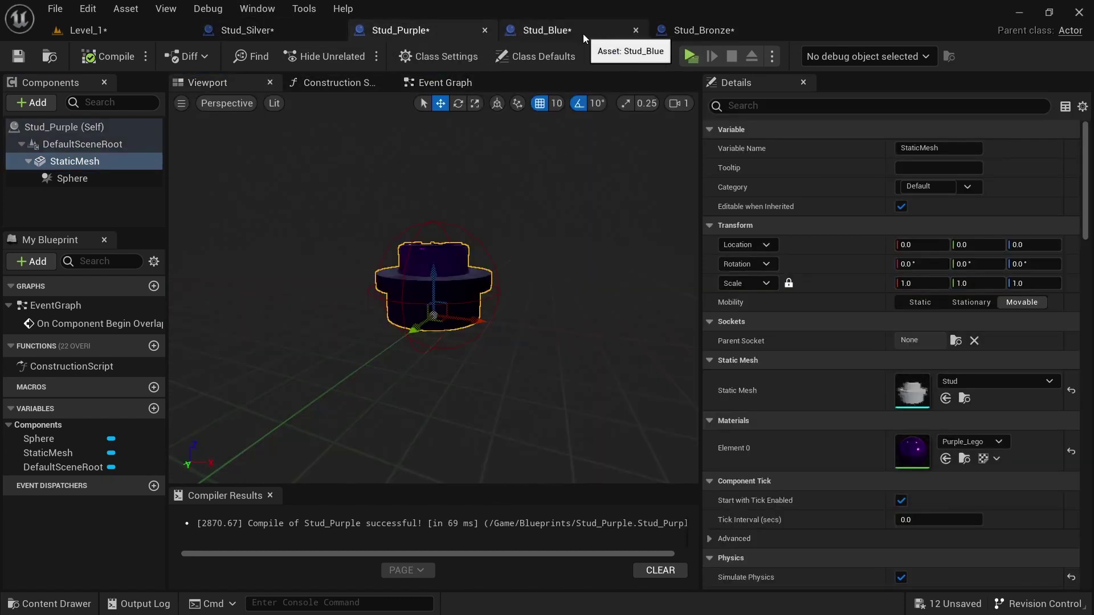
left_click(700, 29)
left_click(445, 83)
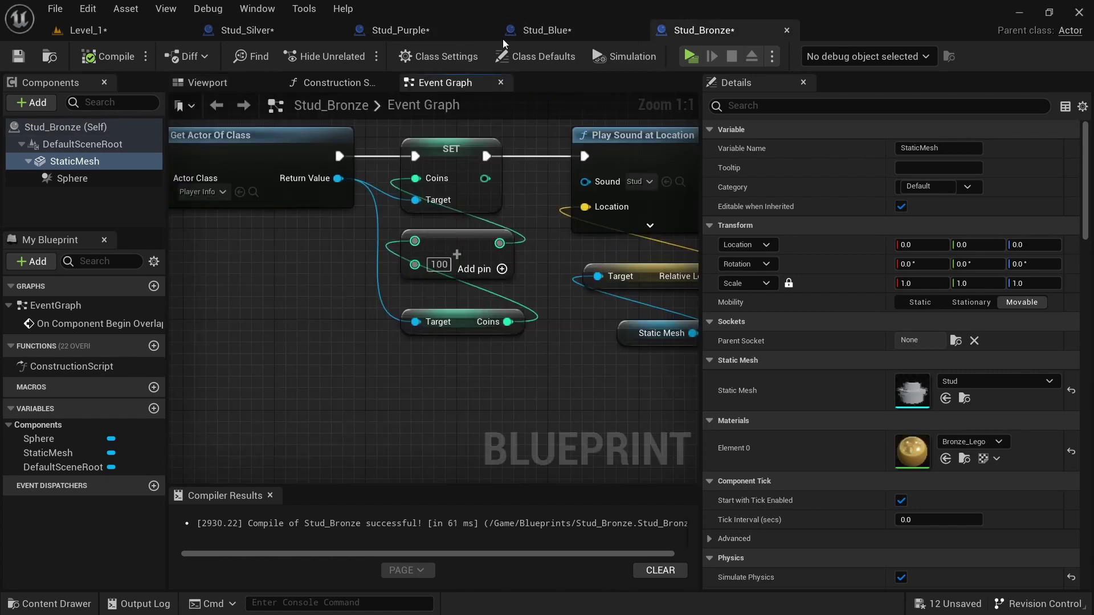
- Set the amount added to Coins to 1000 in Stud_Blue and 5000 in Stud_Purple
left_click(530, 31)
left_click(445, 82)
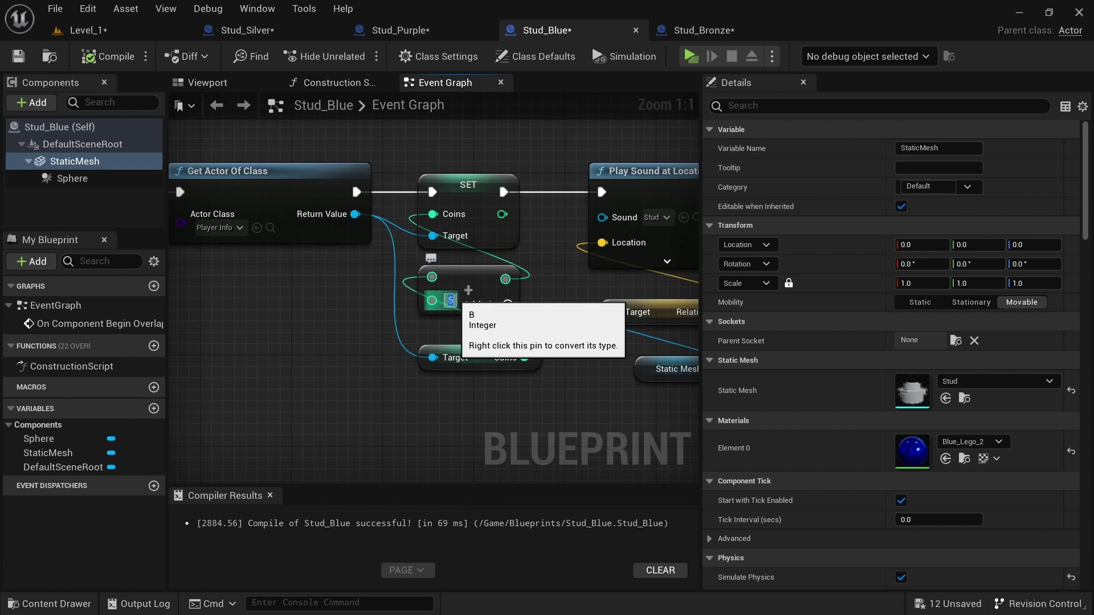
left_click(402, 33)
left_click(448, 83)
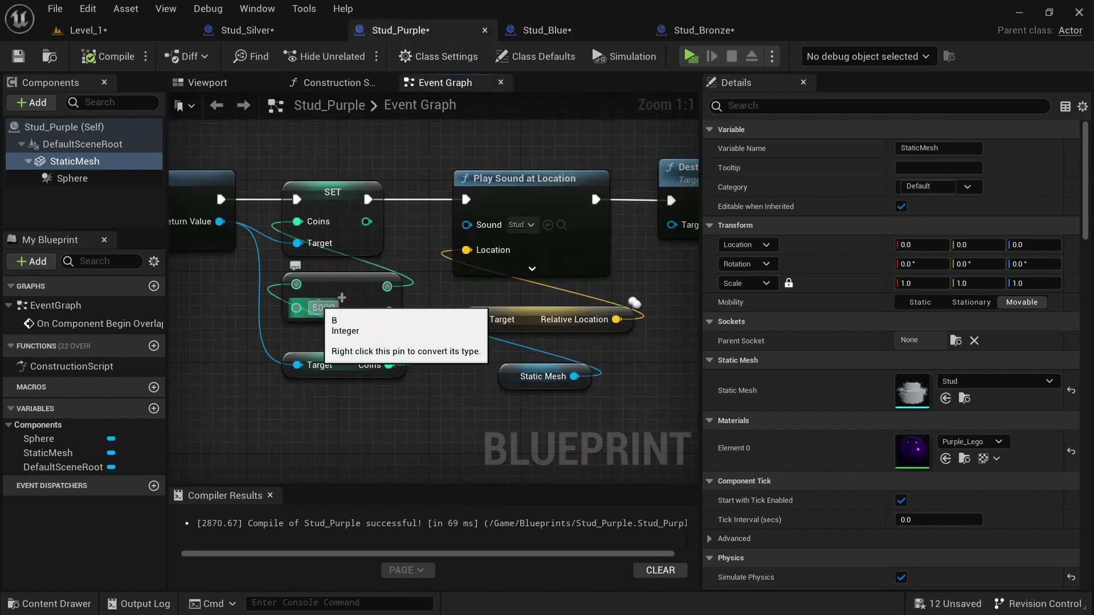
- Replace the single silver stud in Level_1 with two rows of bronze, silver, purple and blue studs
left_click(546, 30)
left_click(678, 30)
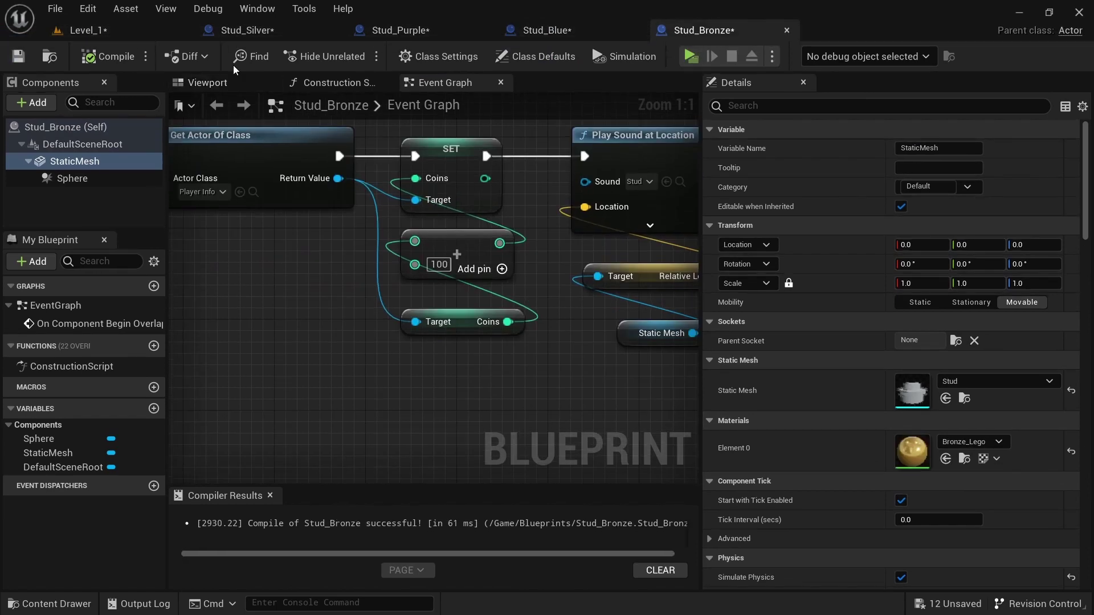
left_click(246, 31)
left_click(82, 30)
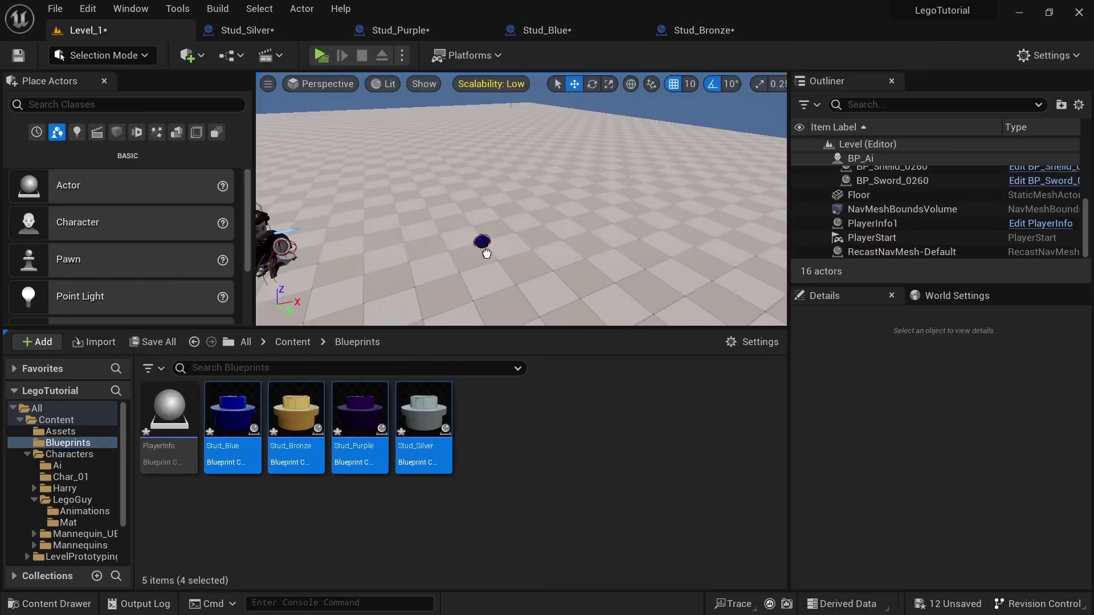
left_click_drag(483, 244, 482, 245)
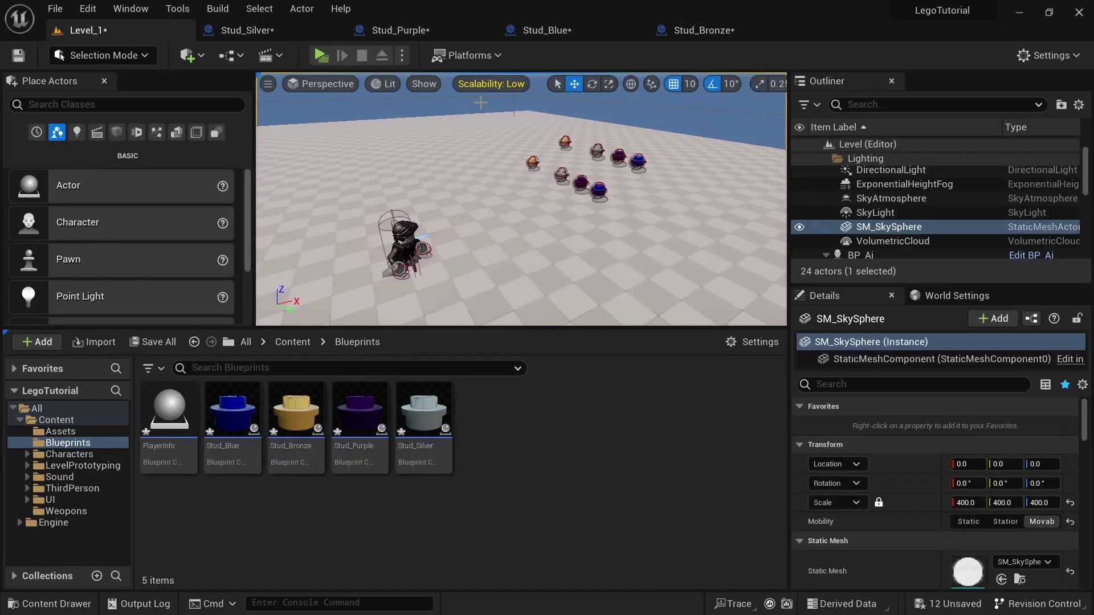
- Set the Play Sound at Location sound to BlueStud in Stud_Blue's event graph and switch to Stud_Purple
left_click(545, 31)
right_click_drag(520, 212, 343, 215)
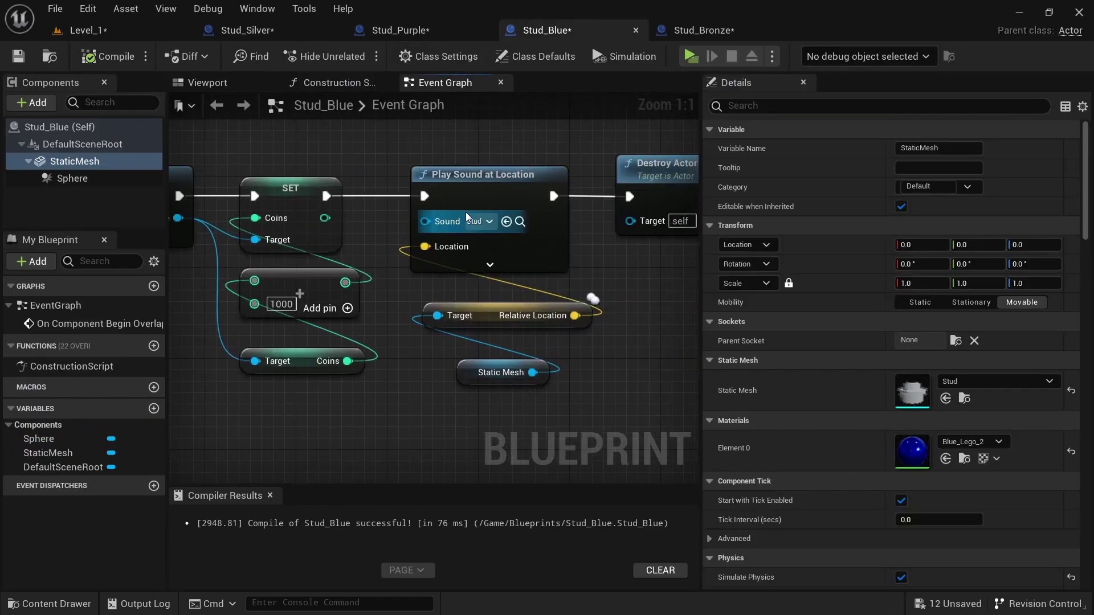
left_click(479, 221)
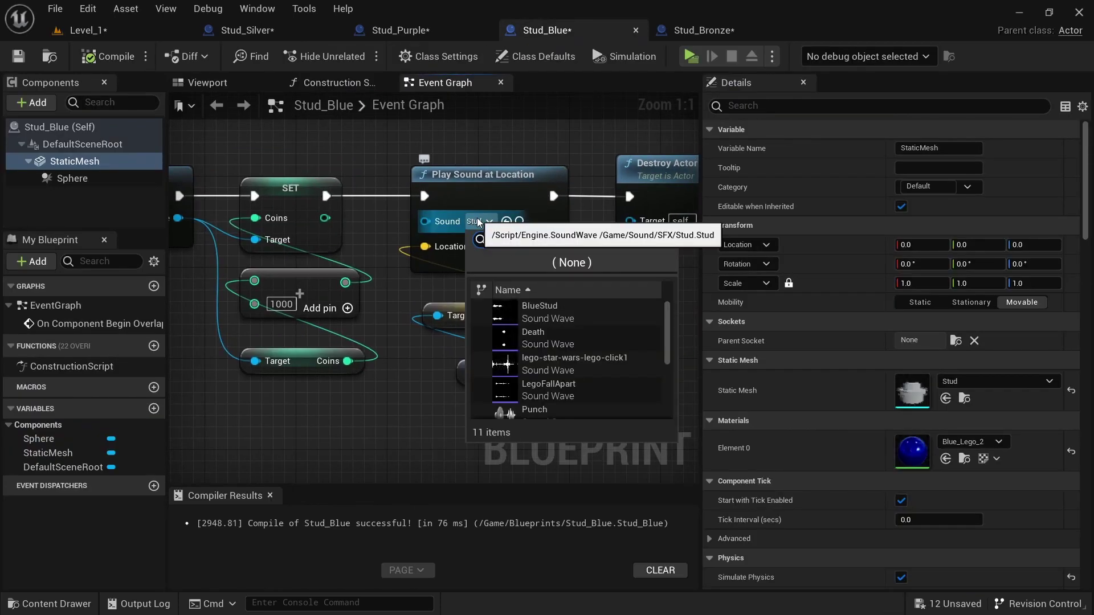
left_click(536, 309)
left_click(405, 35)
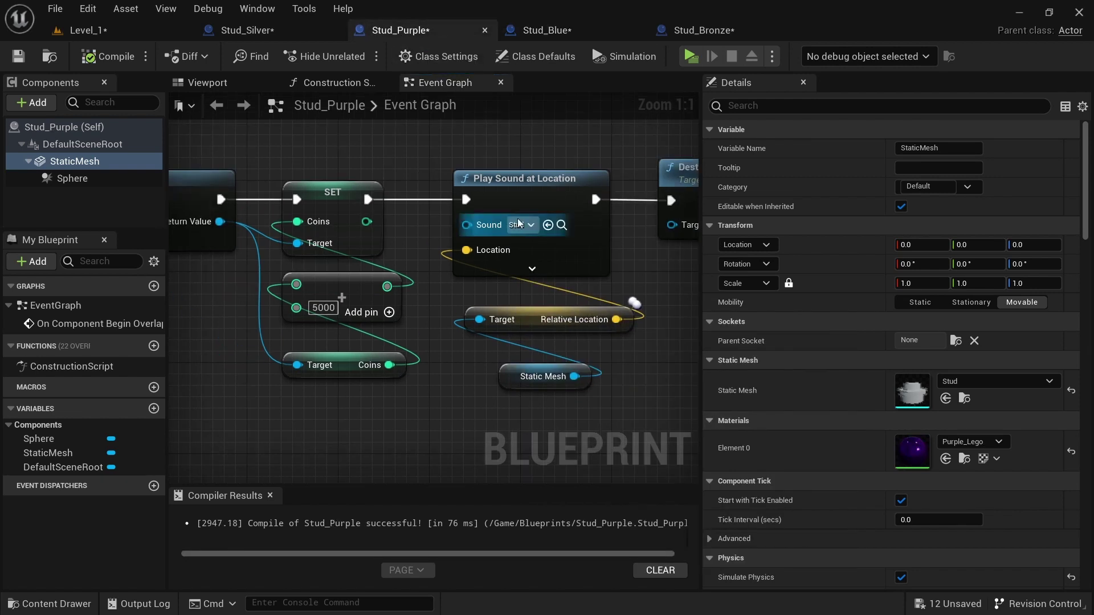